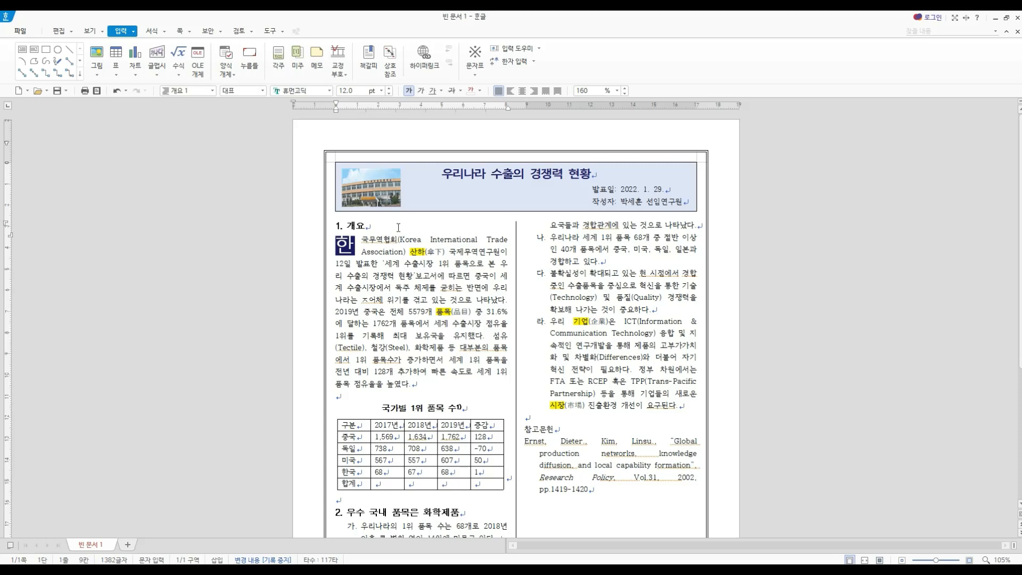
click(397, 228)
click(464, 387)
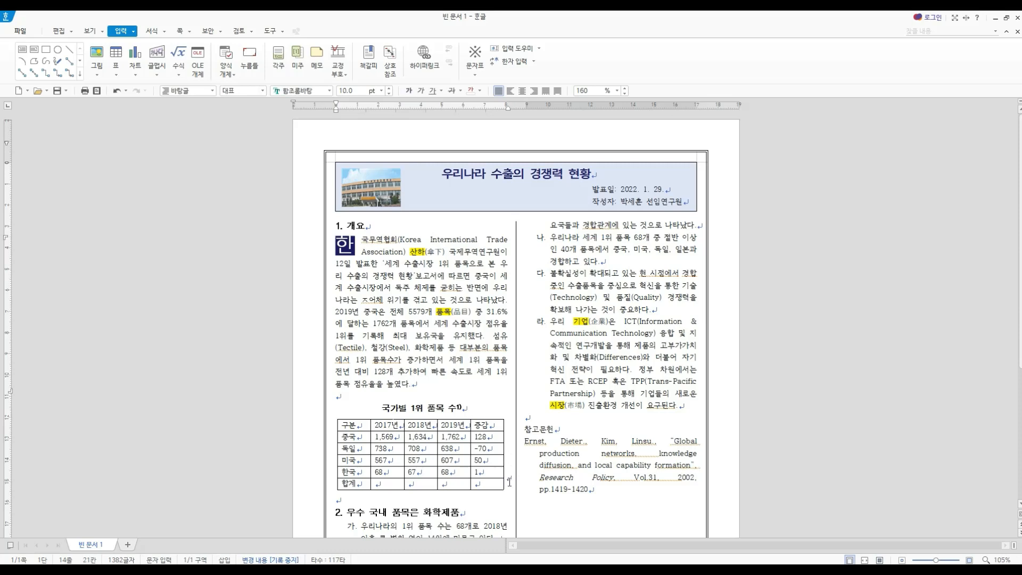
key(ctrl+z)
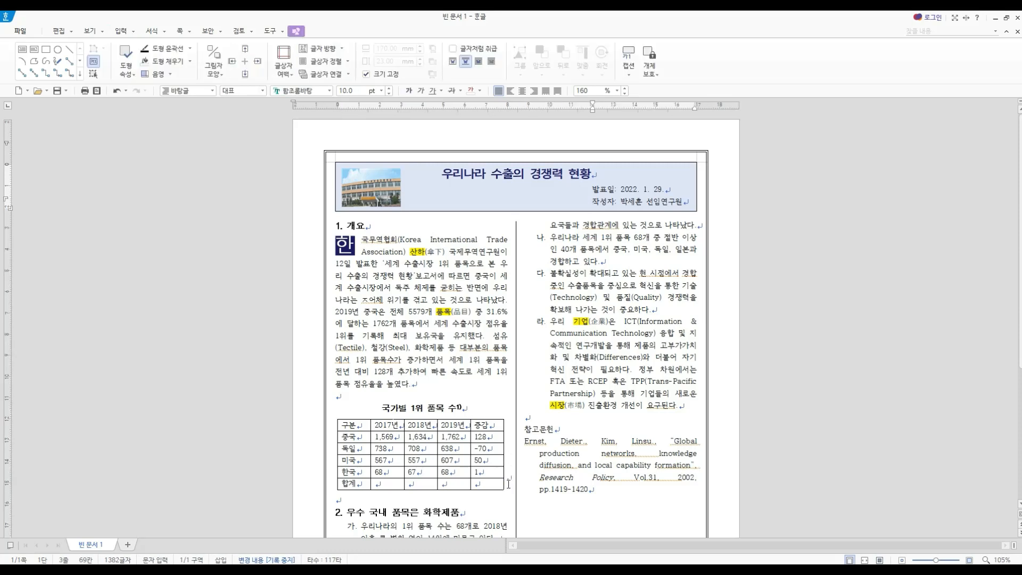
click(120, 31)
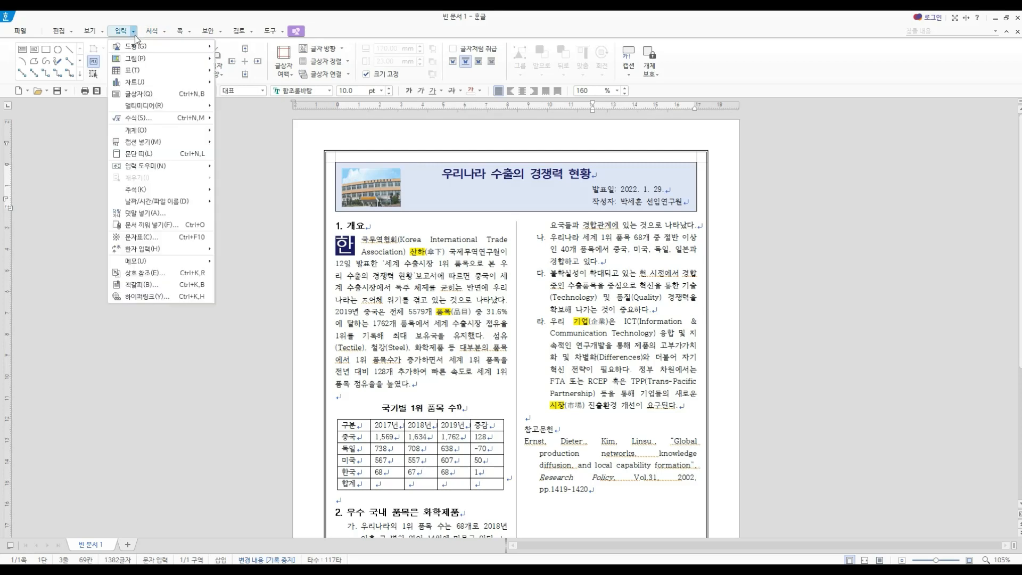
mouse_move(133, 69)
click(261, 220)
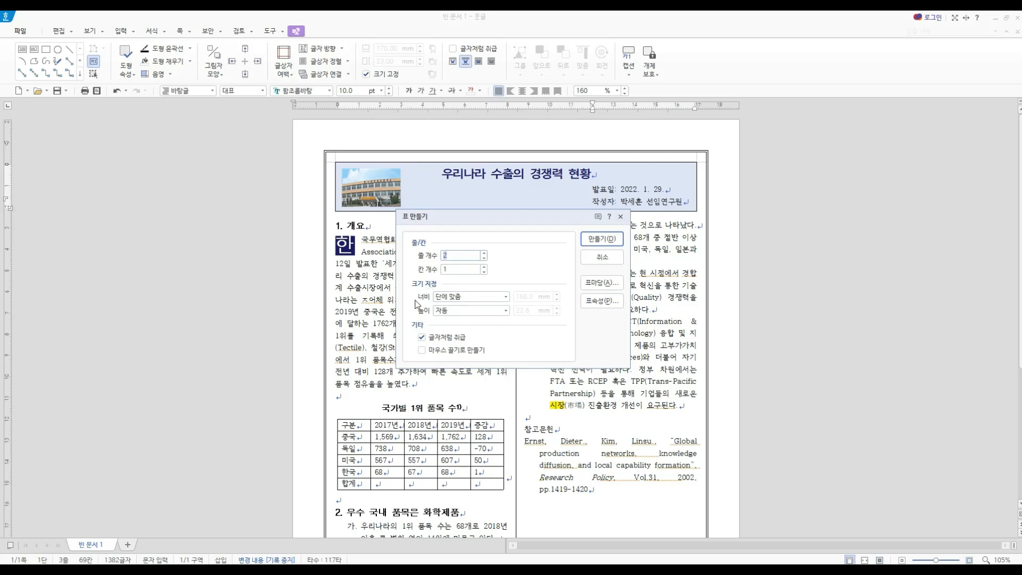
click(470, 299)
click(459, 325)
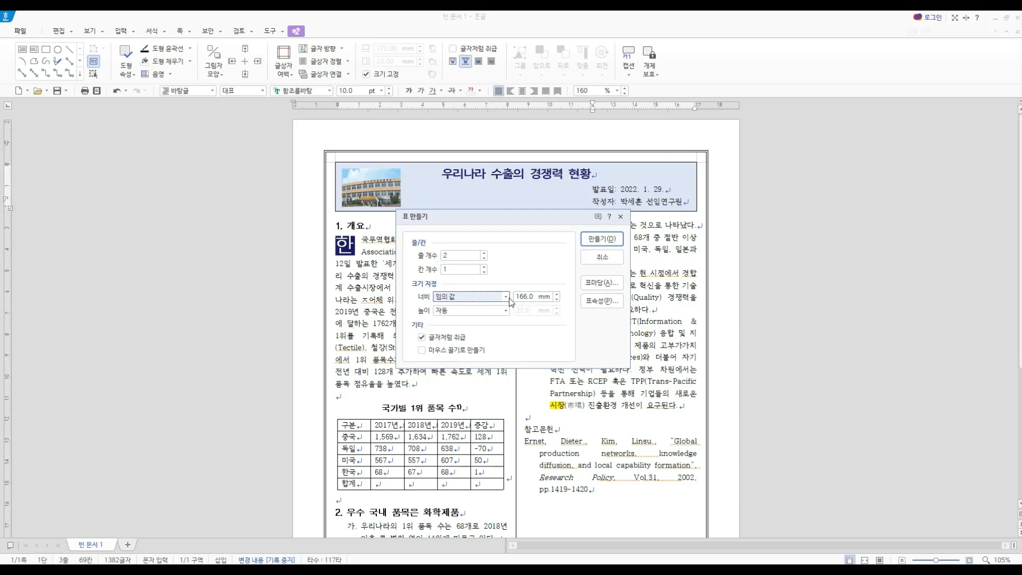
click(611, 259)
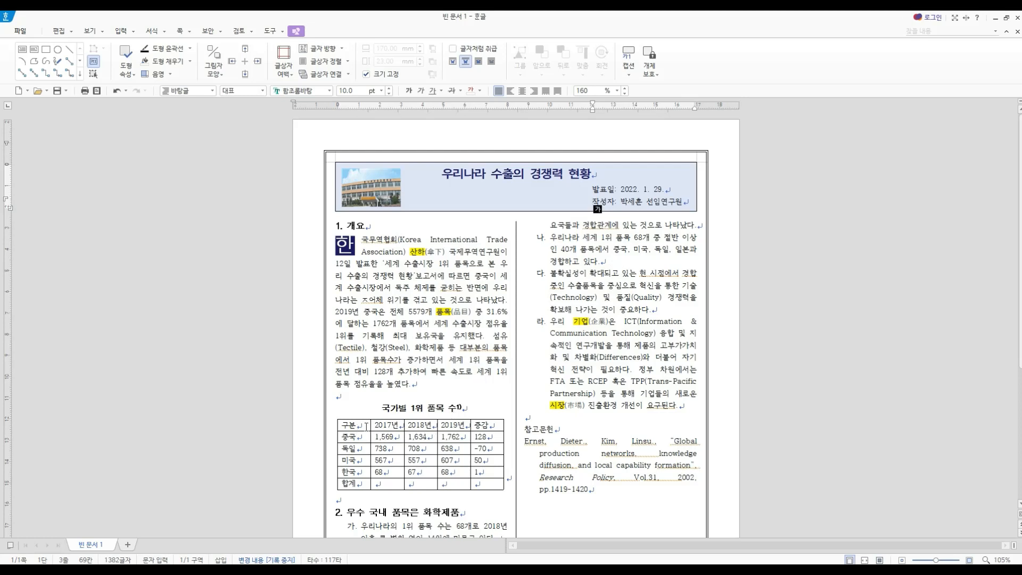
click(493, 420)
right_click(494, 421)
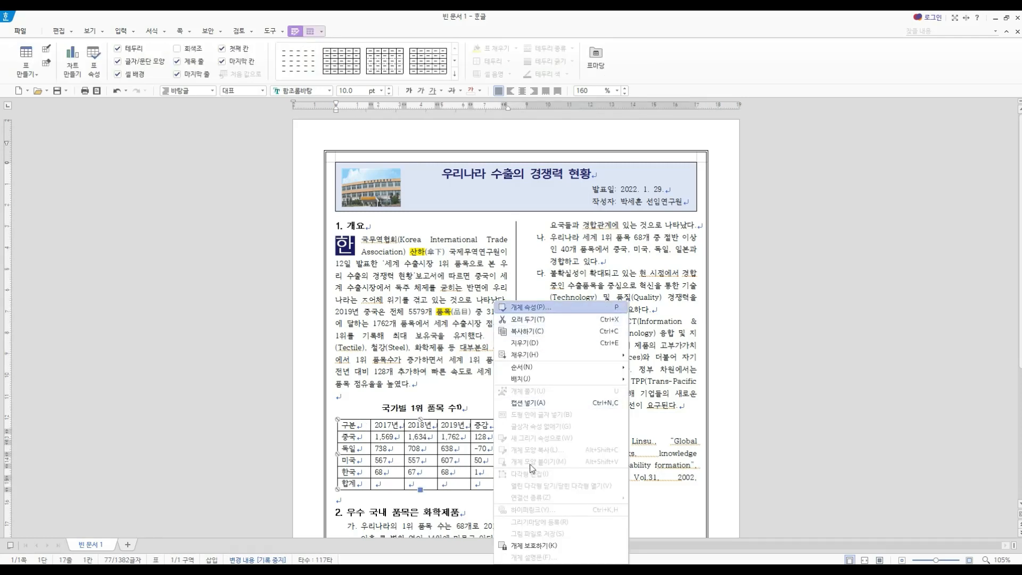
click(536, 308)
click(649, 163)
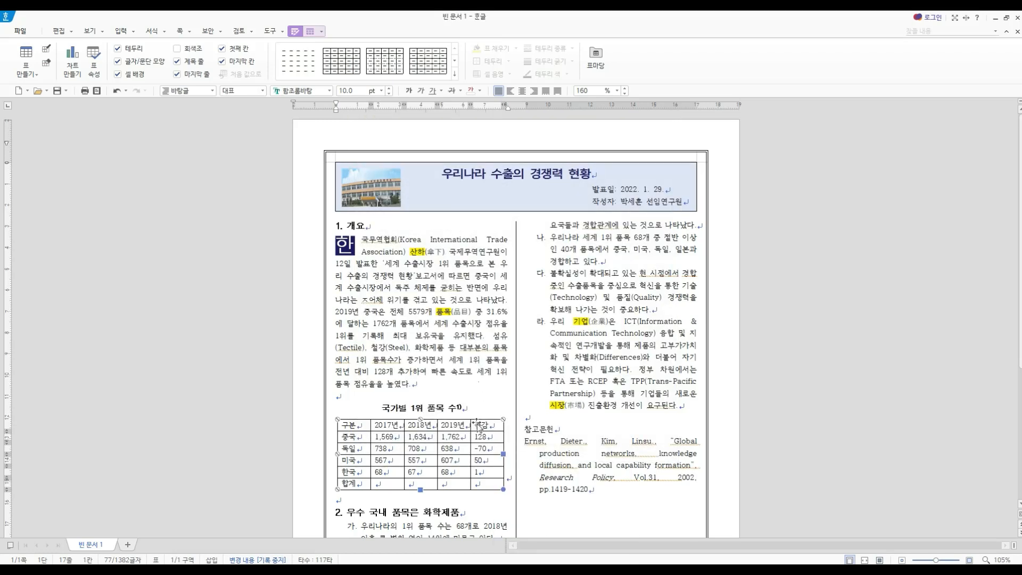
- Increase the left and right outer margins of the 국가별 1위 품목 수 table by one increment each
double_click(482, 422)
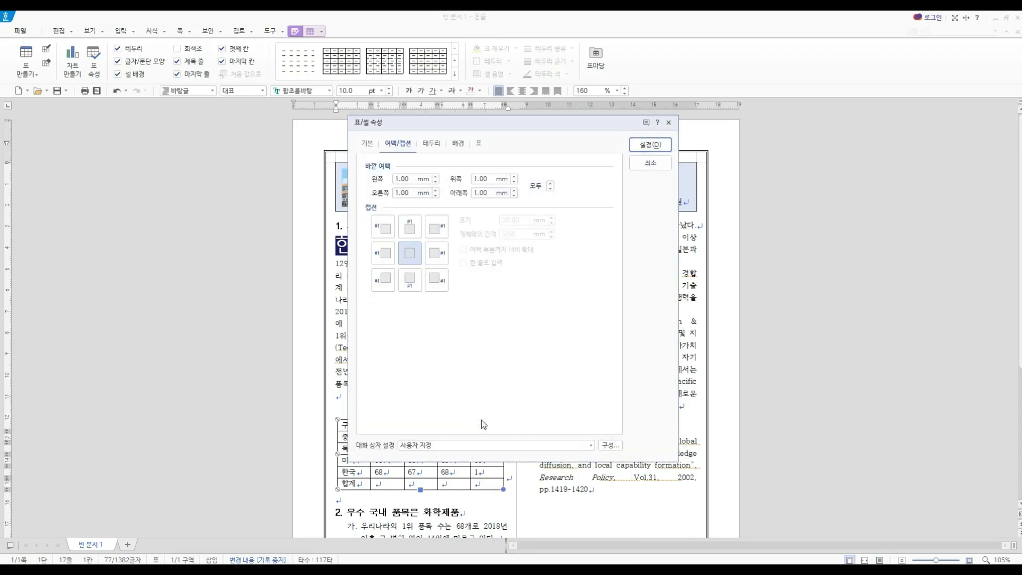
click(434, 177)
click(435, 190)
click(652, 146)
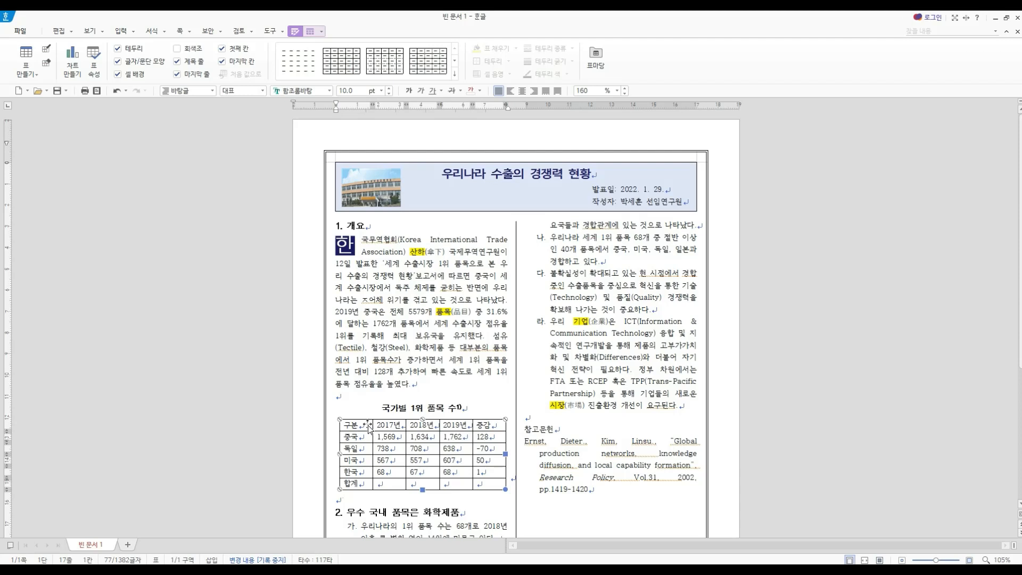
- Make all cells in the 국가별 1위 품목 수 table equal in height
drag(361, 426, 482, 485)
right_click(482, 485)
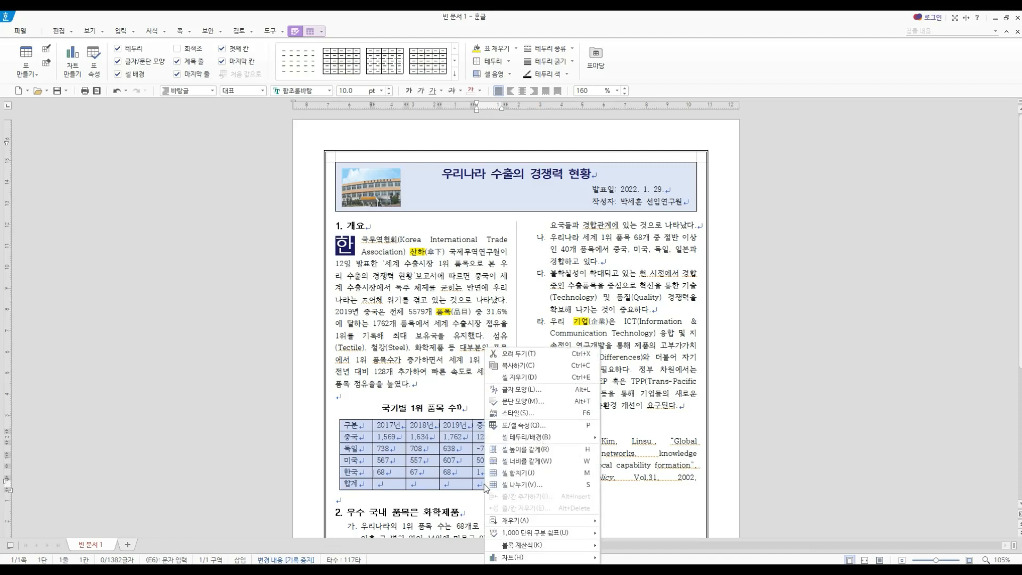
click(530, 450)
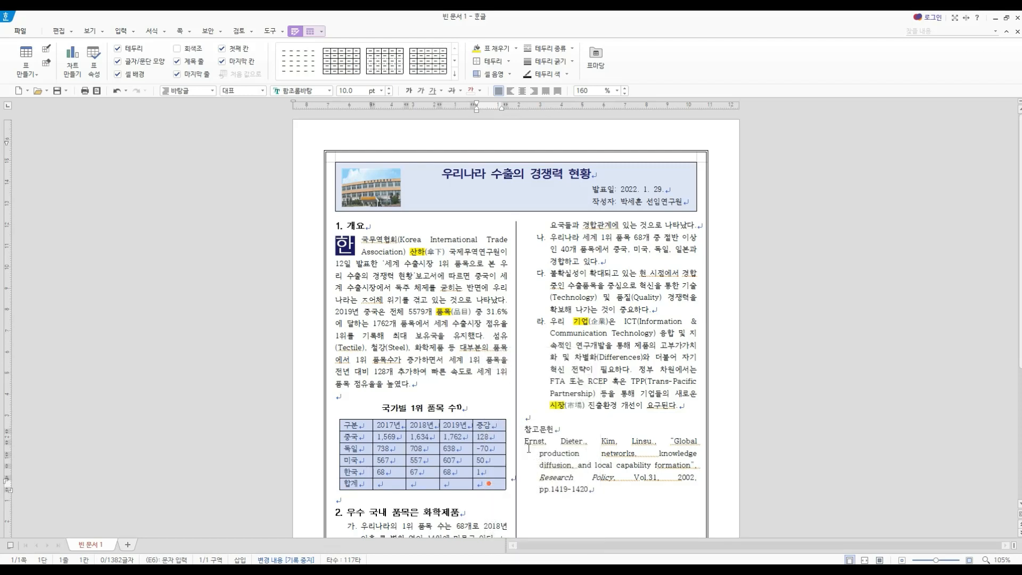
- Apply a solid 0.4 mm line to the top and bottom borders of the whole table, using the per-cell border settings
right_click(494, 426)
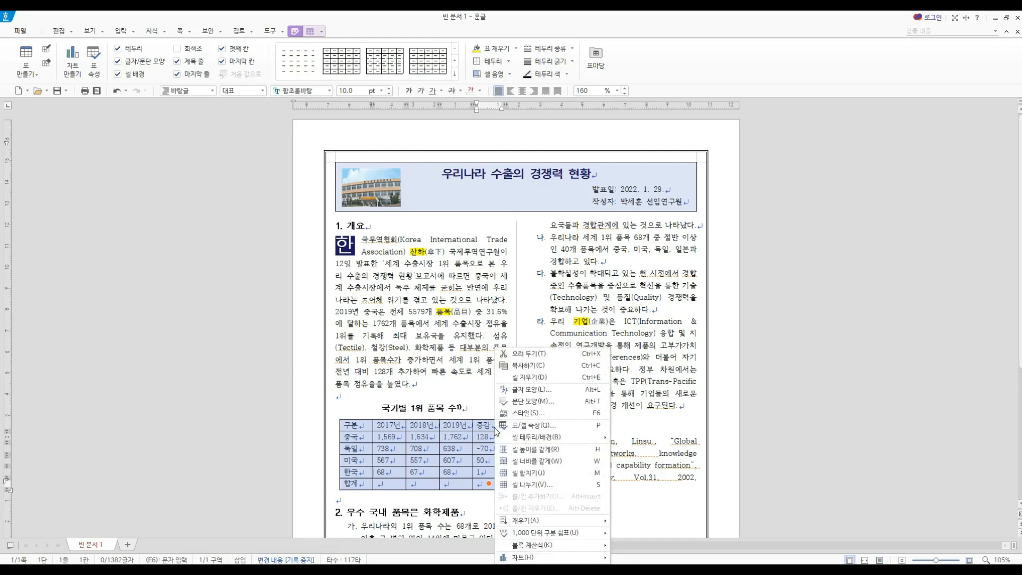
mouse_move(512, 436)
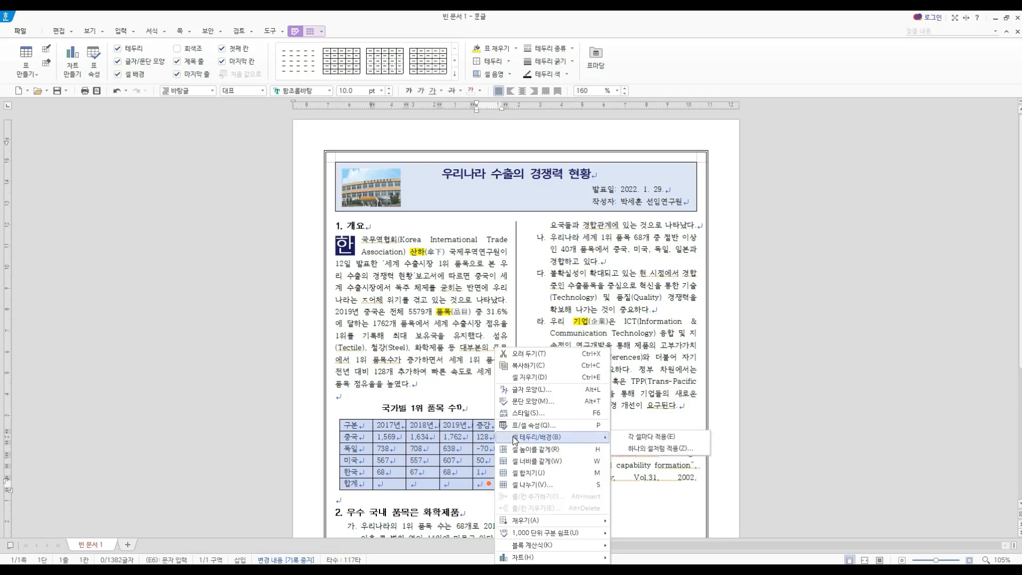
click(654, 439)
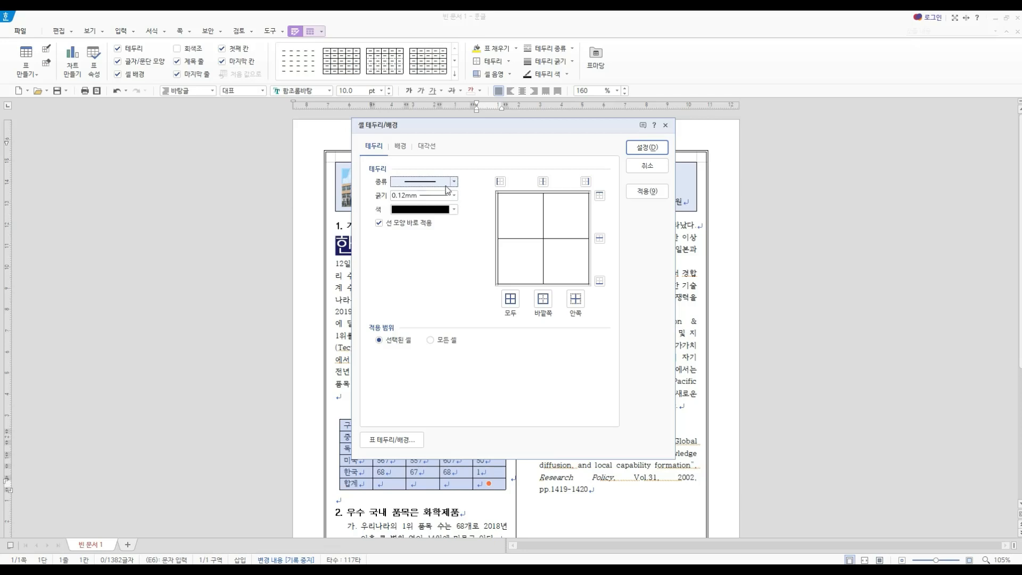
drag(565, 128, 753, 215)
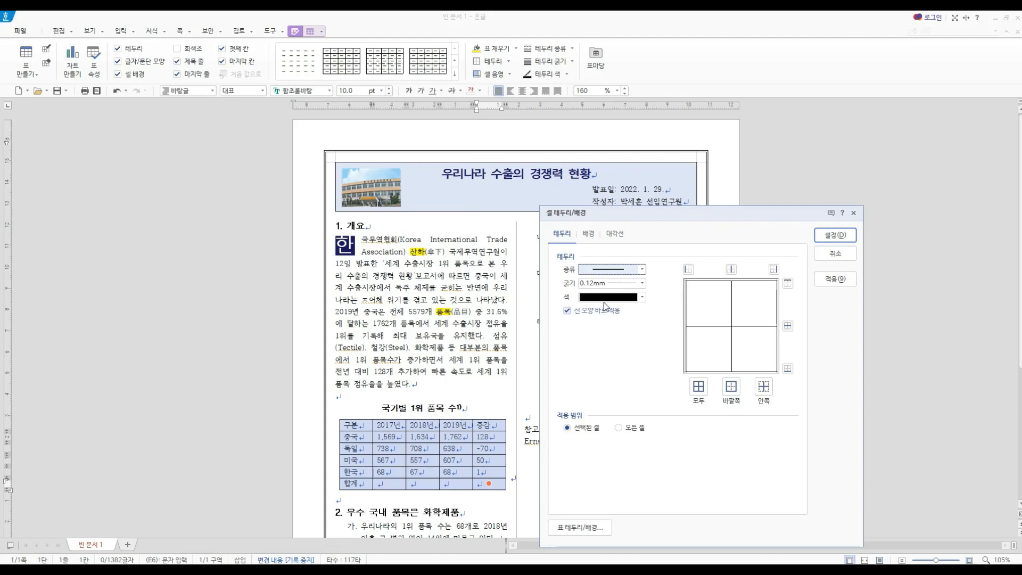
click(642, 282)
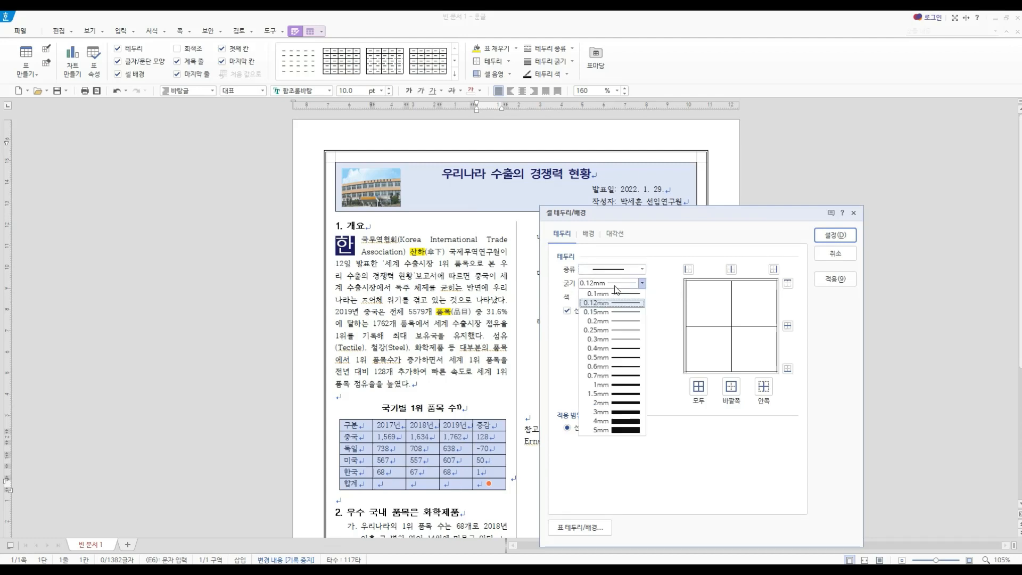
click(616, 349)
click(789, 286)
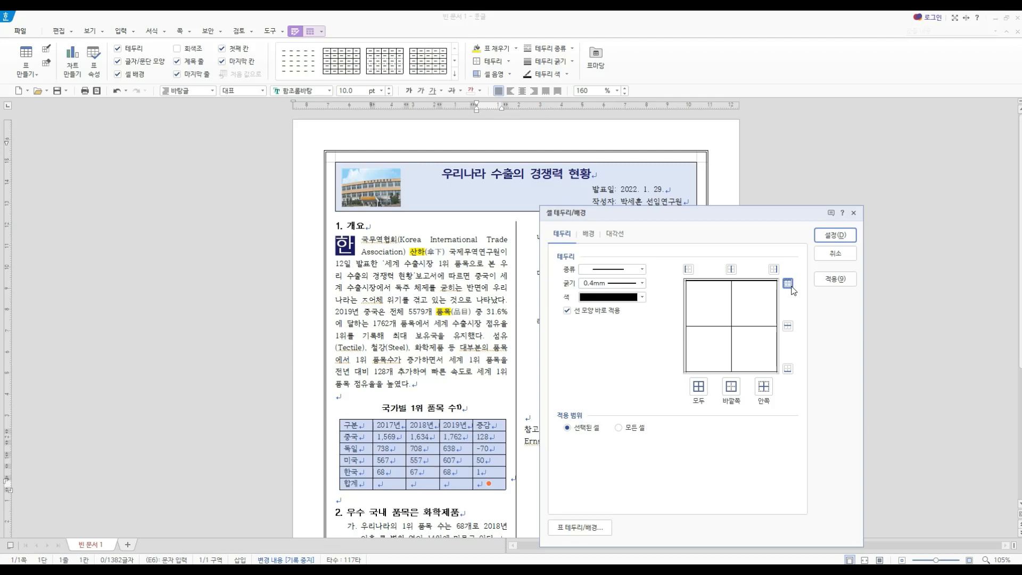
click(788, 368)
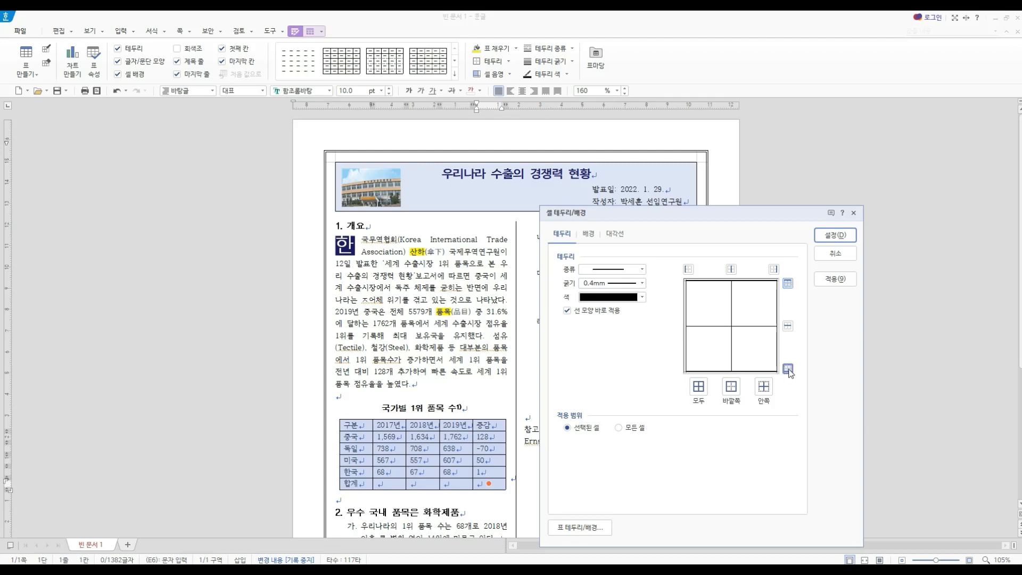
click(835, 279)
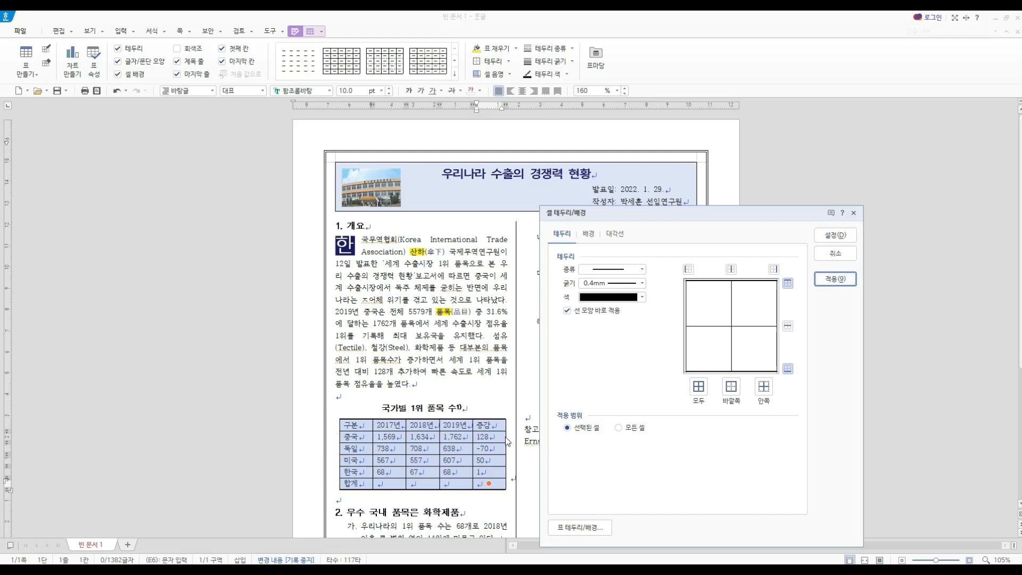
click(788, 285)
click(788, 369)
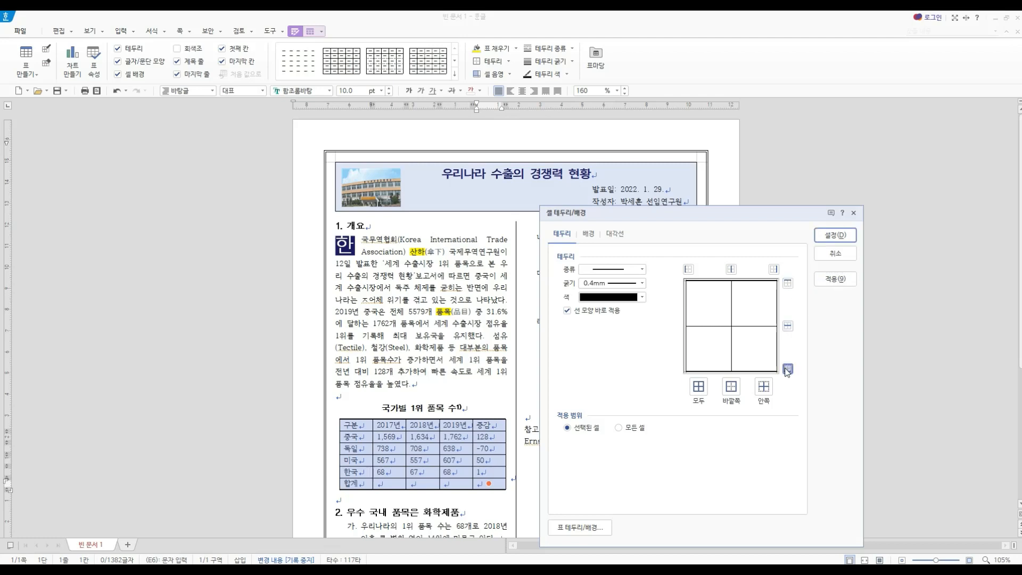
- Remove the left and right outer border lines of the table by setting them to no line
click(604, 275)
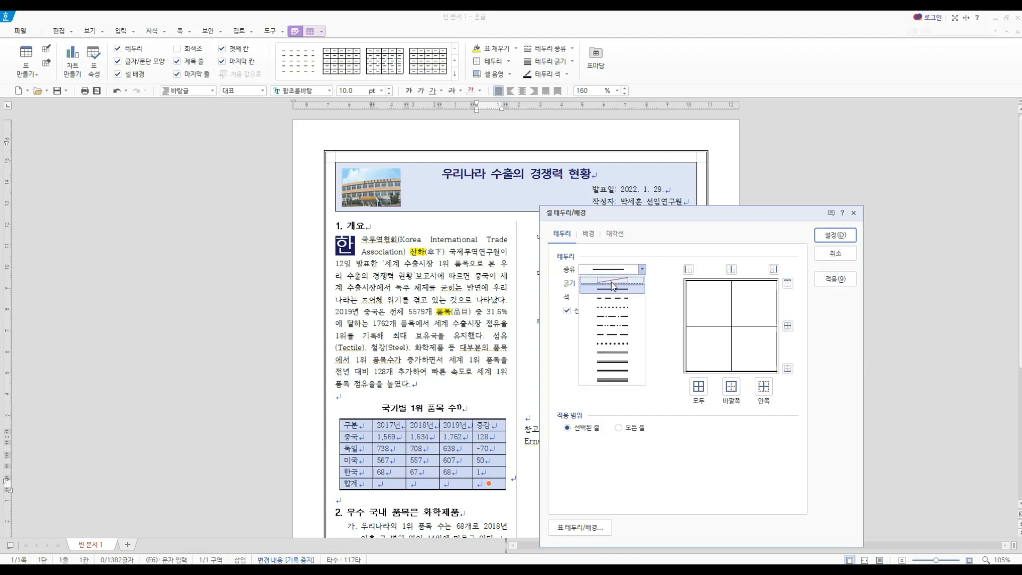
click(613, 286)
click(688, 269)
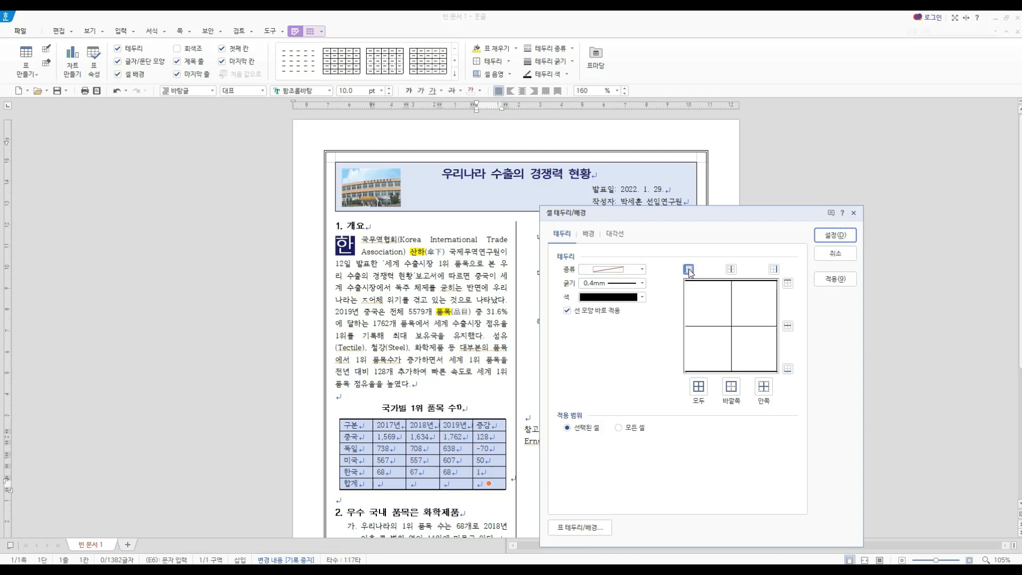
click(774, 269)
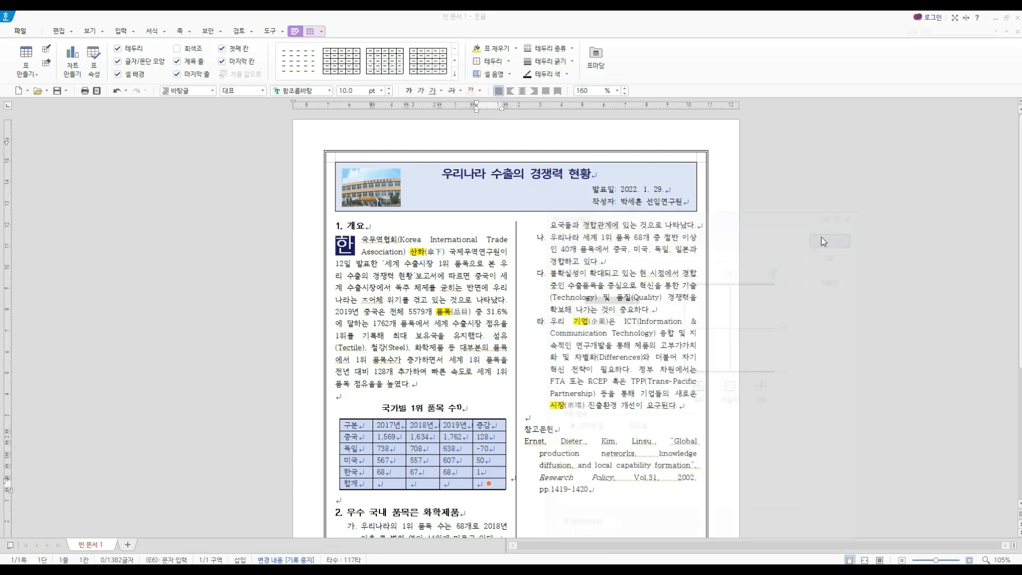
click(835, 235)
click(400, 502)
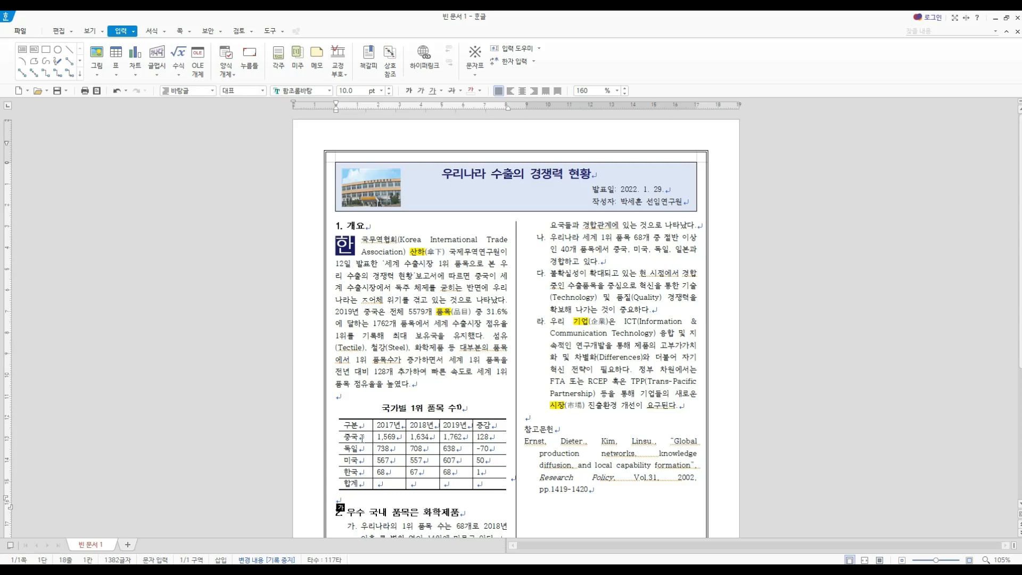
- Apply a 0.5 mm double line to the top and bottom borders of the block of rows from 중국 to 한국
drag(364, 437, 499, 472)
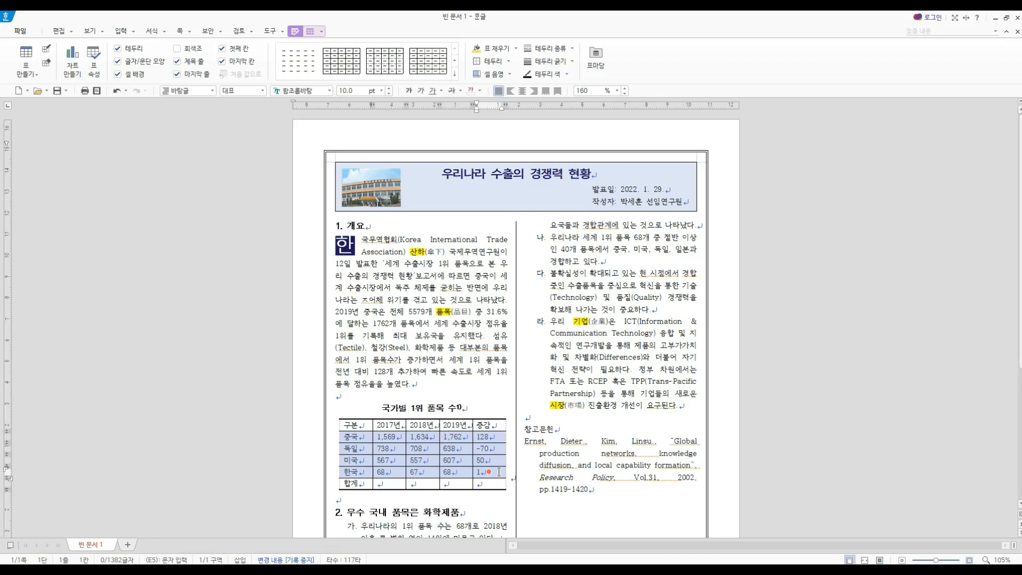
right_click(501, 473)
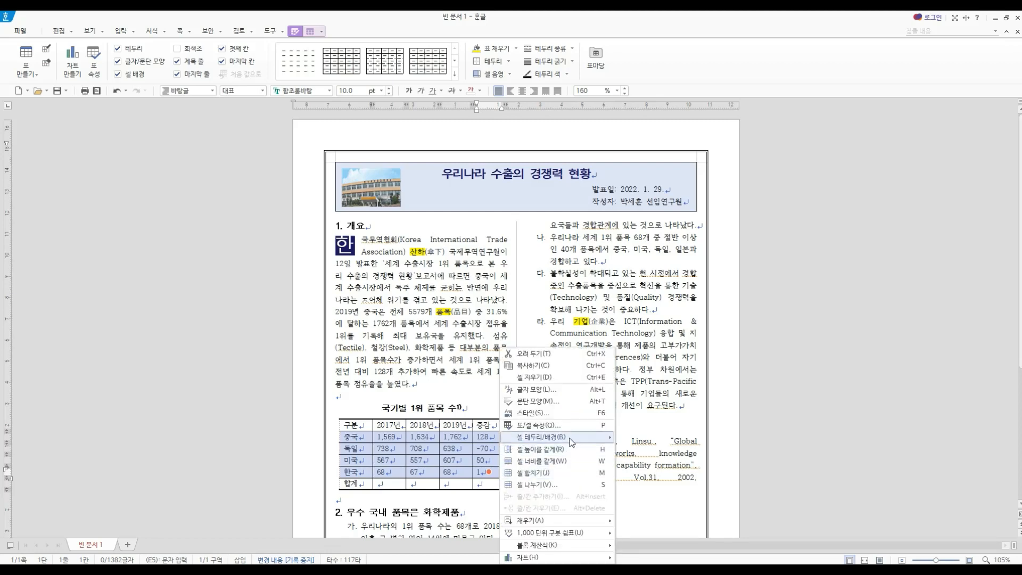
click(637, 443)
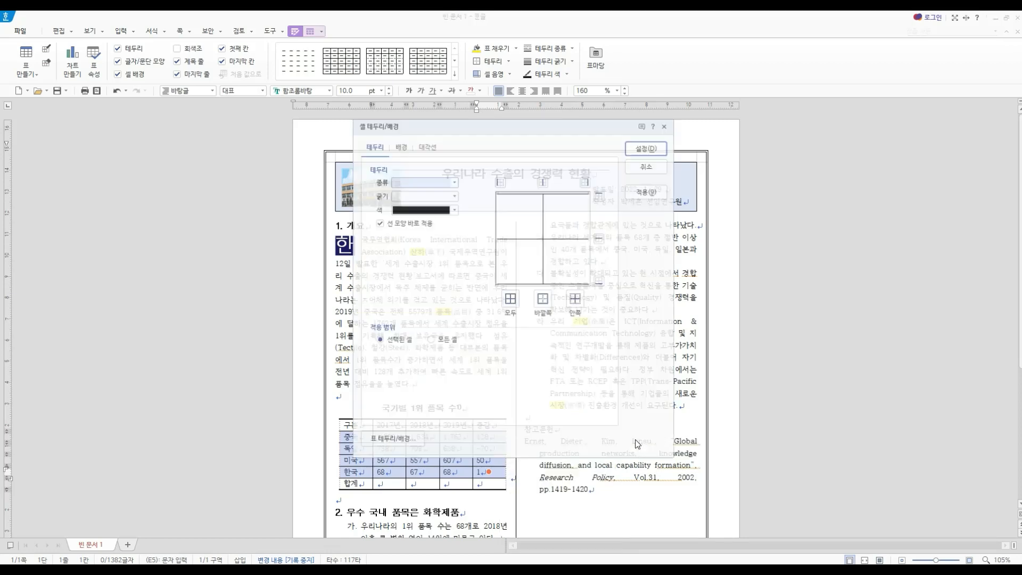
drag(479, 128, 669, 236)
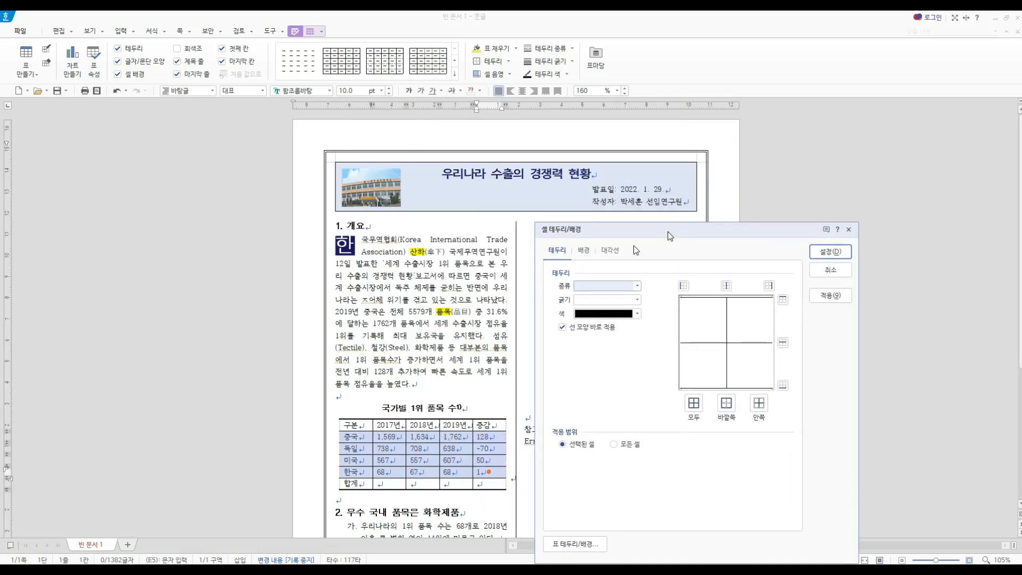
click(600, 285)
click(612, 370)
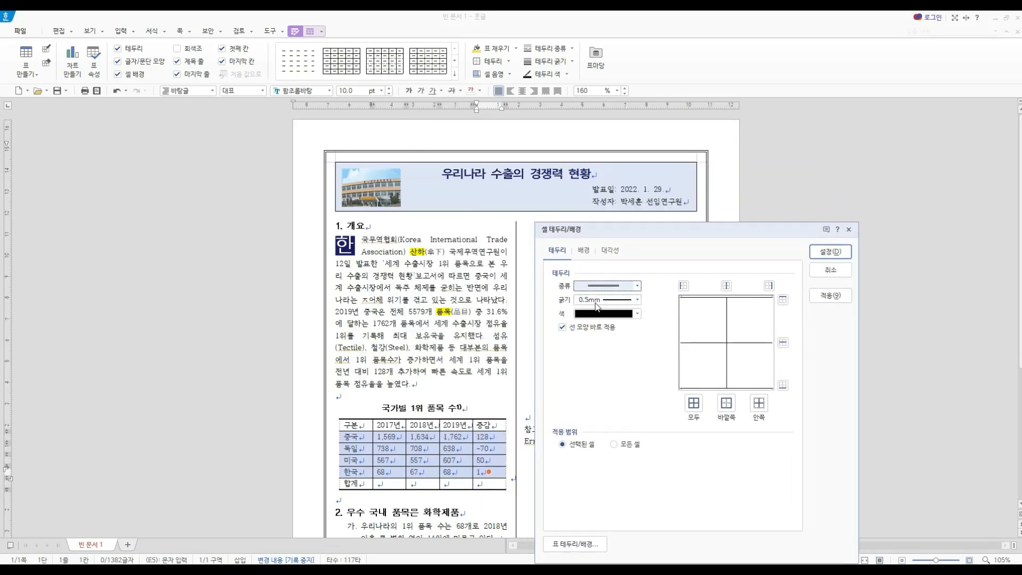
click(783, 301)
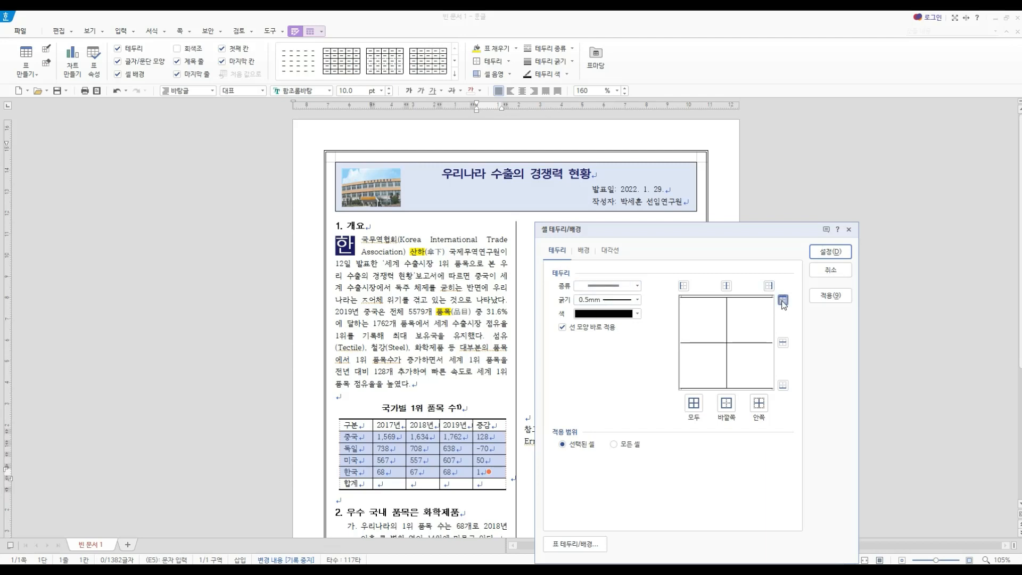
click(782, 385)
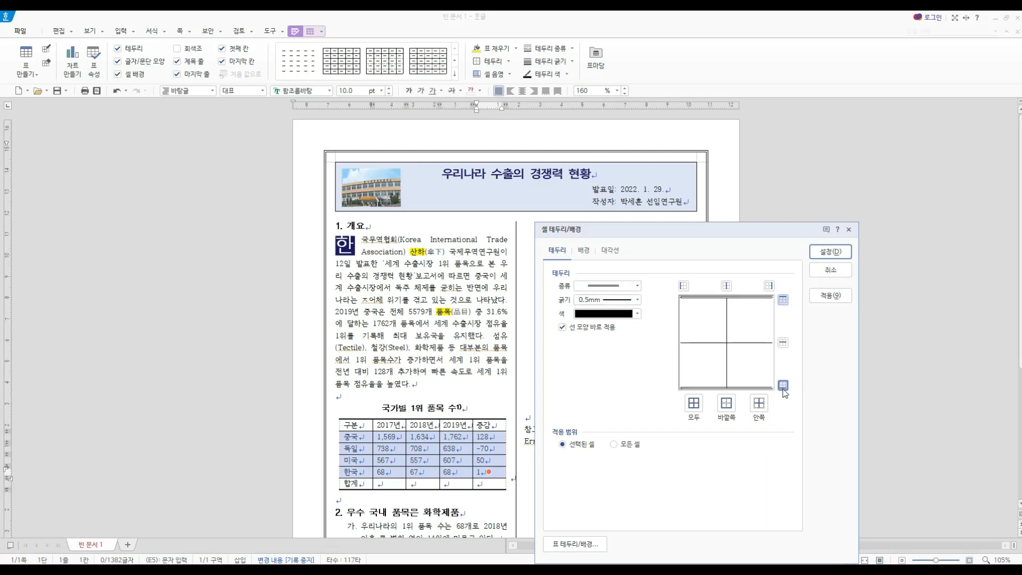
click(829, 251)
click(511, 495)
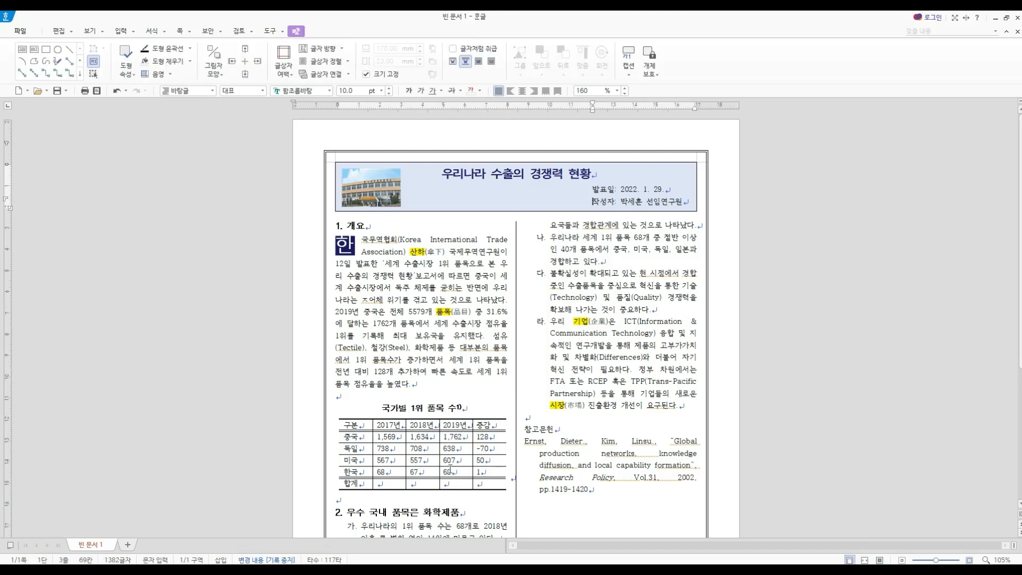
- Fill the header row of the 국가별 1위 품목 수 table with the solid base green face color
drag(365, 424, 485, 423)
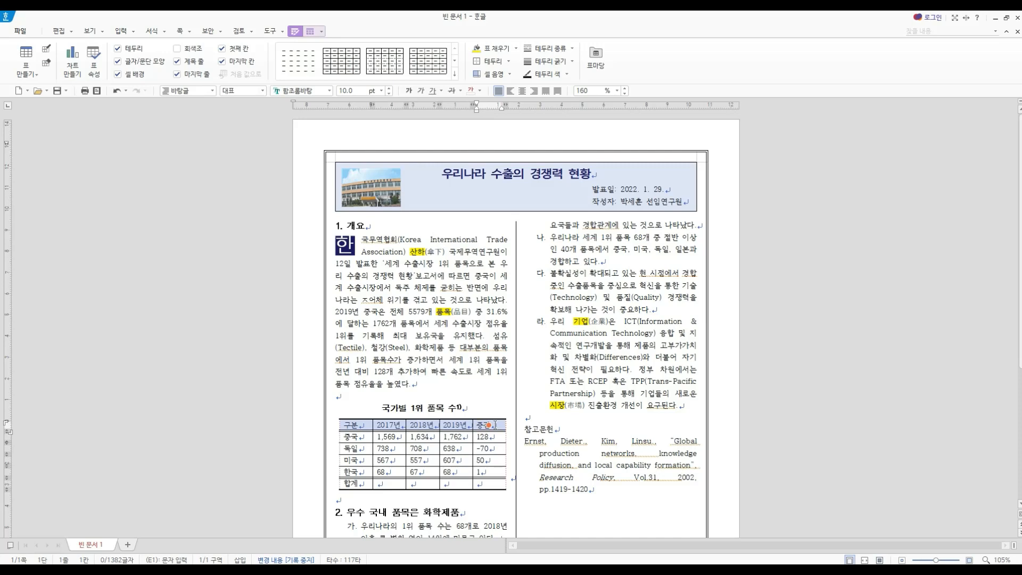
right_click(494, 424)
mouse_move(546, 439)
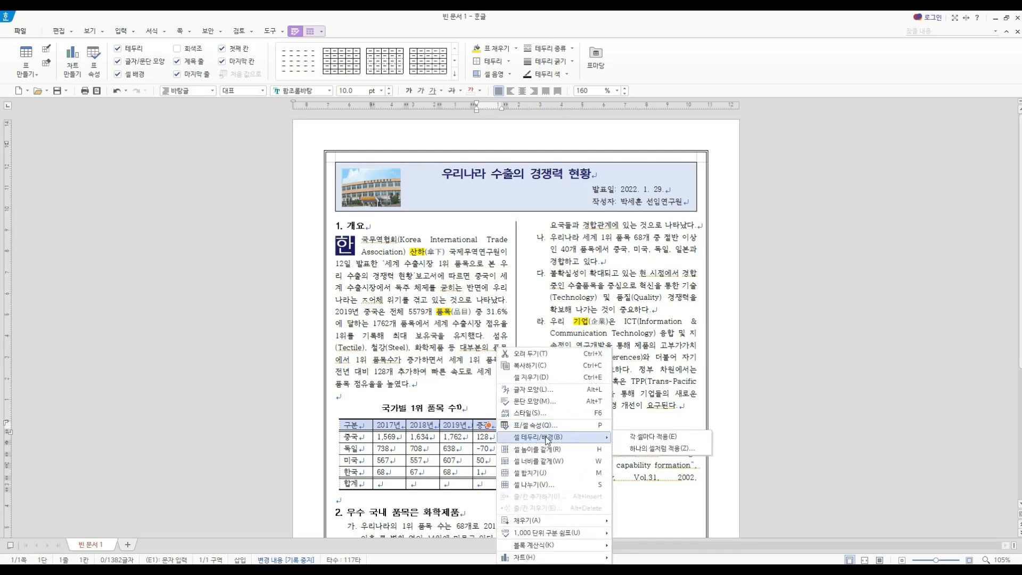
click(625, 437)
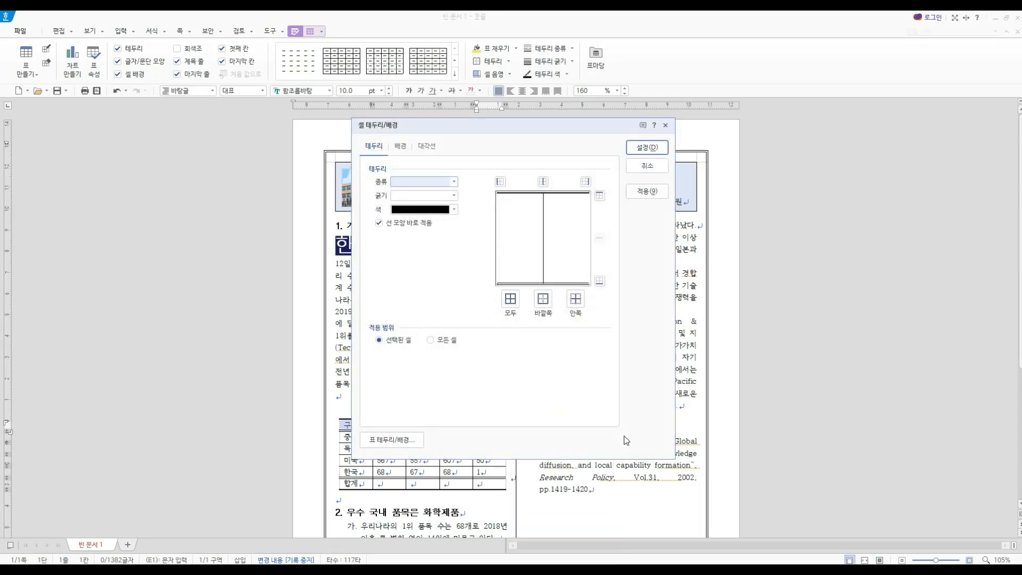
click(400, 149)
click(379, 194)
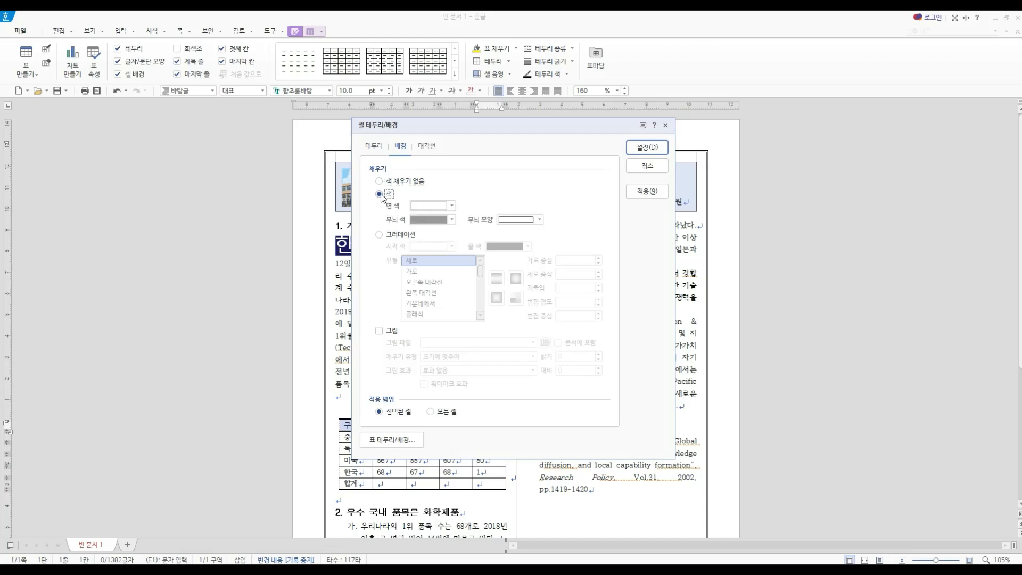
click(427, 205)
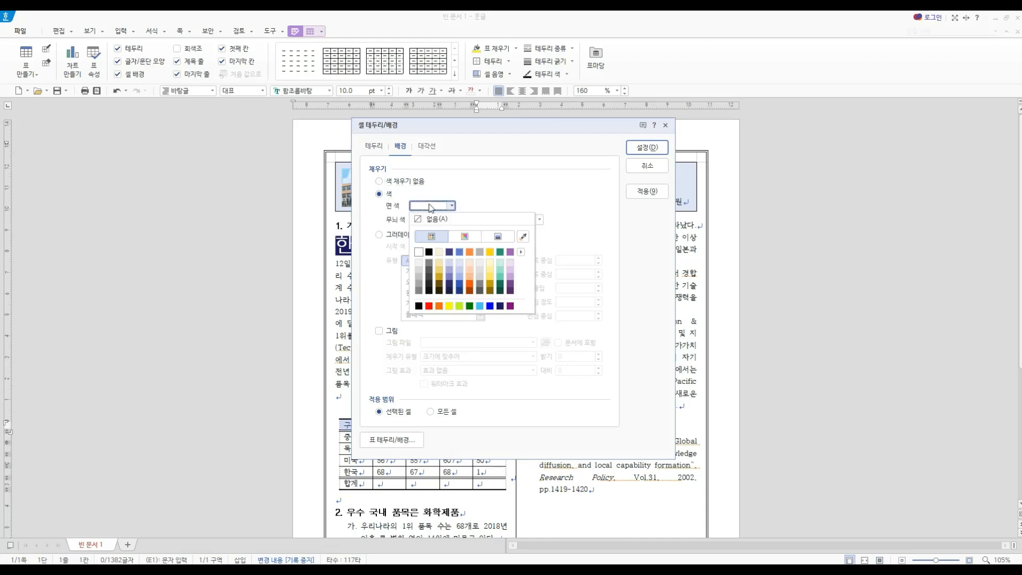
click(500, 251)
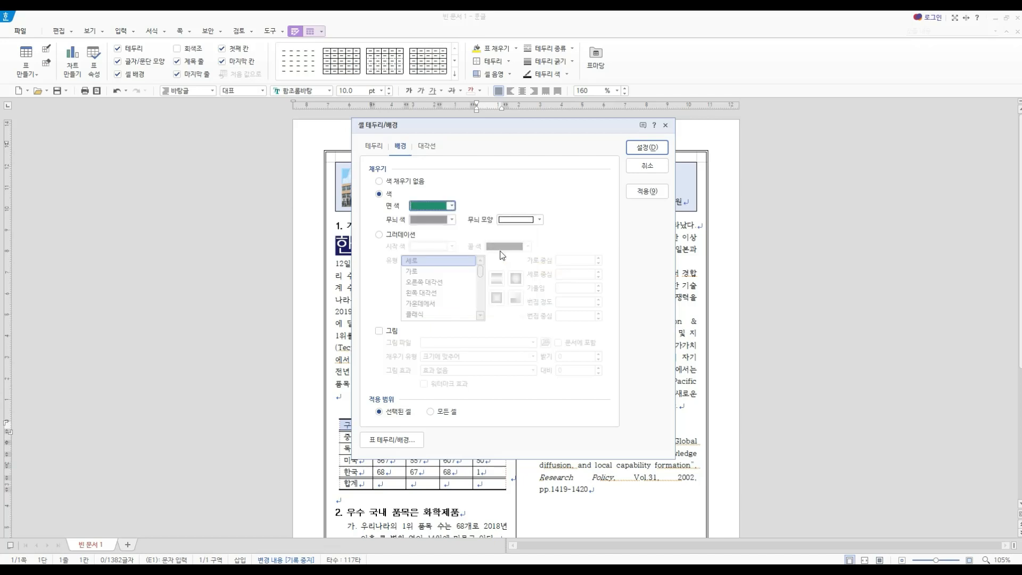
click(647, 149)
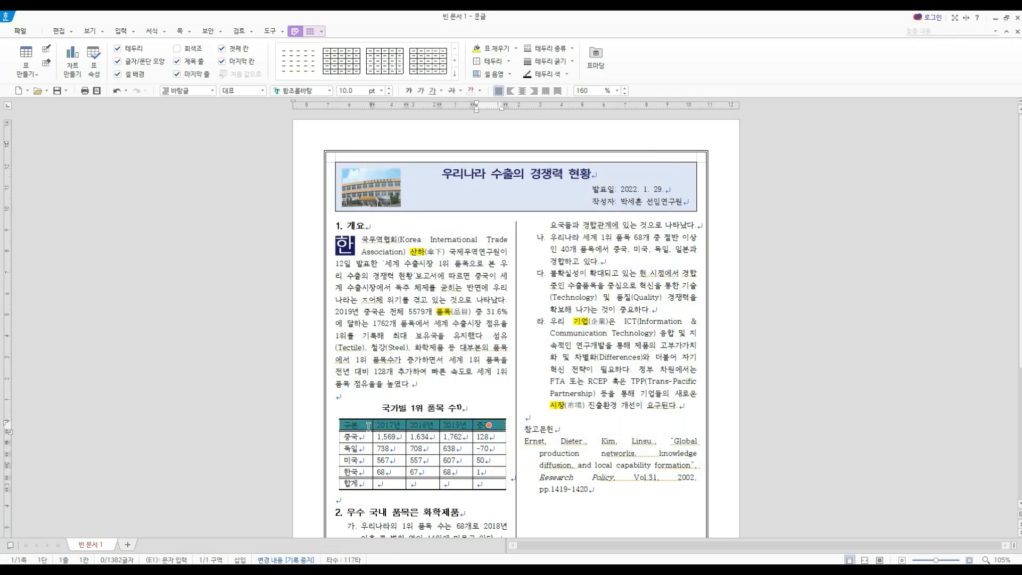
- Set the header row text to the 휴먼고딕 font, bold and centered
click(330, 91)
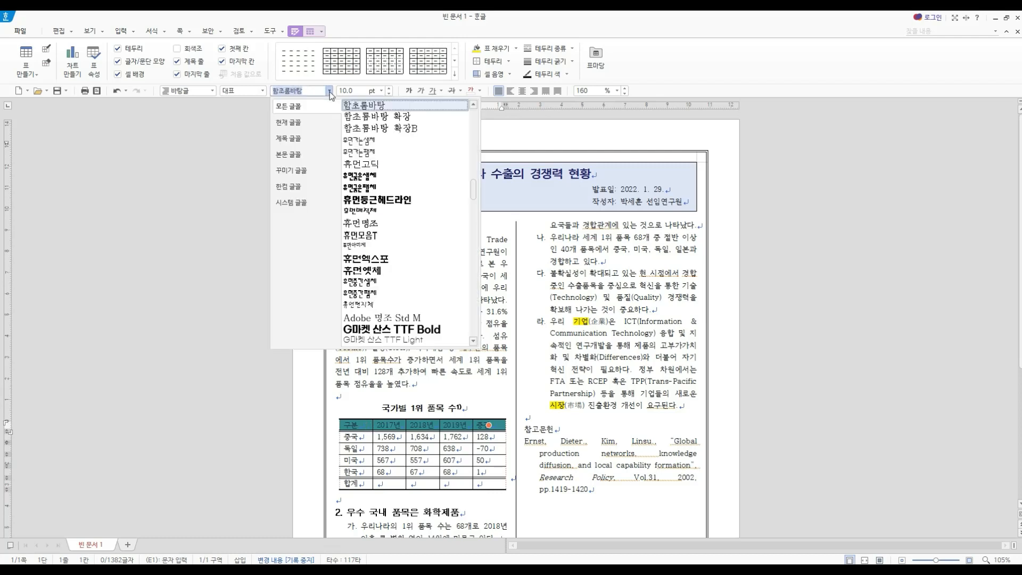
click(361, 167)
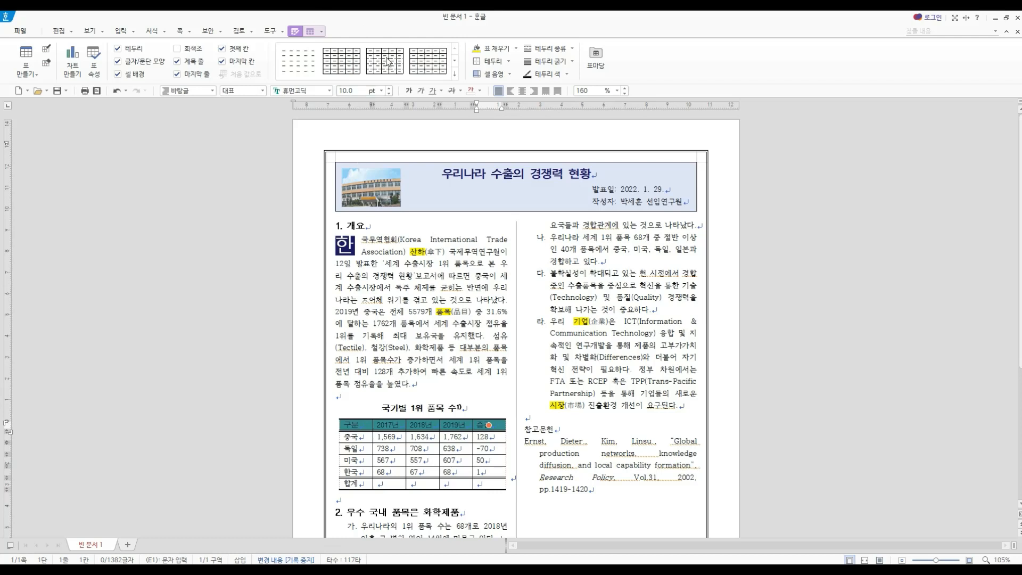
click(409, 93)
click(522, 91)
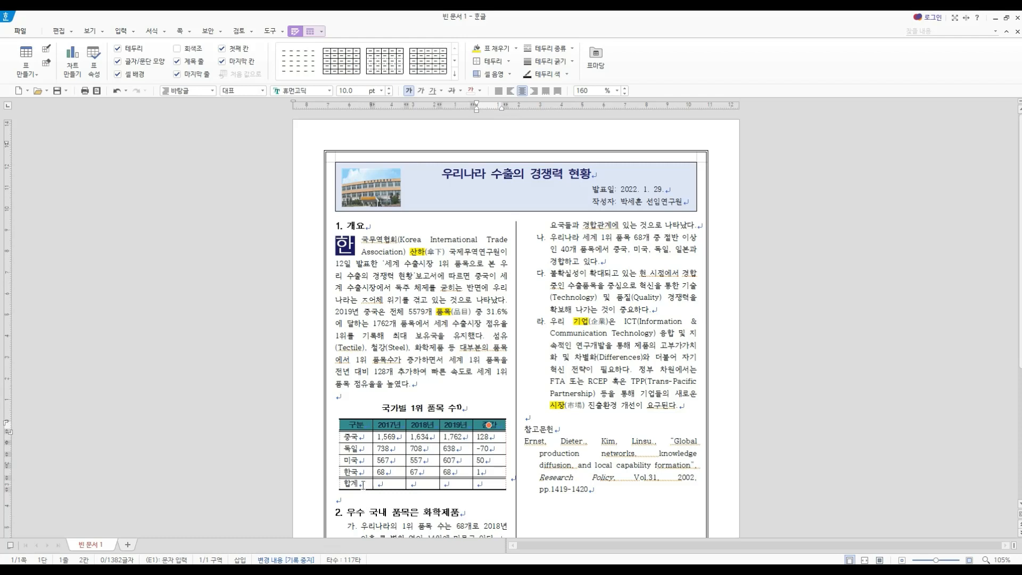
- Fill the 합계 row with a light grey, darkened shade of white (하양) as face color
drag(360, 485, 484, 483)
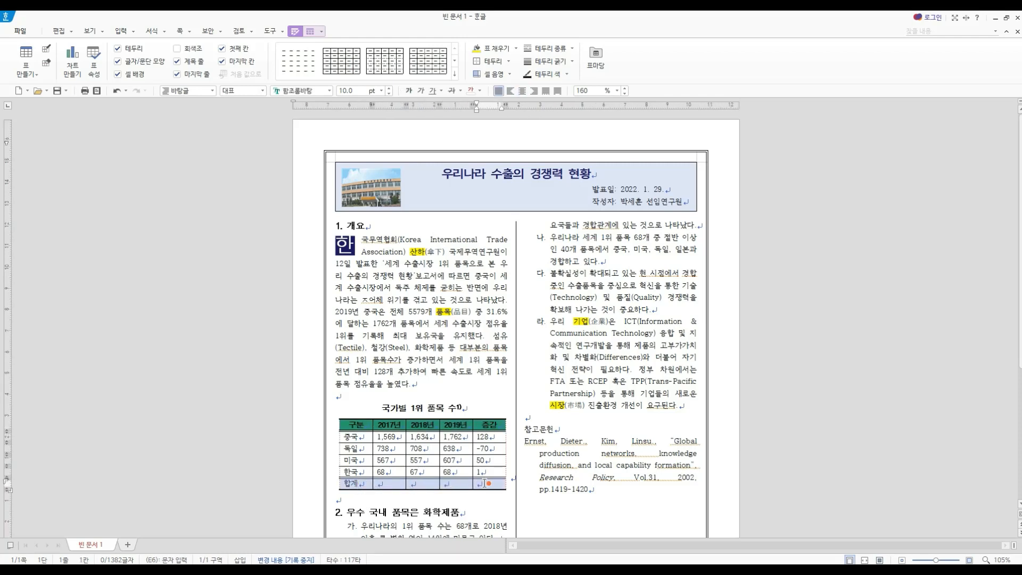
right_click(484, 484)
mouse_move(538, 440)
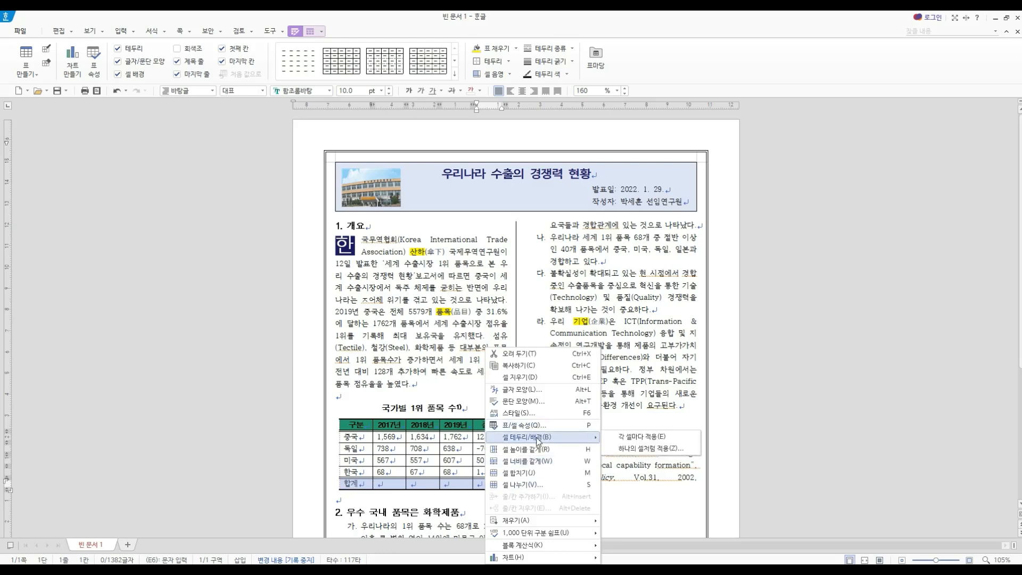
click(610, 437)
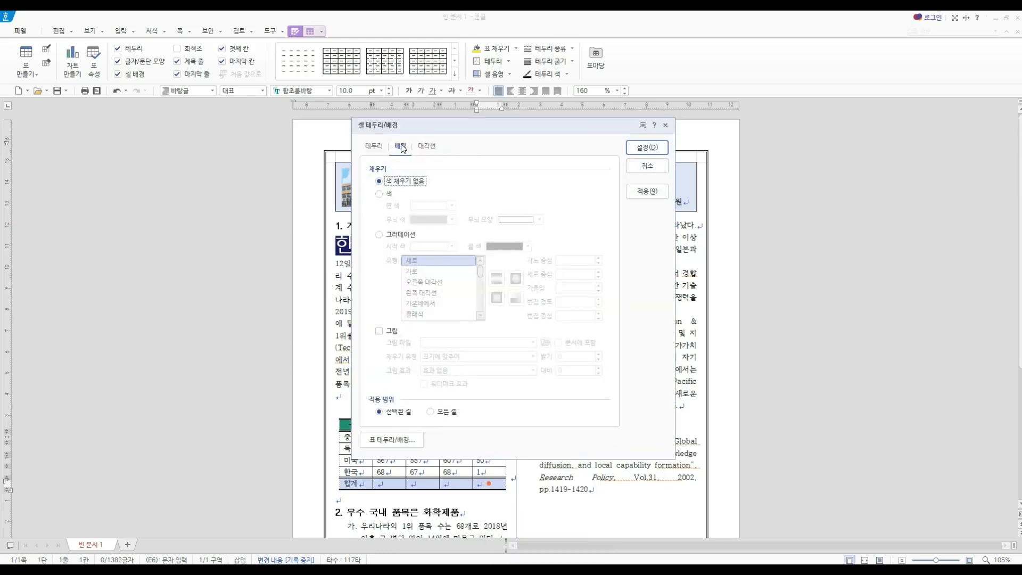
click(387, 195)
click(431, 206)
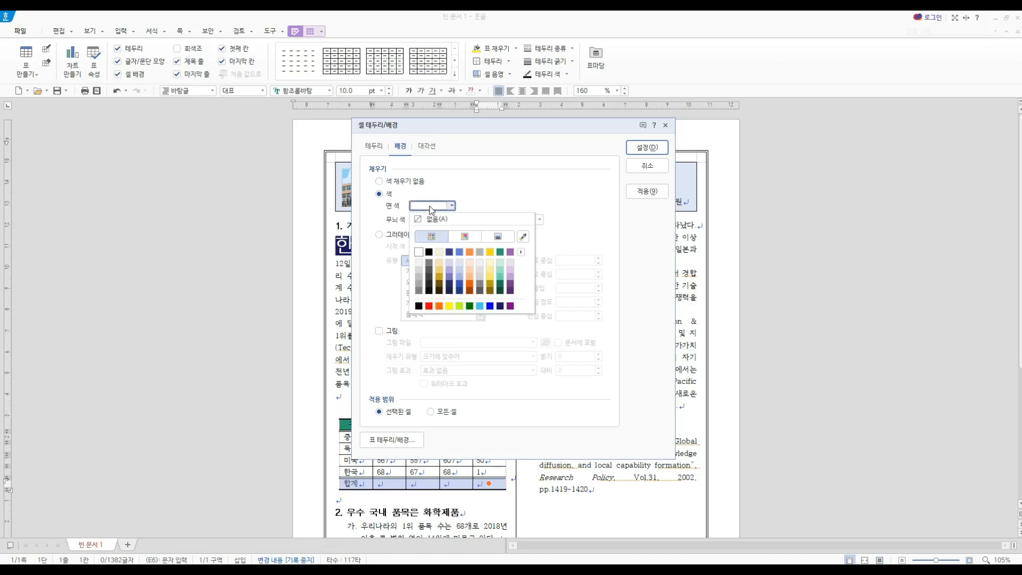
click(418, 263)
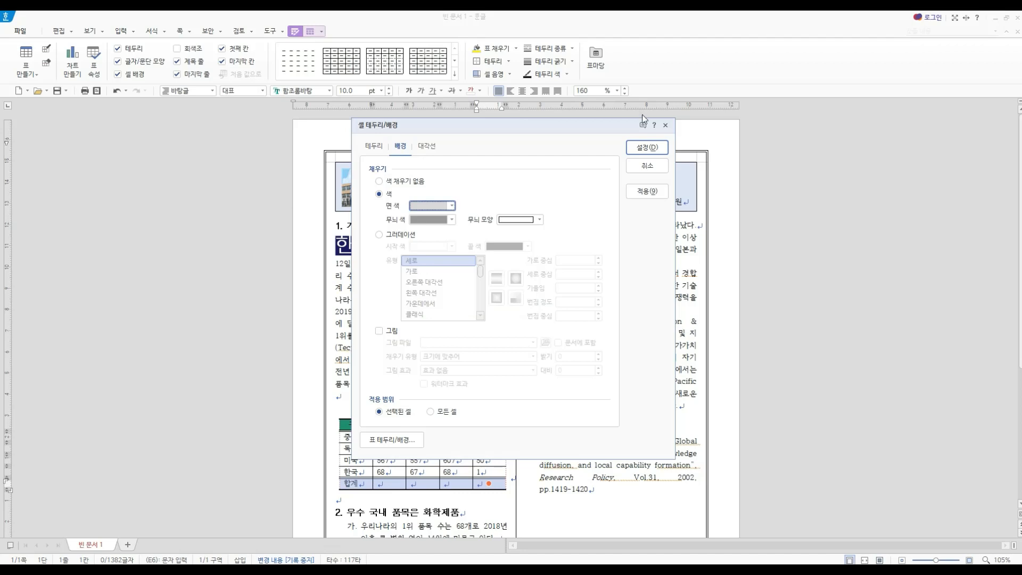
click(647, 148)
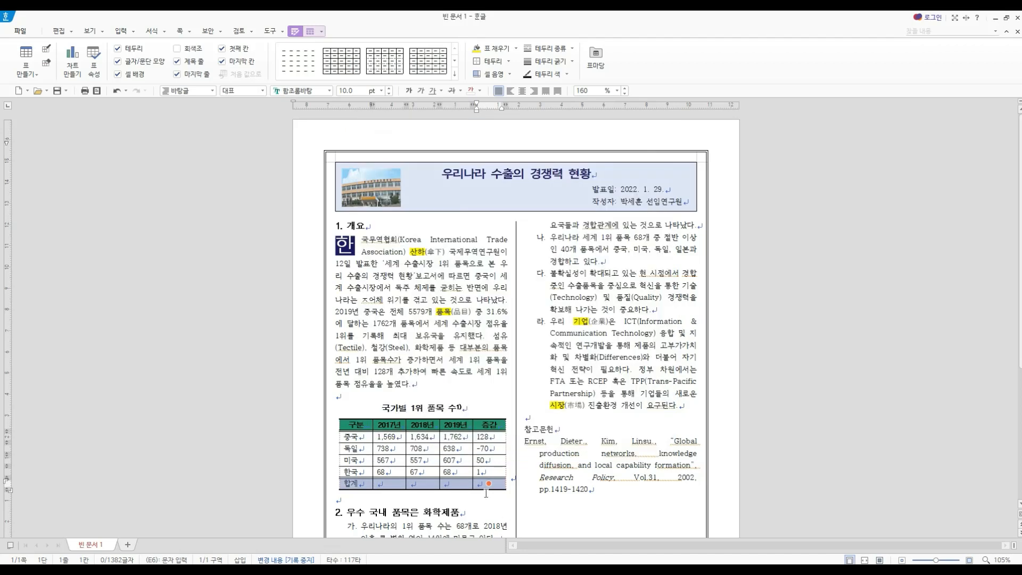
- Make the 합계 row bold and center the 합계 label in its cell
click(409, 91)
click(356, 483)
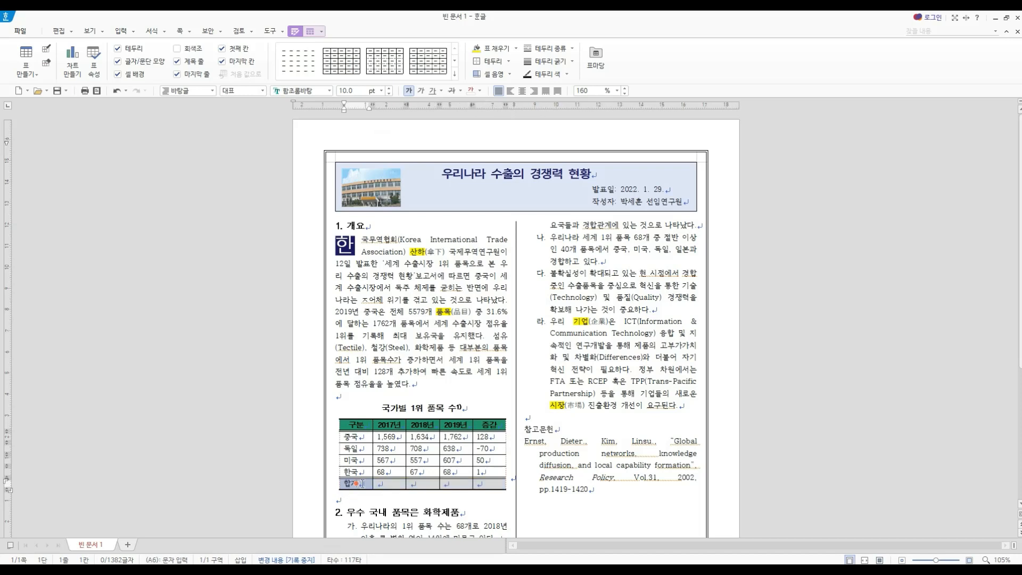
click(523, 92)
click(500, 484)
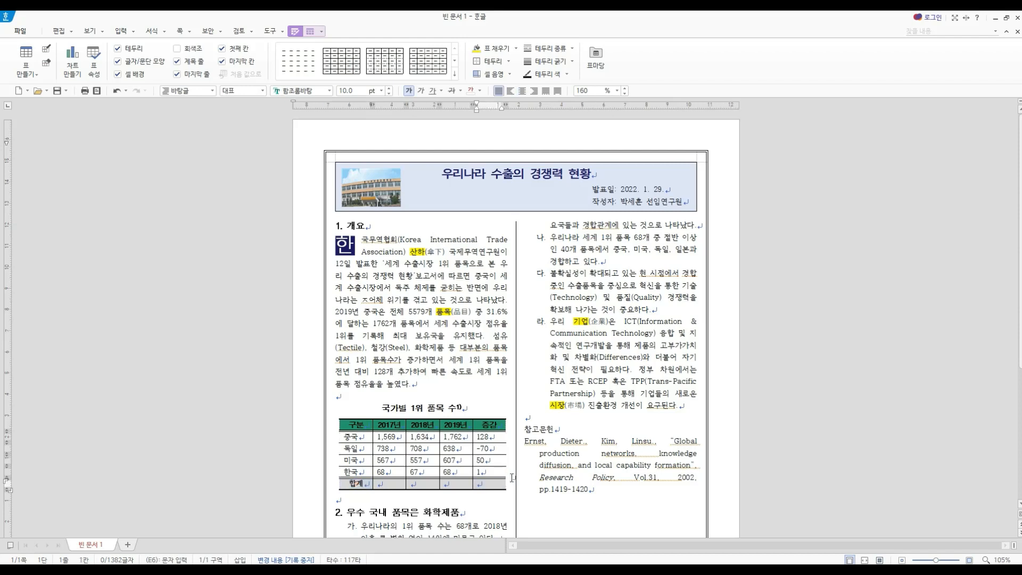
- Leave the table's cells and center the paragraph that holds the table
click(510, 478)
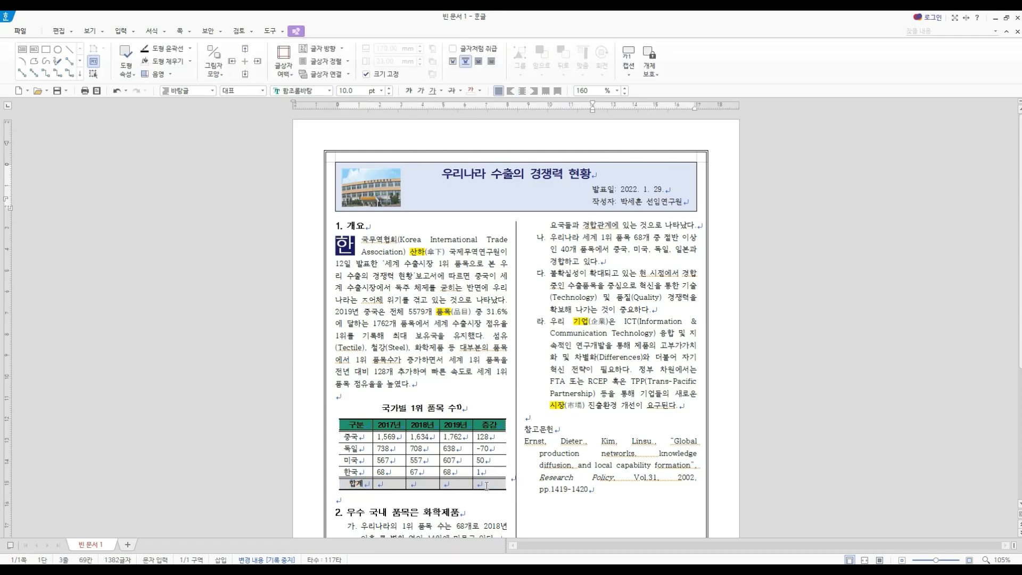
click(492, 484)
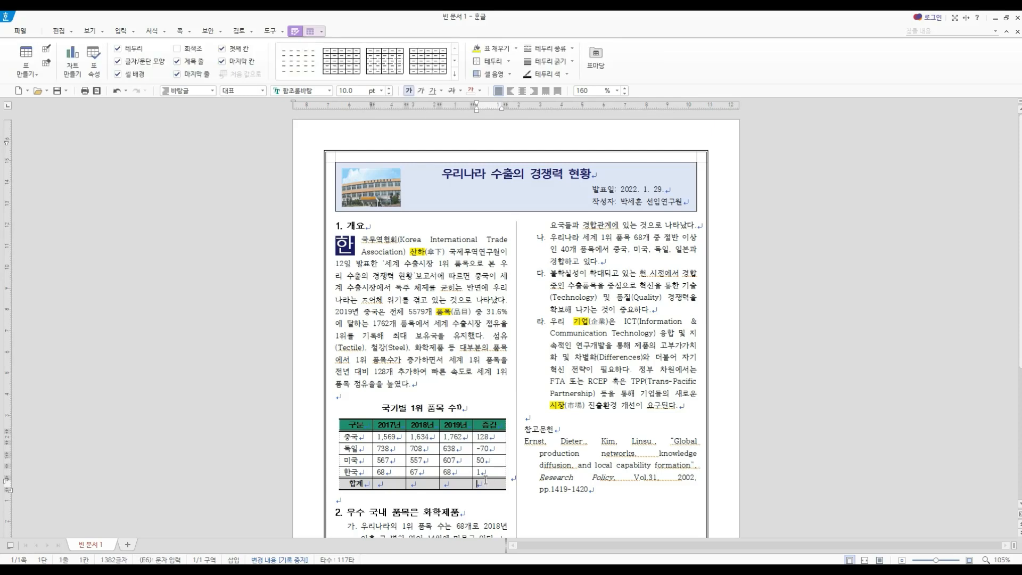
key(shift+Escape)
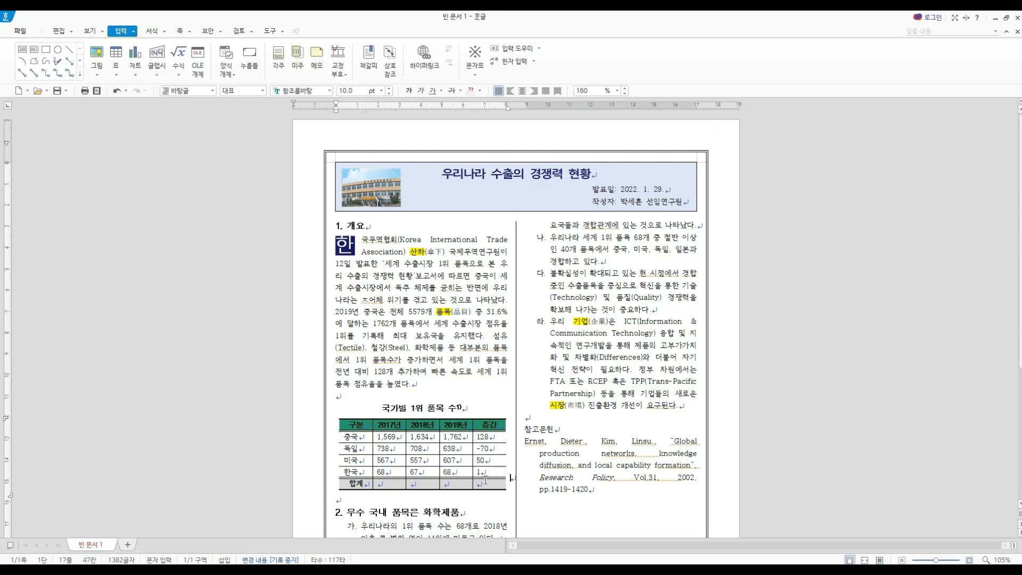
click(525, 91)
- Calculate the 합계 row for 2017년, 2018년 and 2019년 with a block sum (블록 합계) over the 중국 to 합계 rows
click(383, 484)
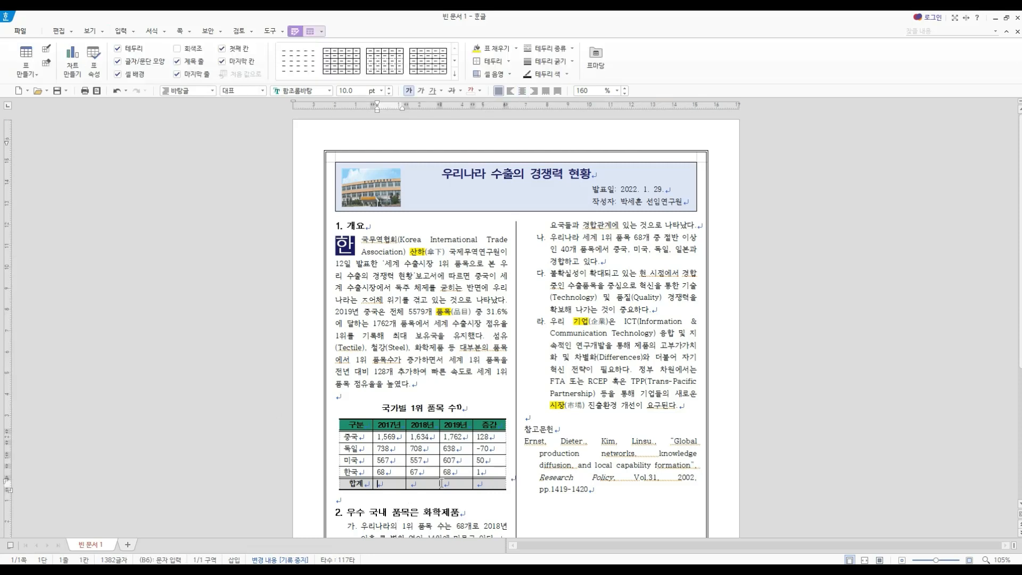
click(443, 483)
click(423, 483)
drag(384, 437, 452, 483)
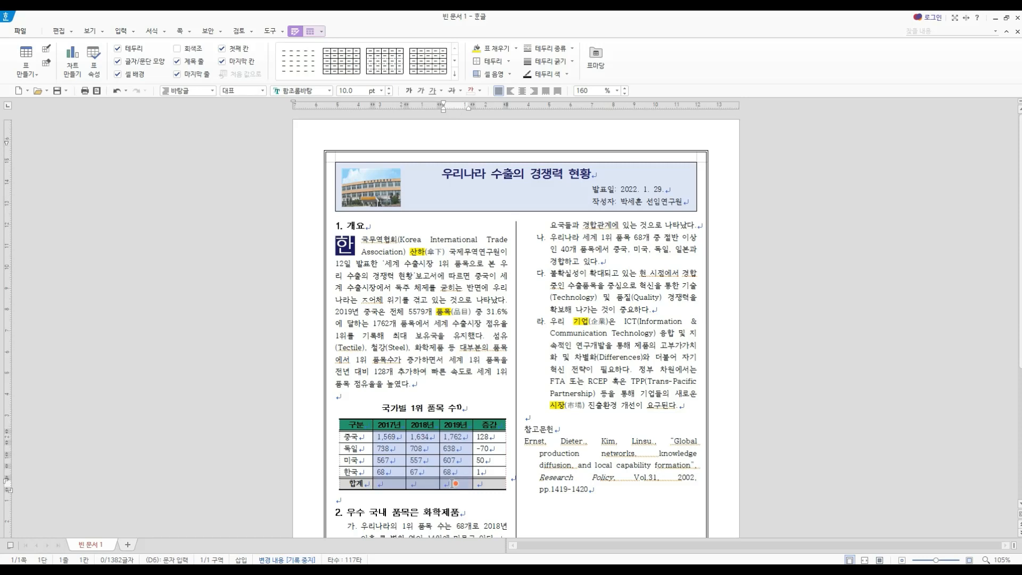
right_click(451, 483)
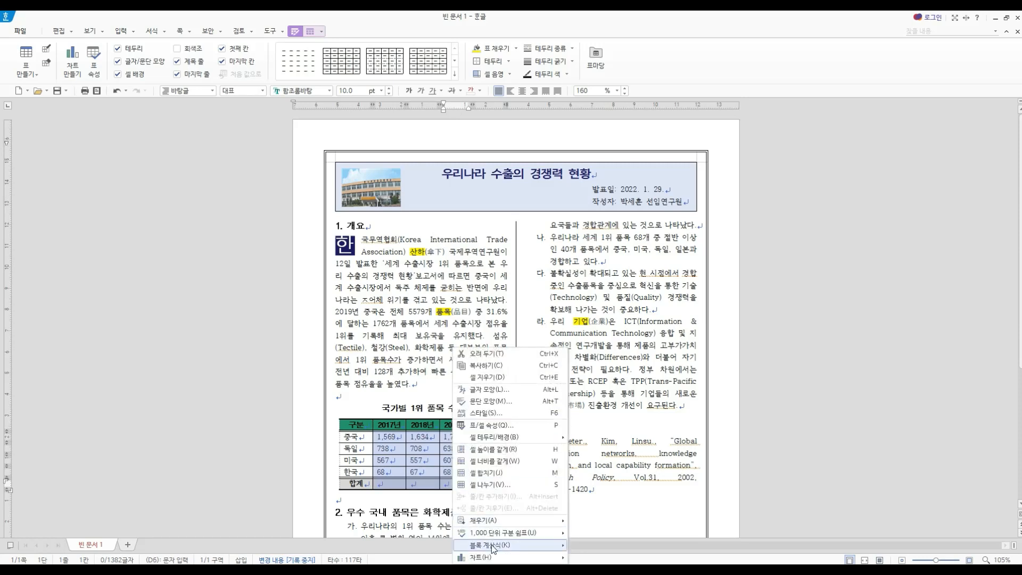
mouse_move(490, 545)
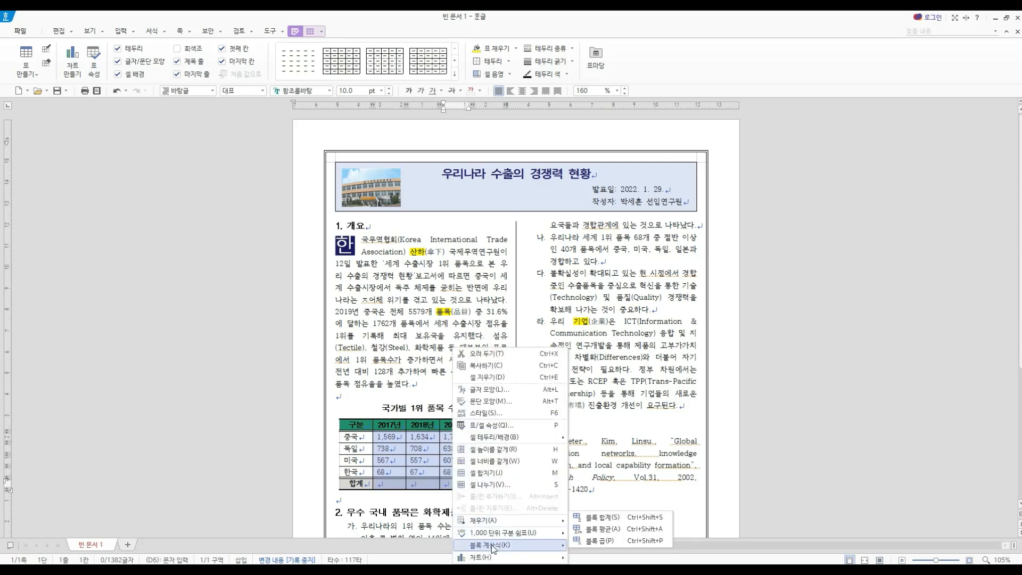
click(595, 519)
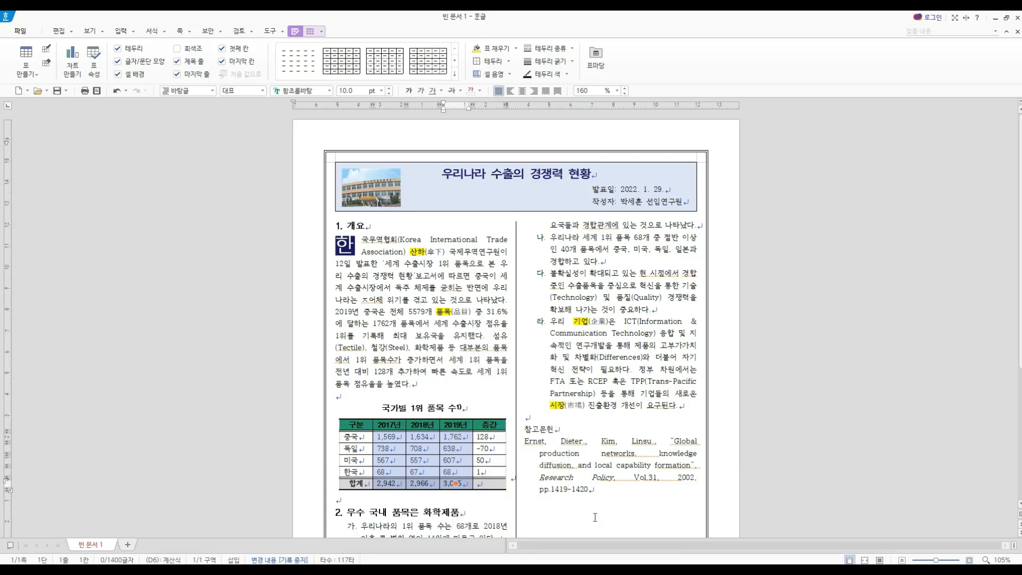
- Add a caption above the 국가별 1위 품목 수 table
click(308, 33)
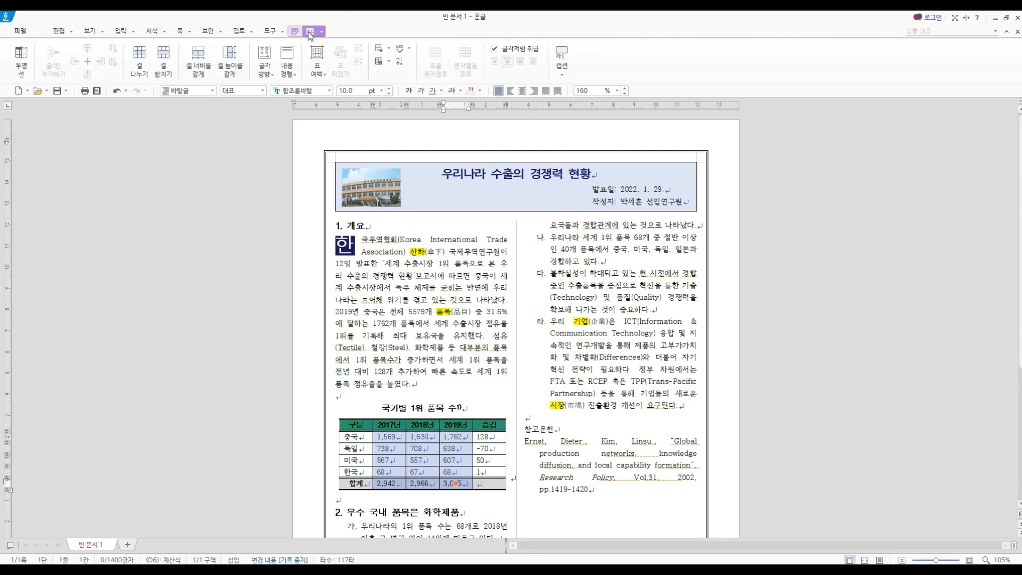
click(561, 68)
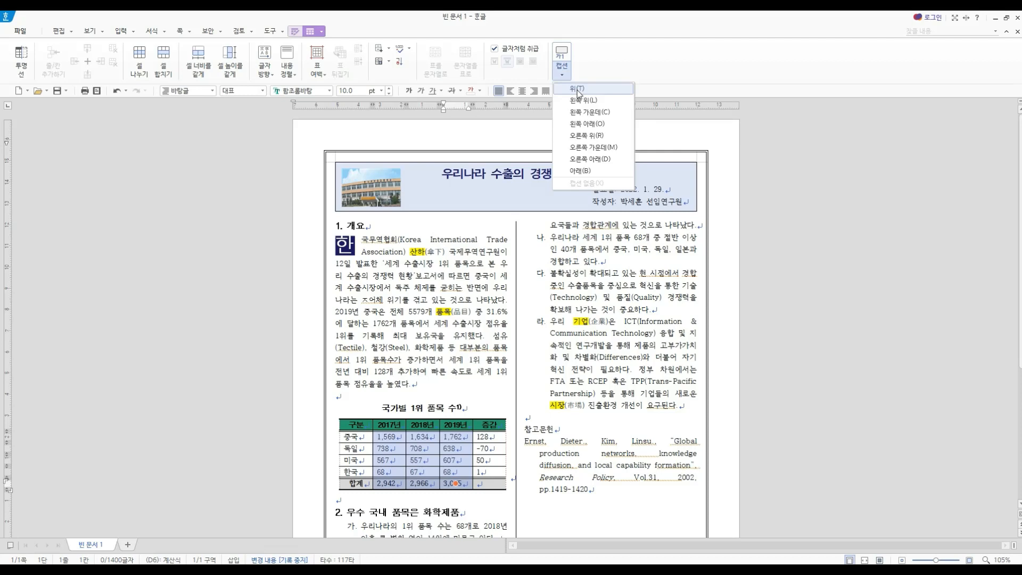
click(577, 90)
- Replace the caption's default label with "(단위: 개, %)" and align it right
drag(360, 423, 339, 423)
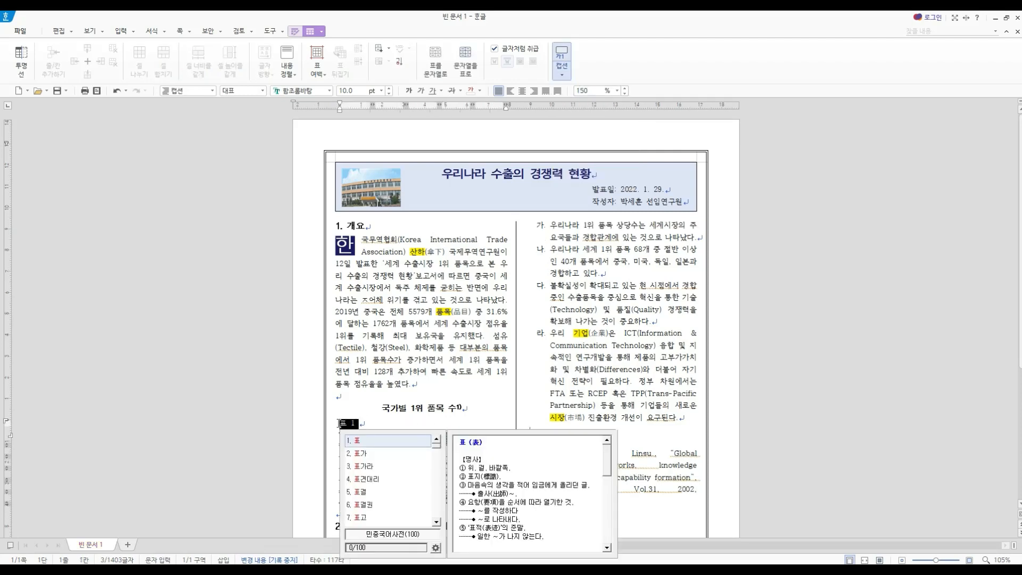
key(Delete)
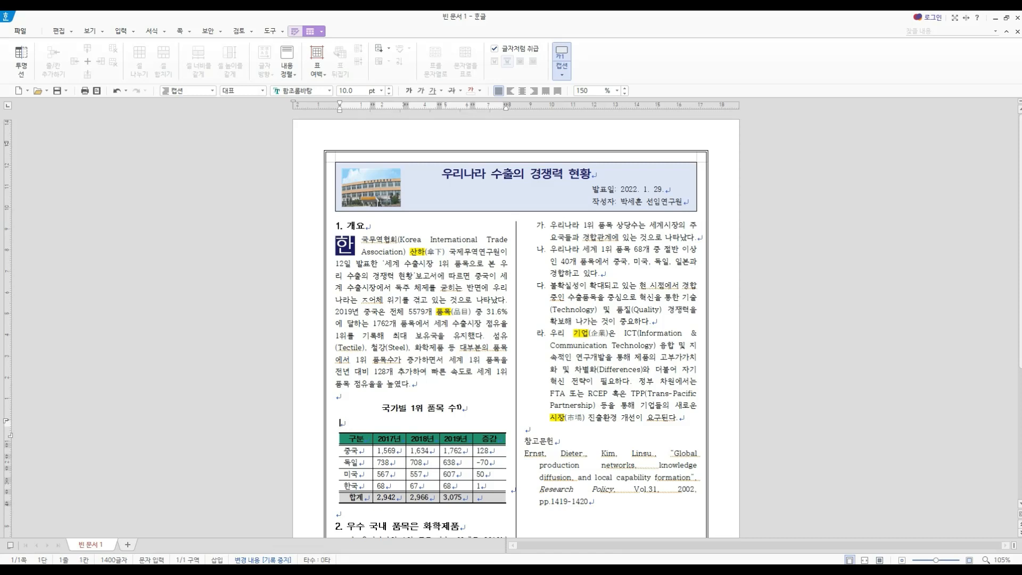
text((단위: 개, )
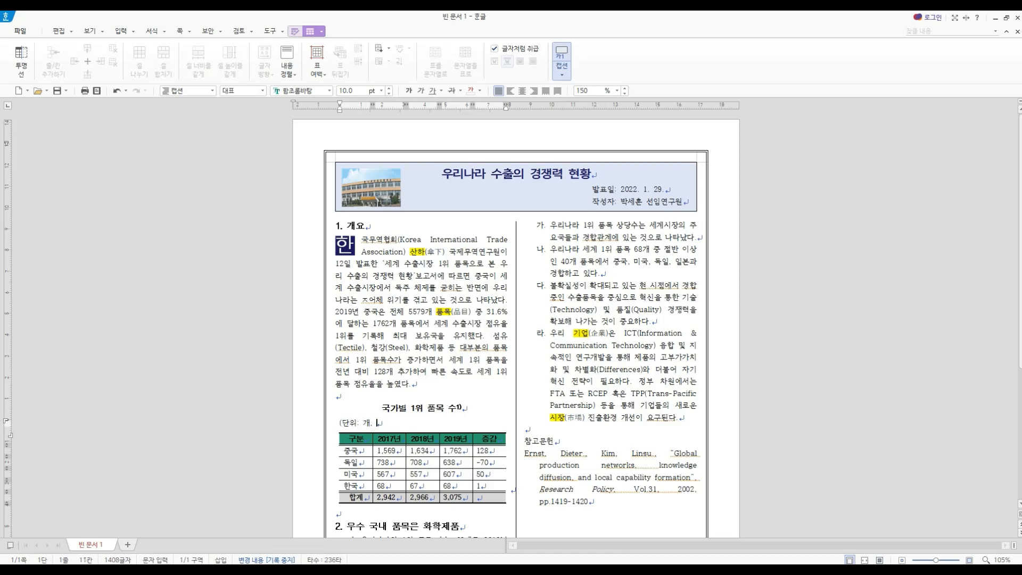
text(%))
click(534, 91)
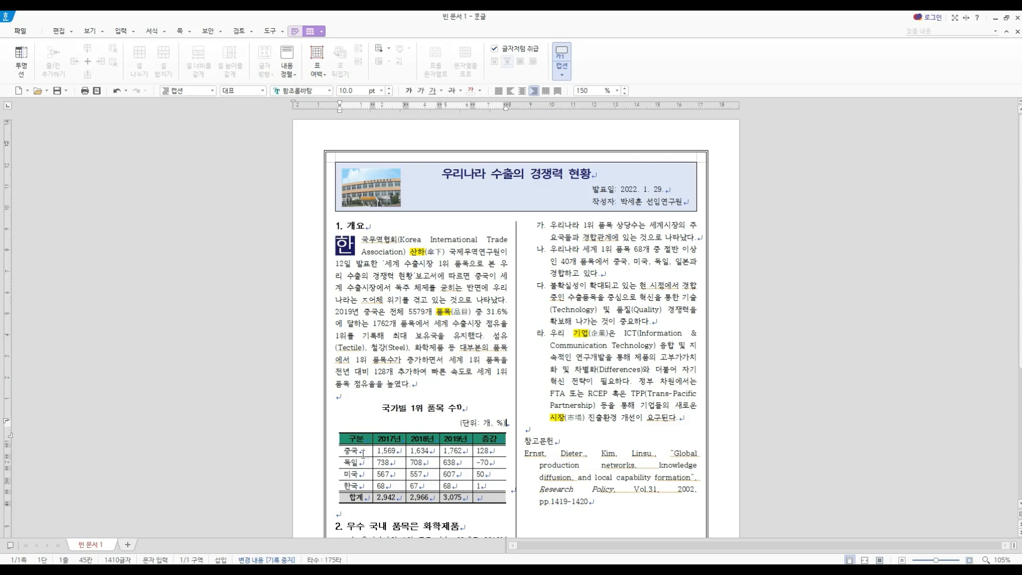
- Center the text in the 중국, 독일, 미국 and 한국 cells of the table's 구분 column
click(494, 452)
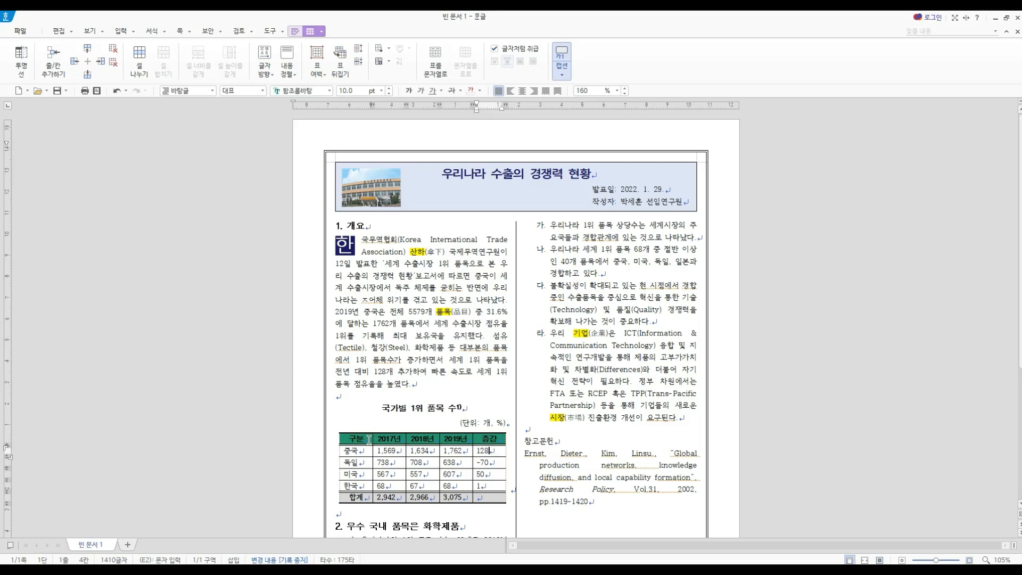
drag(365, 440, 487, 441)
click(355, 497)
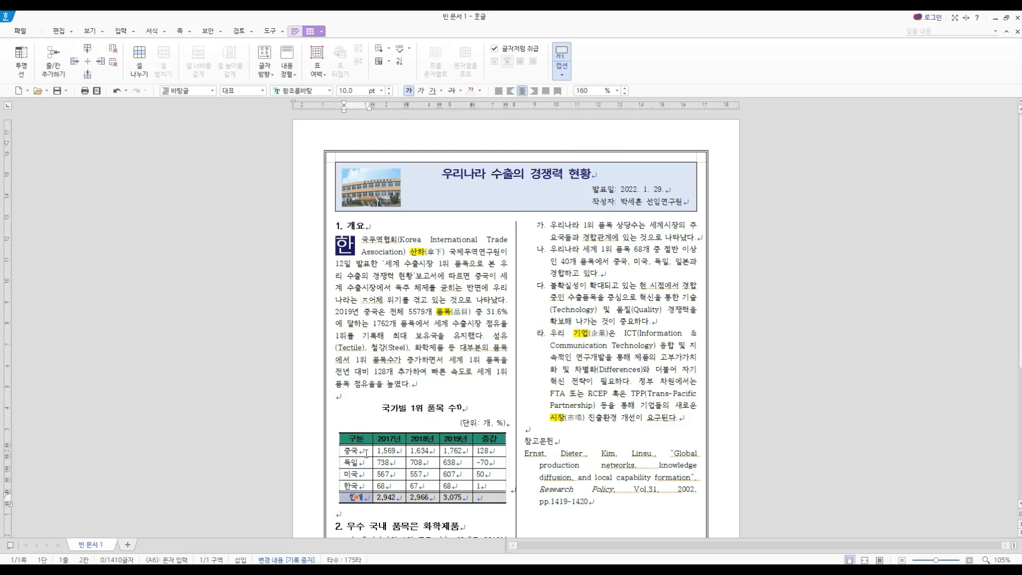
drag(365, 452, 363, 485)
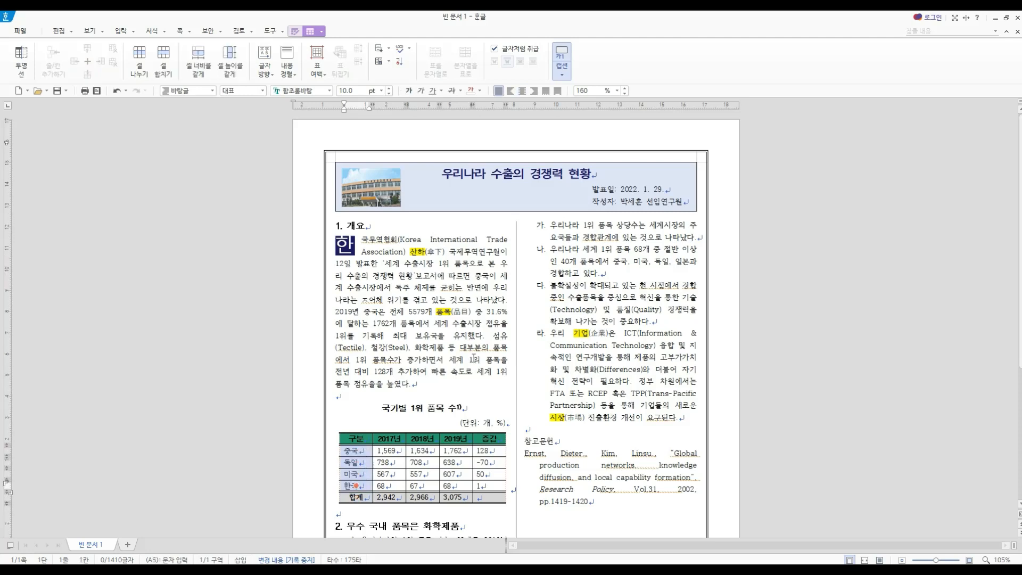
click(526, 93)
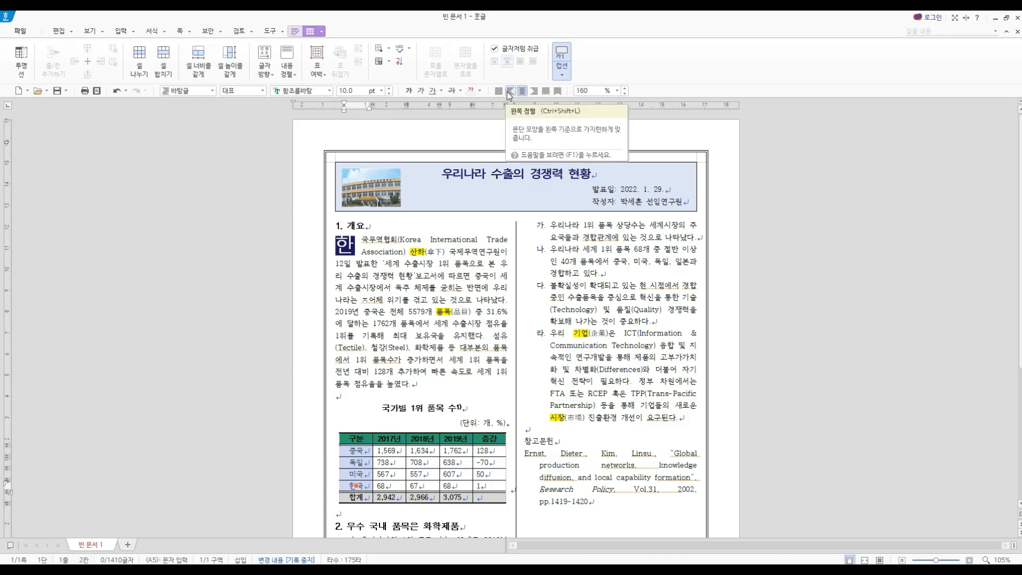
- Right-align the 2017년 to 증감 cells in the 중국 through 합계 rows, and leave the table
click(397, 453)
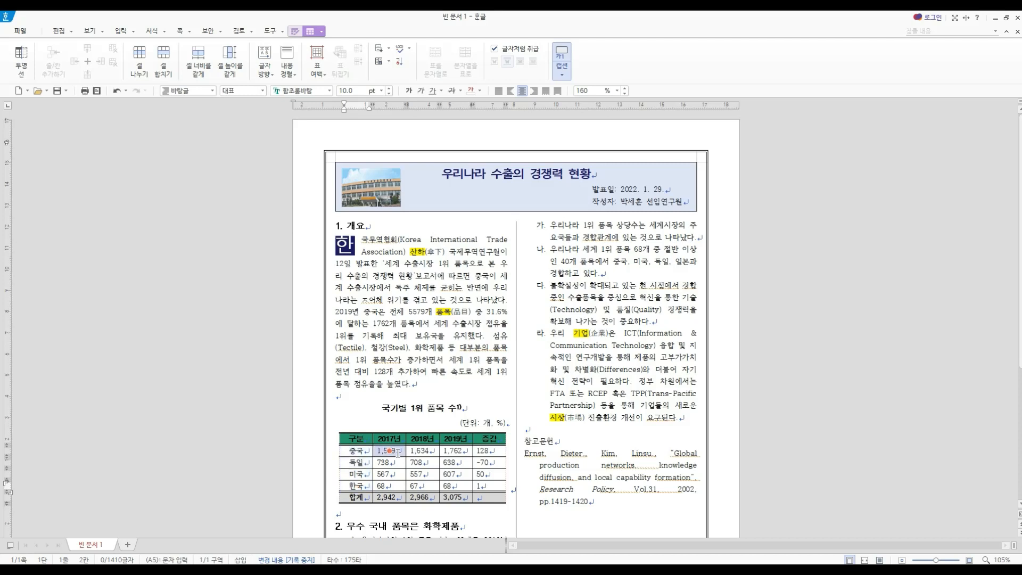
drag(398, 453, 488, 497)
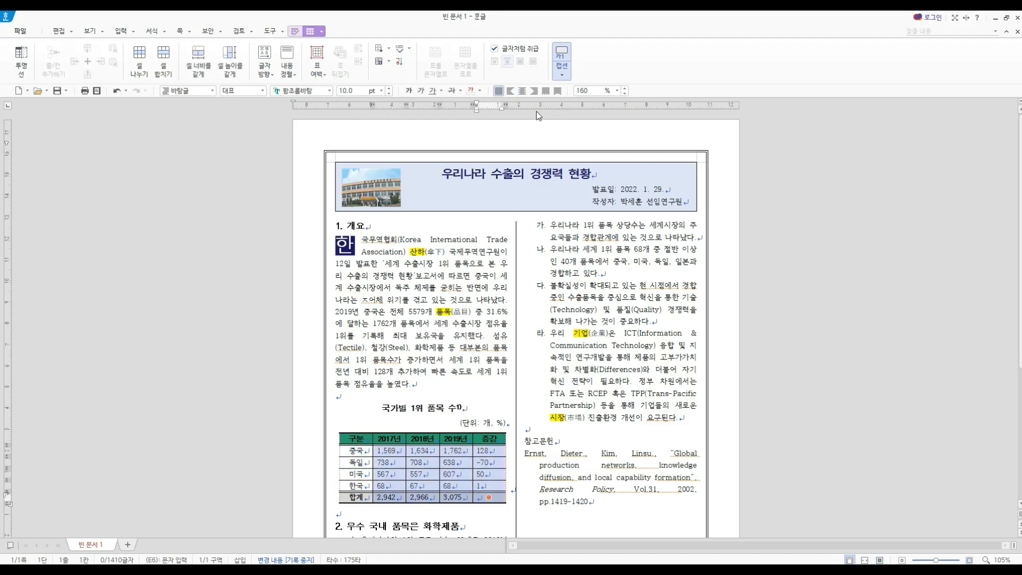
click(531, 91)
click(401, 513)
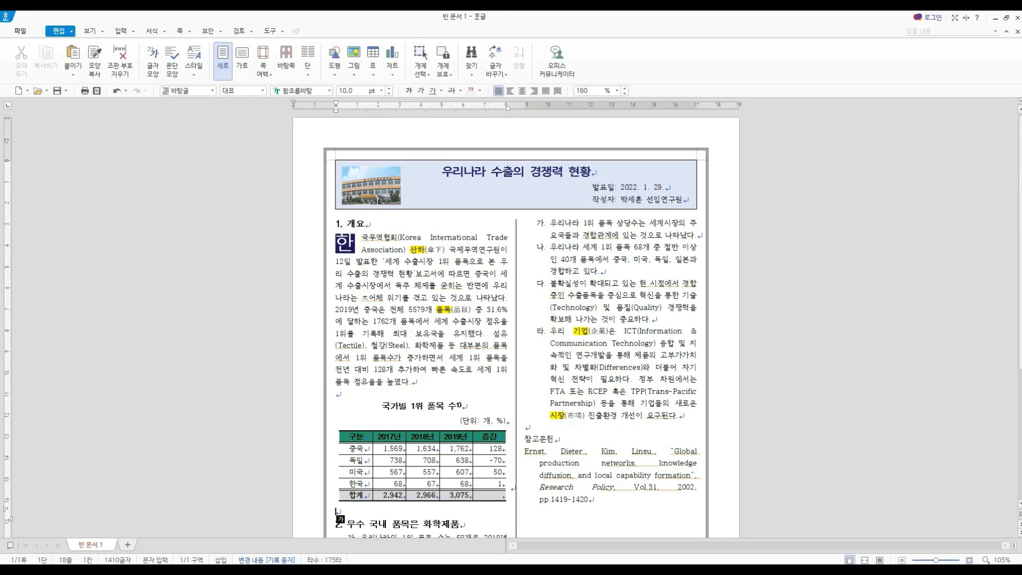
- Open the hyperlink settings for the text "UN Comtrade" in the footnote
scroll(468, 311, down, 5)
click(468, 311)
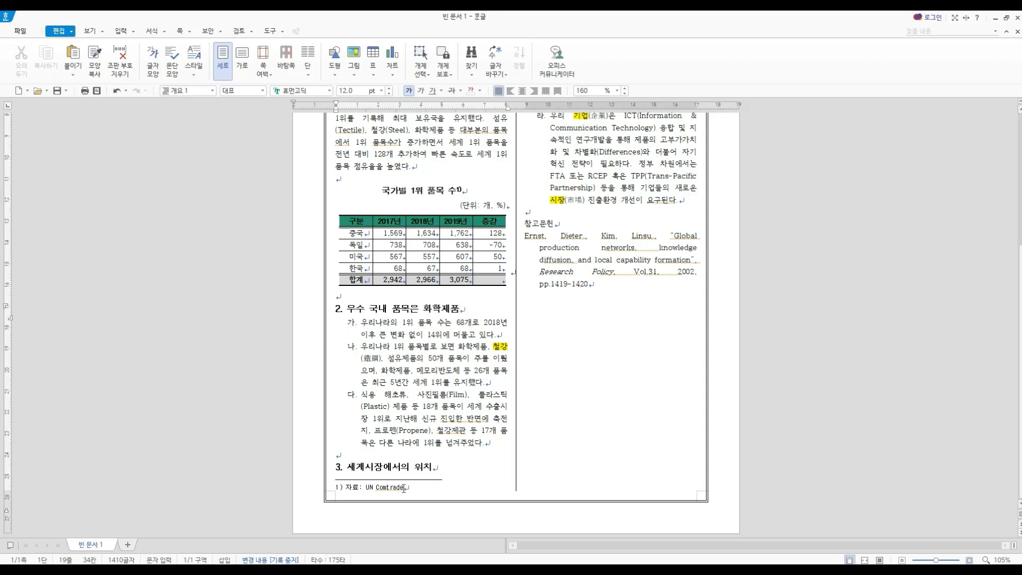
drag(403, 487, 366, 487)
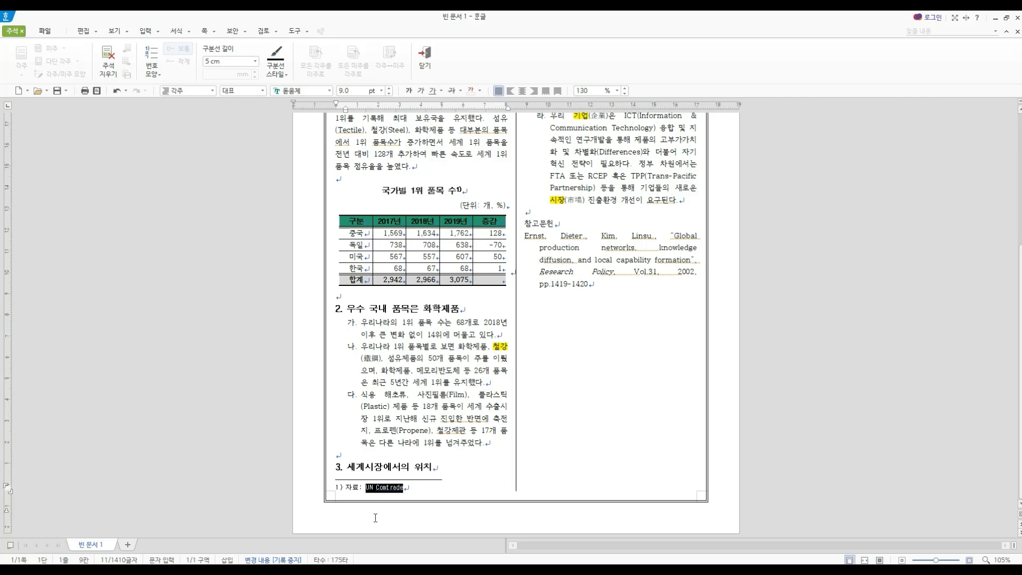
right_click(386, 487)
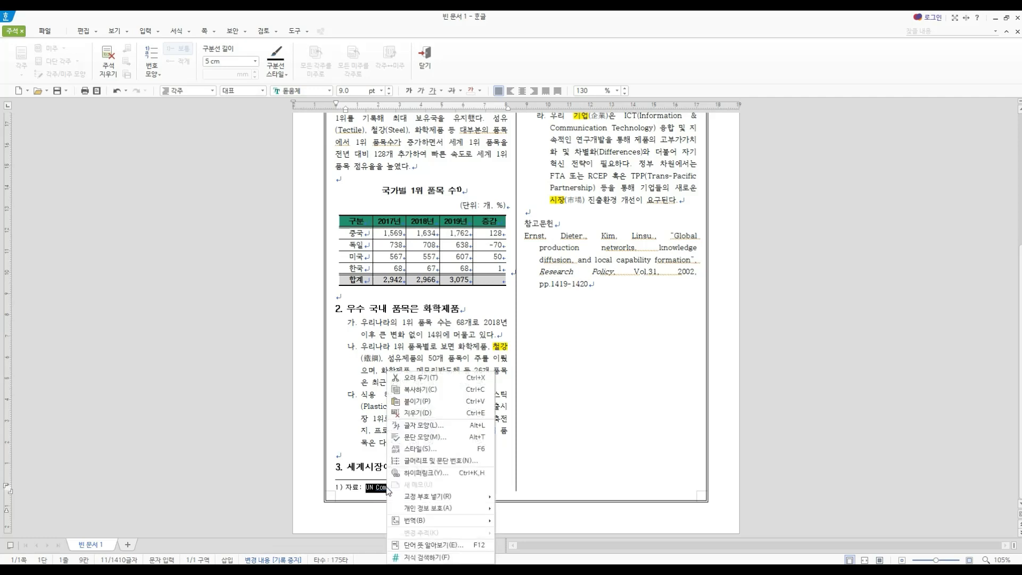
click(448, 473)
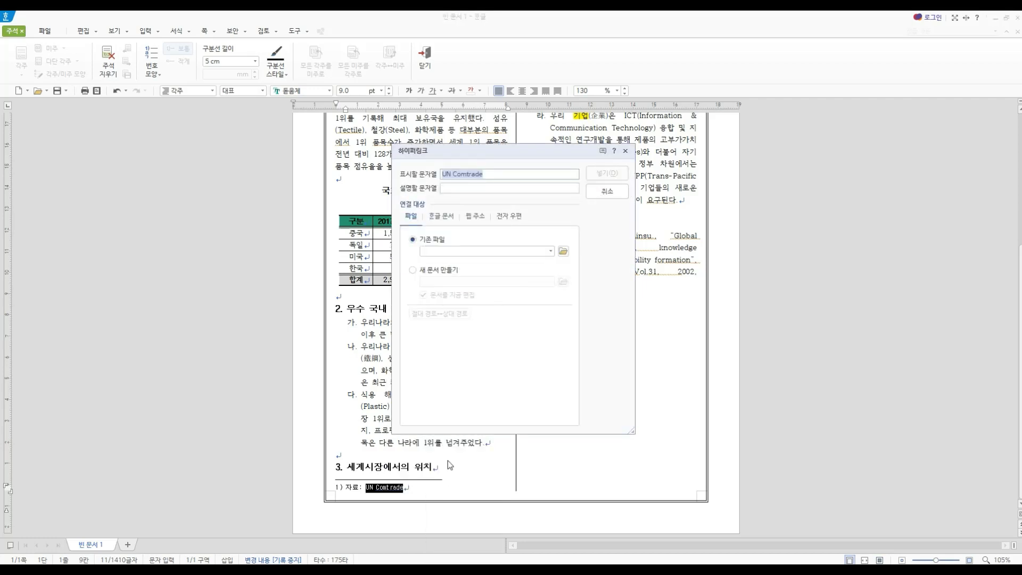
click(472, 217)
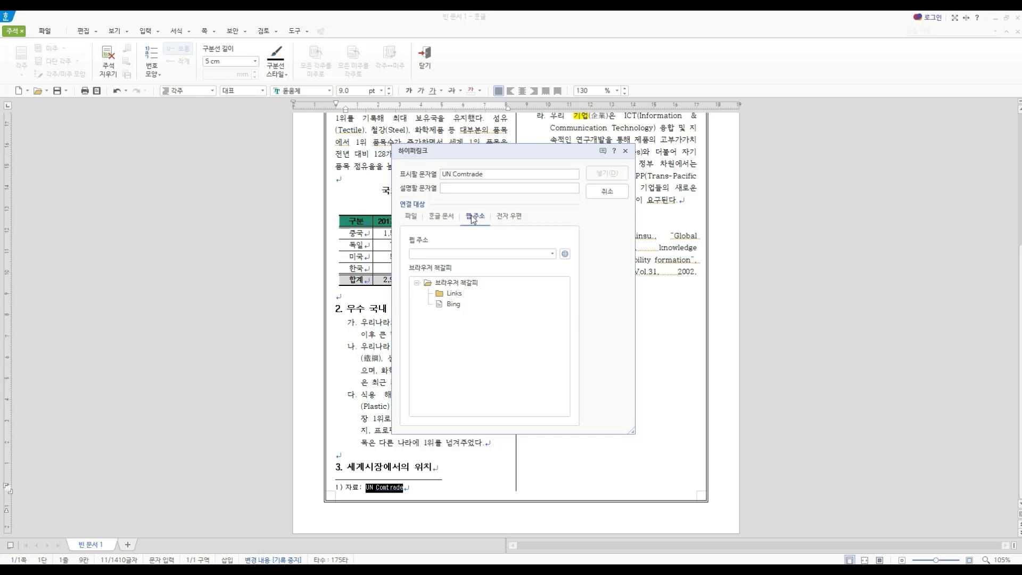
click(440, 255)
text(h)
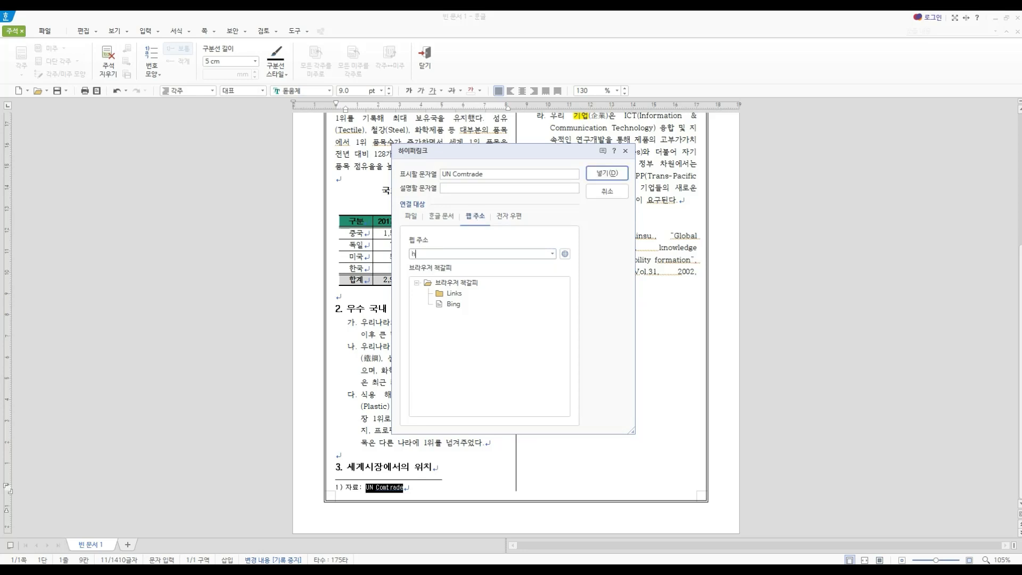
text(ttps:/)
key(BackSpace)
key(BackSpace)
text(://comtrade.un.org)
click(596, 172)
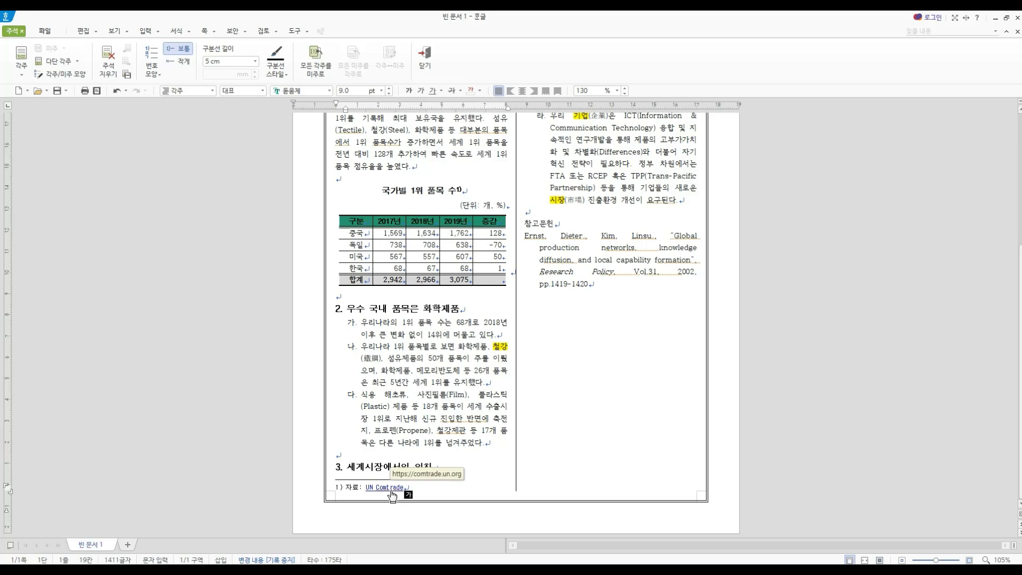
click(497, 446)
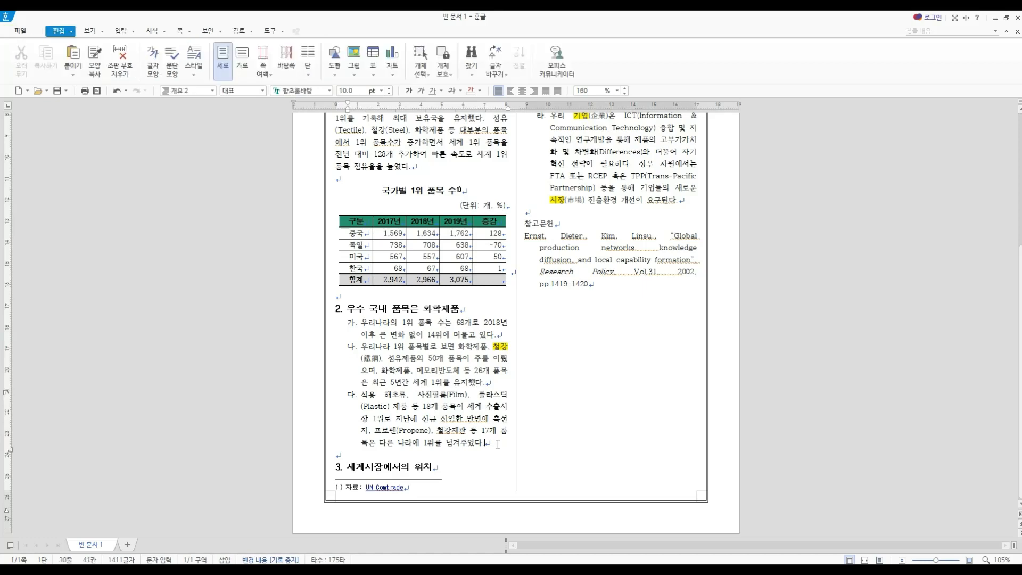
- Insert a plain 2D clustered column chart from the table's header row through the 한국 row, covering all columns
click(455, 224)
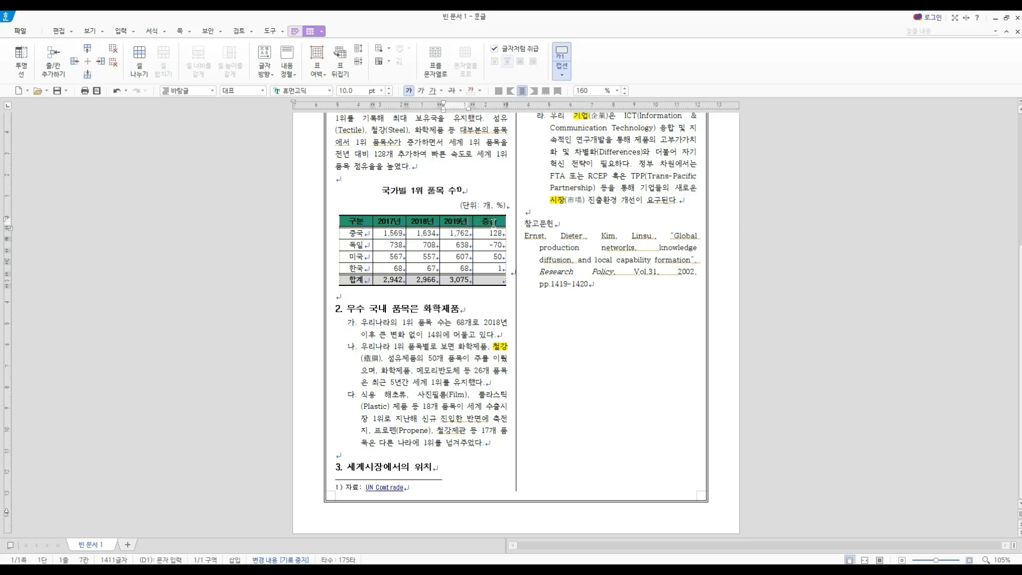
click(494, 223)
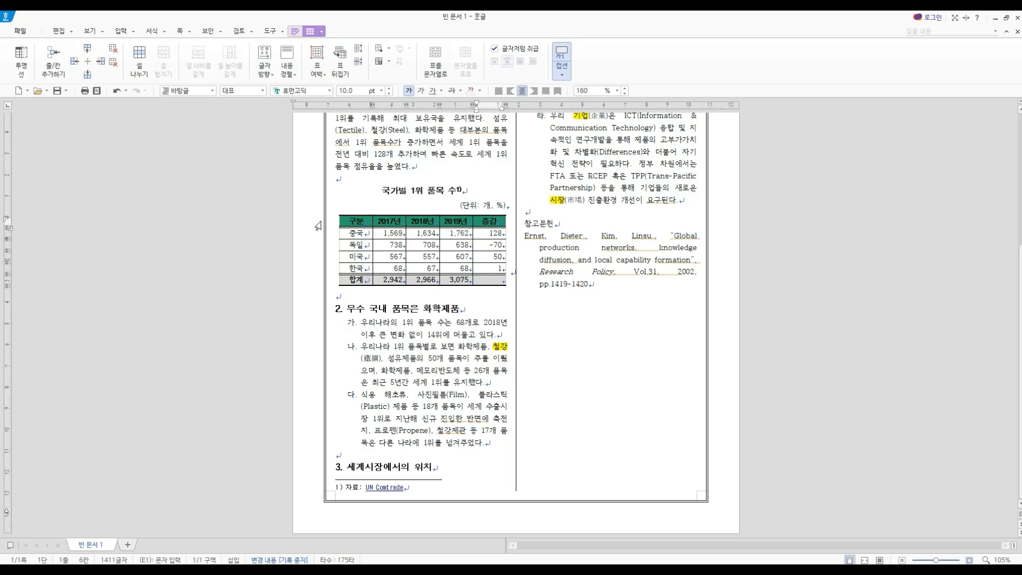
drag(351, 233, 498, 268)
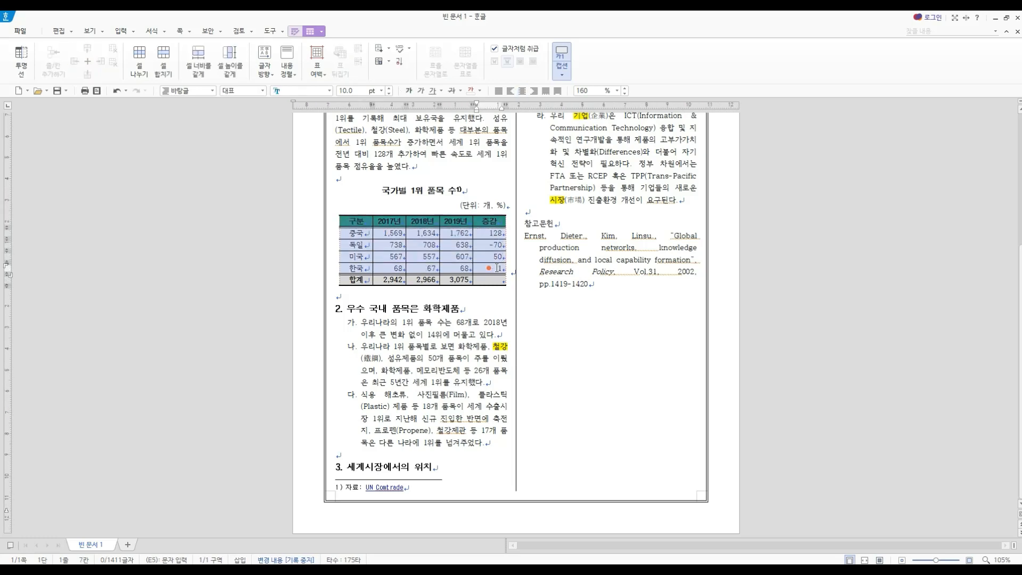
right_click(498, 268)
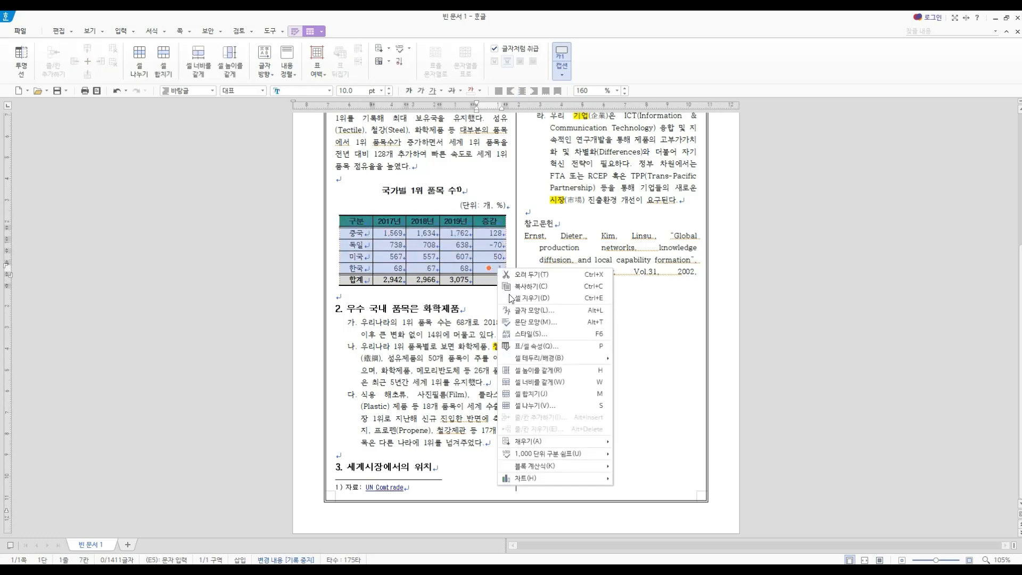
mouse_move(556, 483)
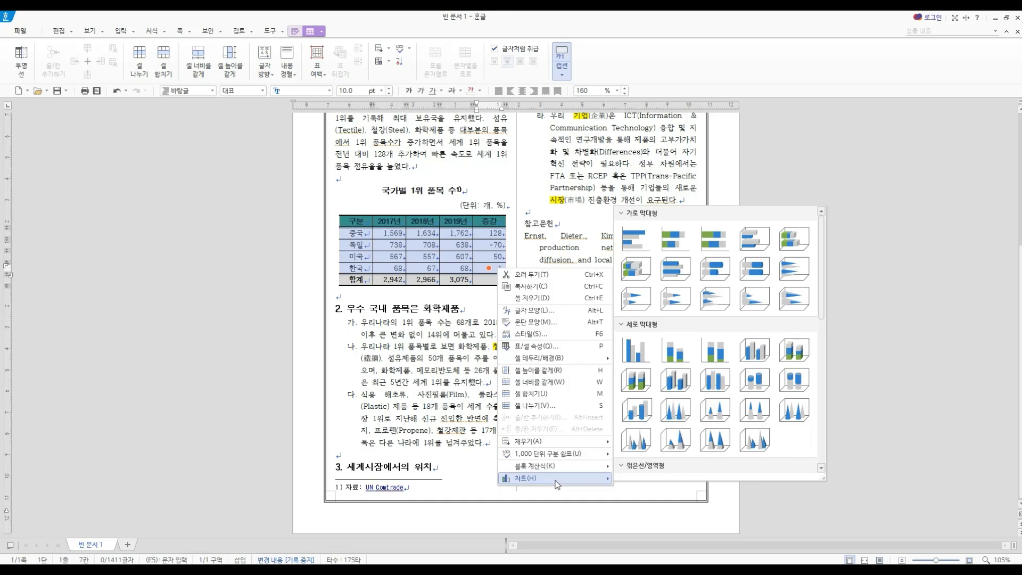
click(630, 353)
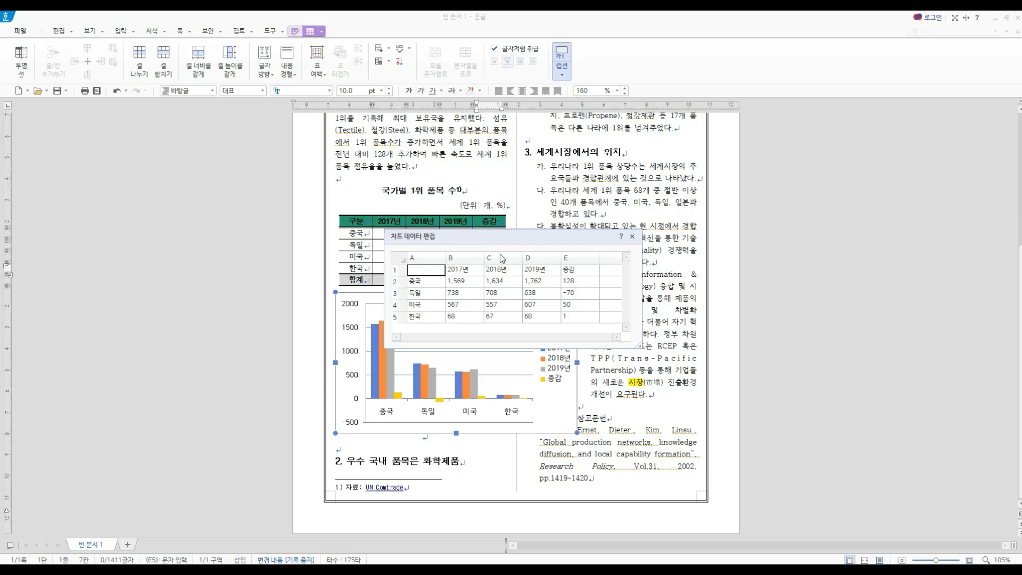
- Delete the 2017년 and 2018년 columns from the chart data and close the data editor
drag(503, 237, 711, 304)
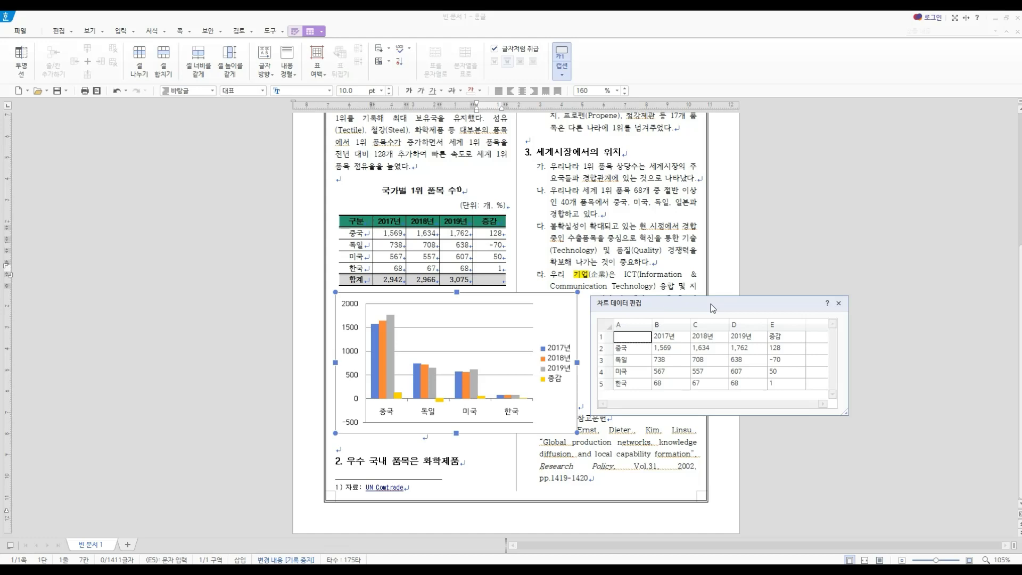
click(681, 326)
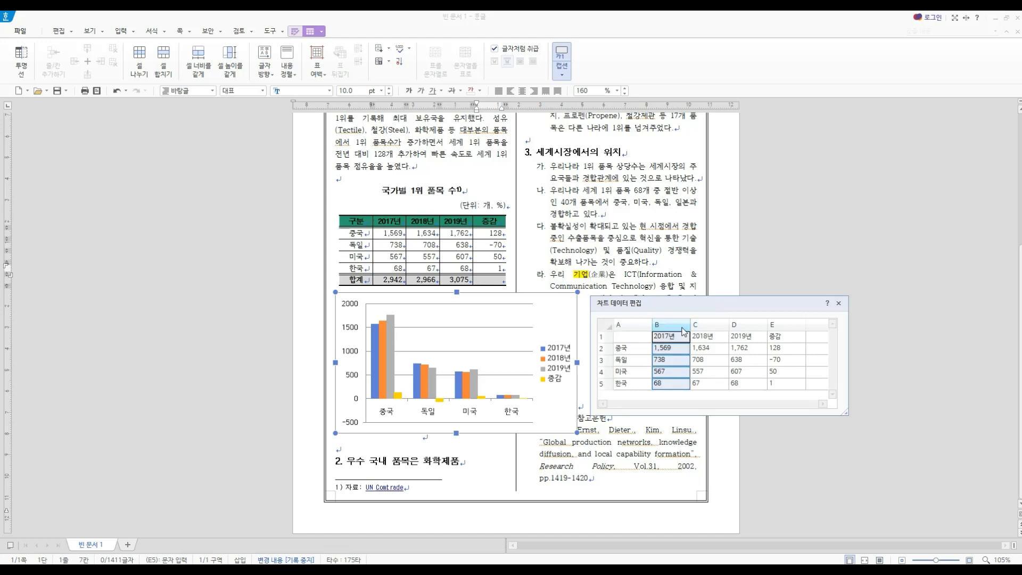
right_click(681, 325)
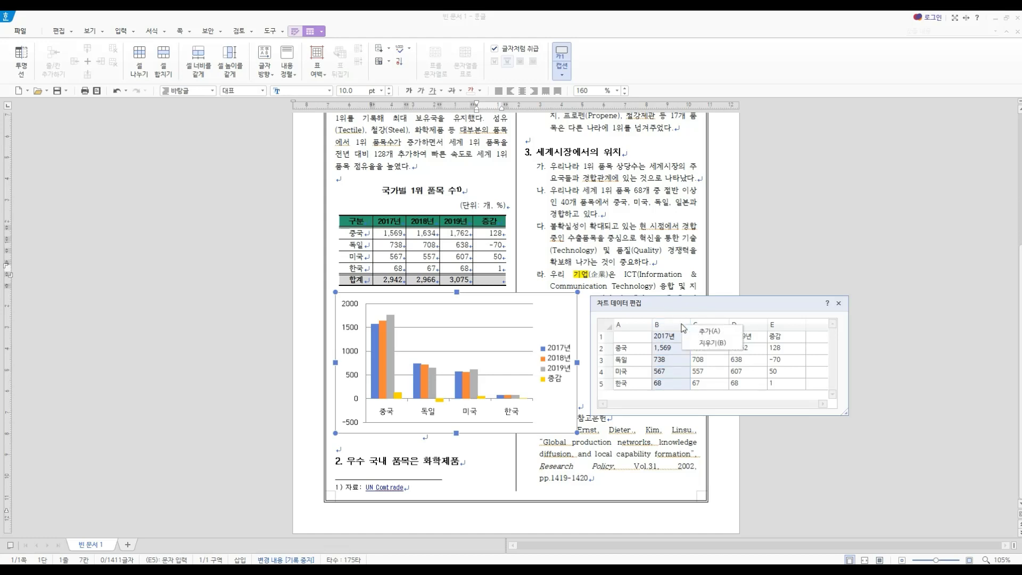
click(708, 342)
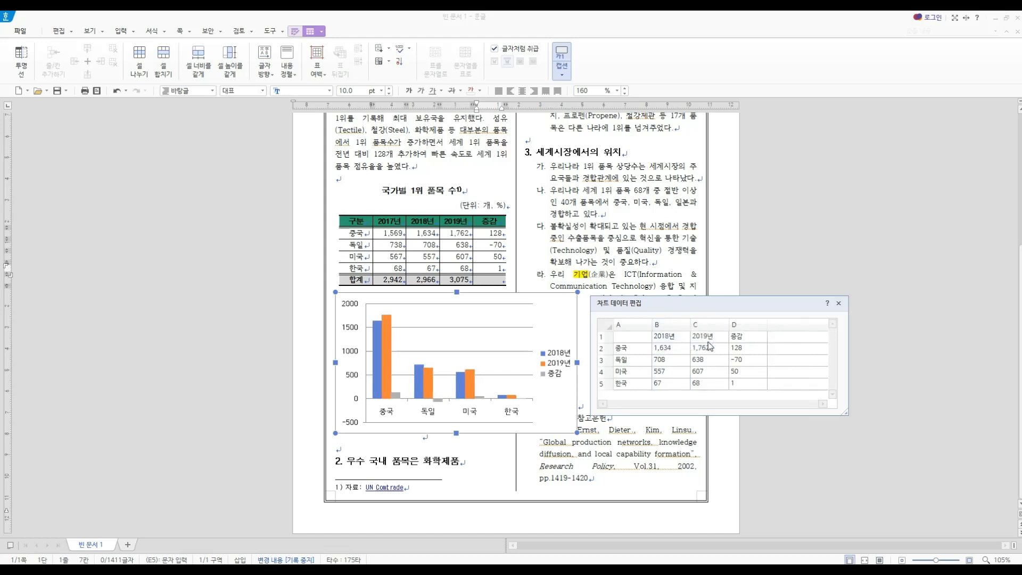
click(680, 326)
right_click(680, 326)
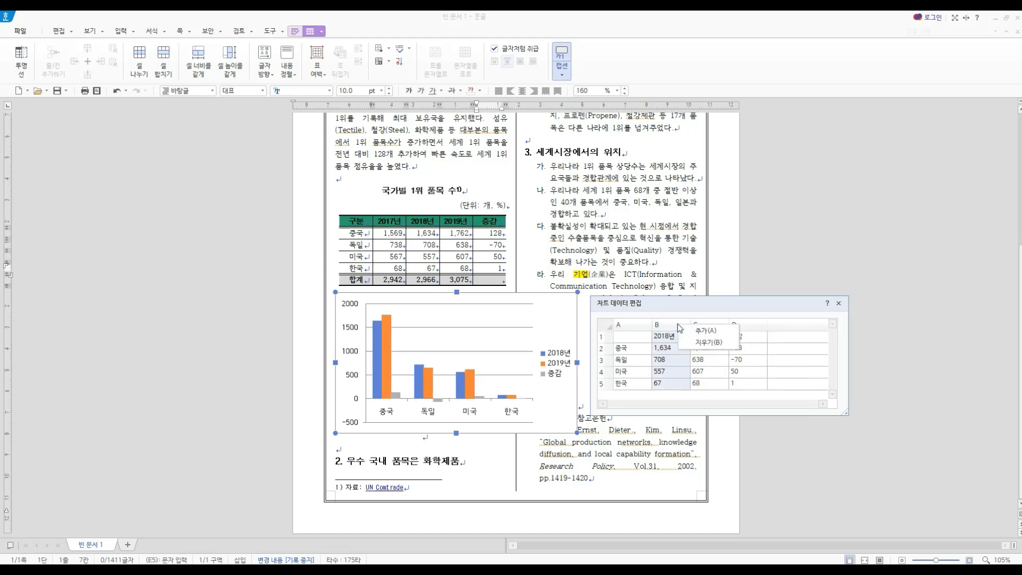
click(706, 345)
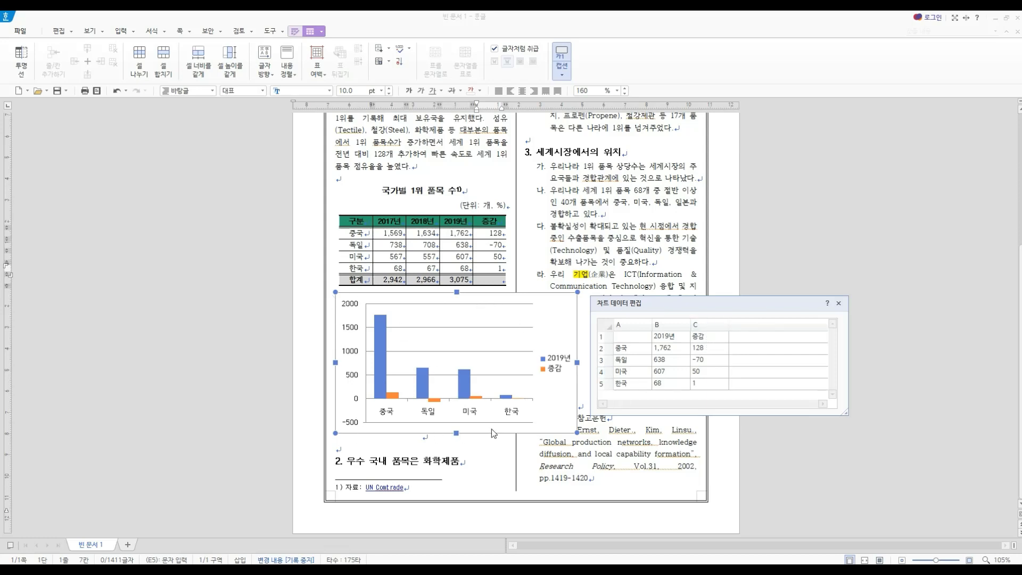
click(839, 303)
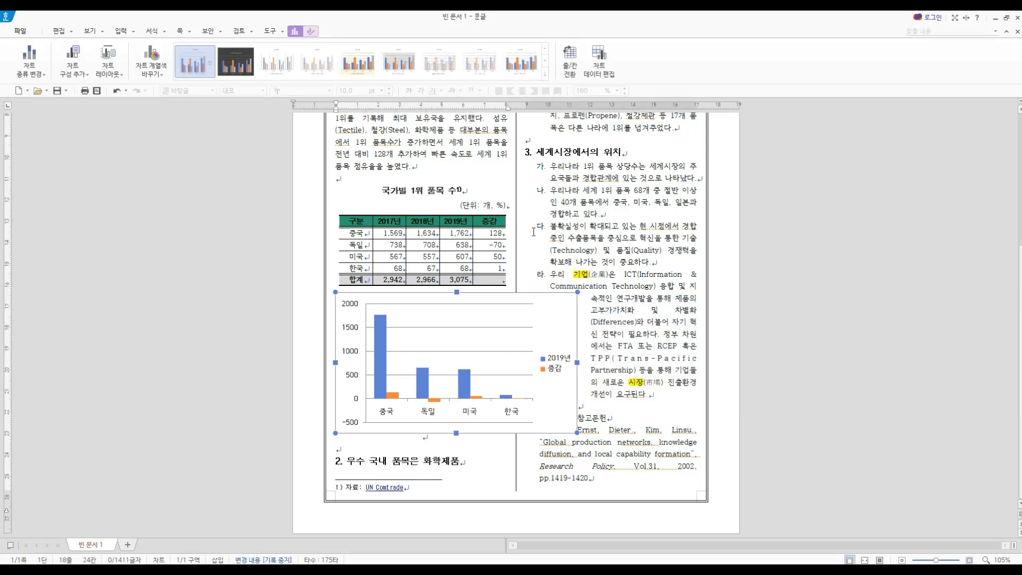
- Set the chart's width to 80 mm and height to 70 mm in its object properties and lock its size
double_click(559, 300)
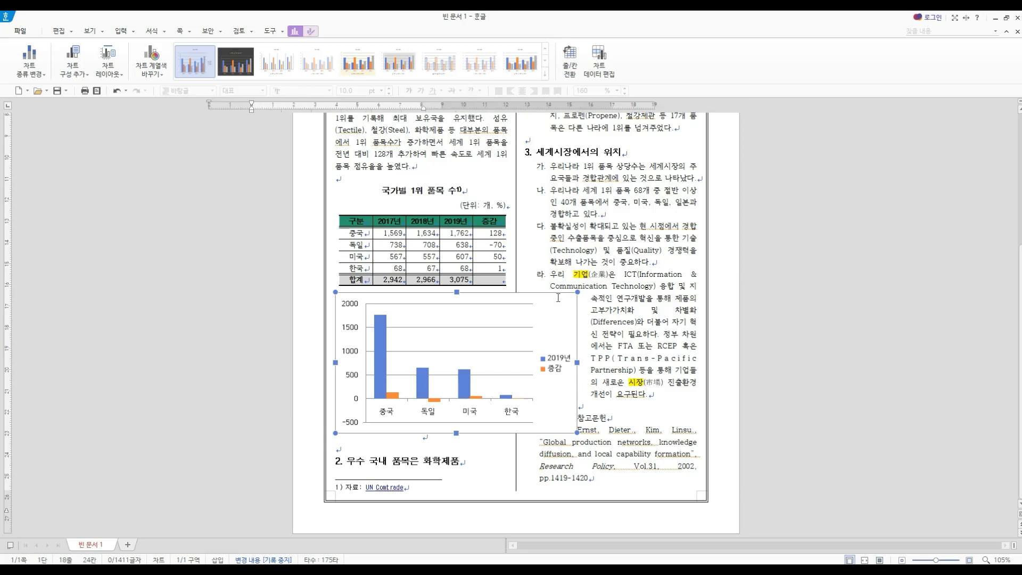
right_click(476, 308)
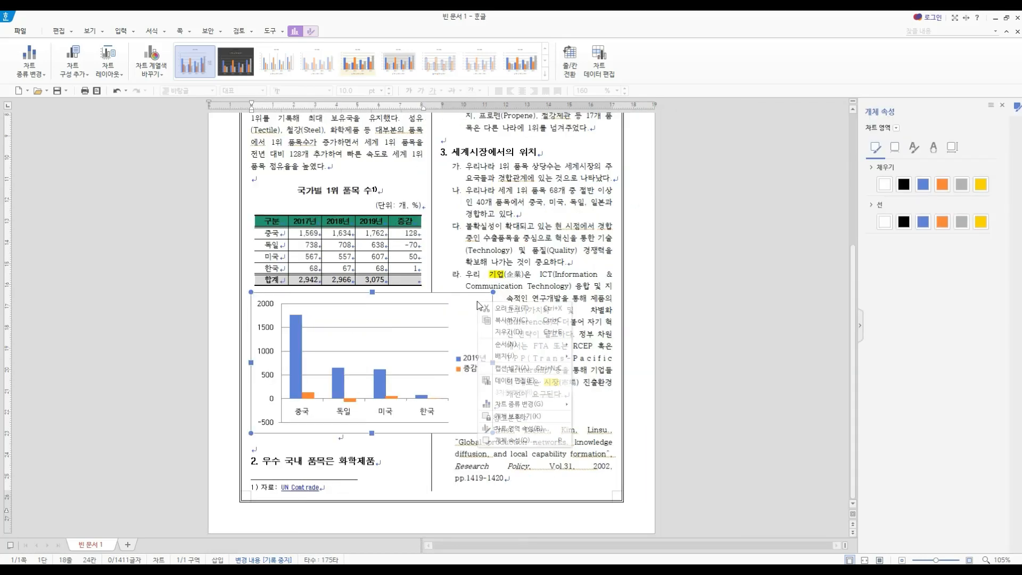
click(514, 442)
drag(513, 127, 665, 183)
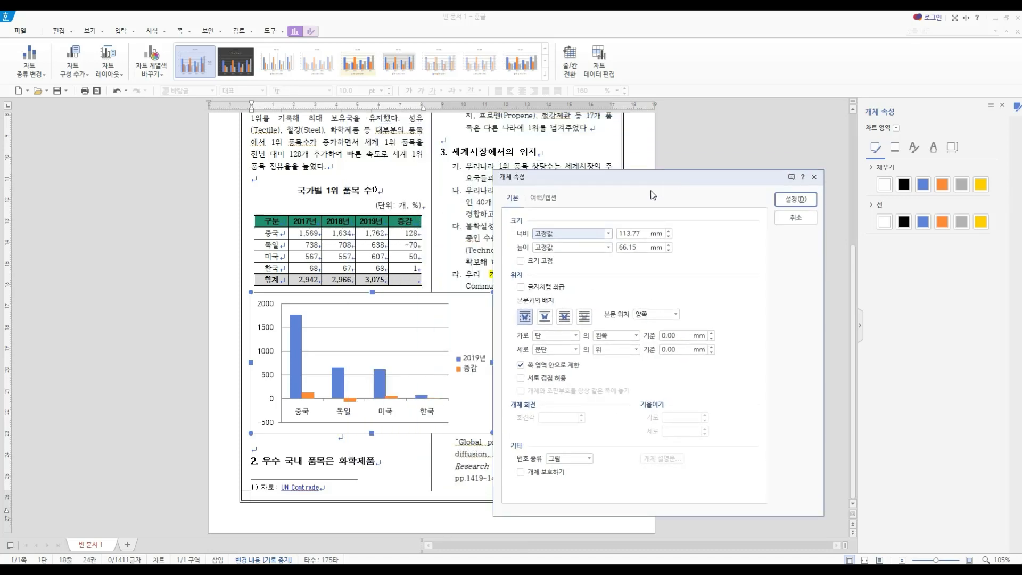
click(636, 233)
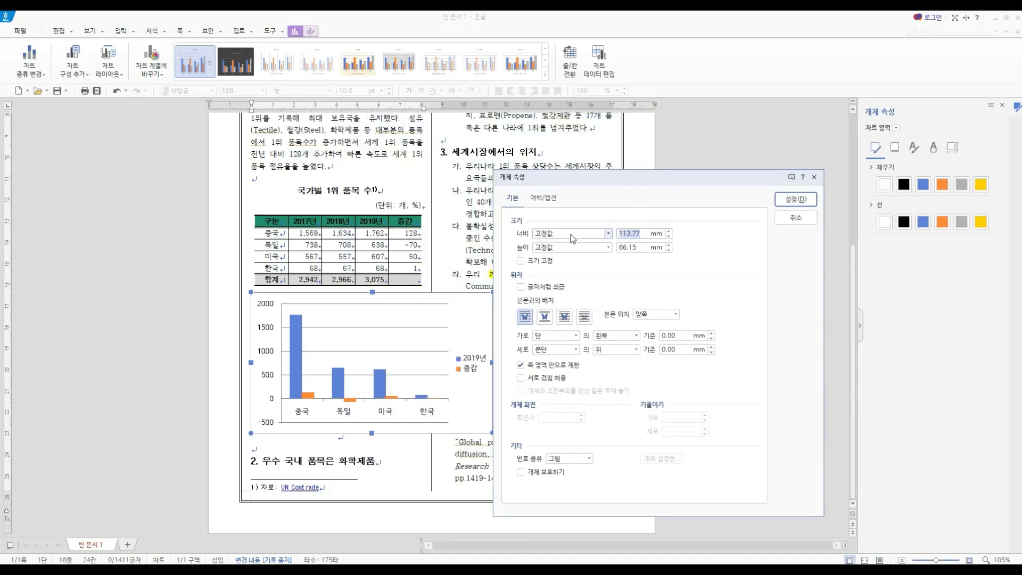
text(80)
key(Tab)
text(70)
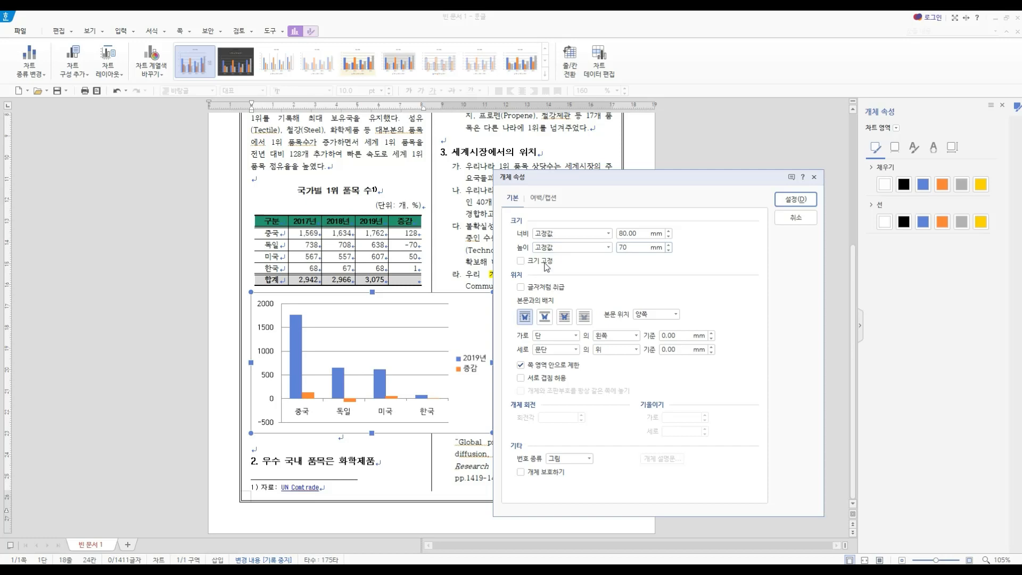
click(544, 262)
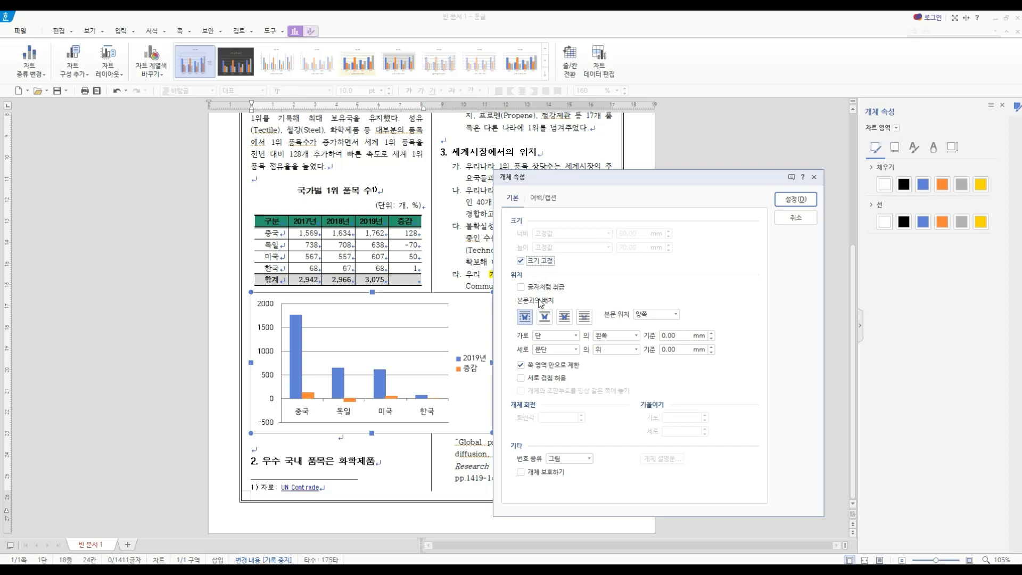
- Make the chart take up its own space (자리 차지) in the text and align it horizontally to the column's center (가운데)
click(545, 319)
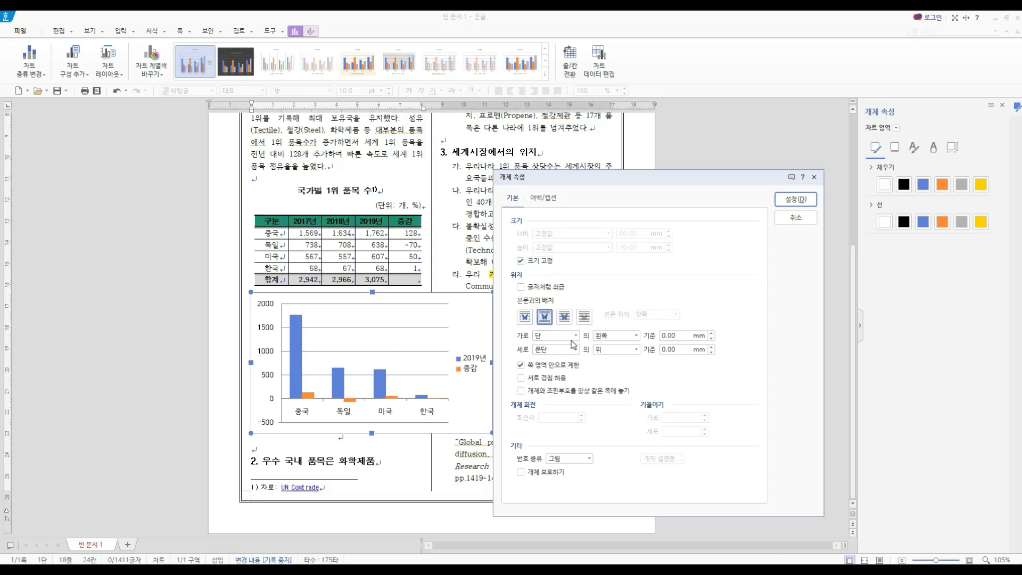
click(625, 335)
click(620, 355)
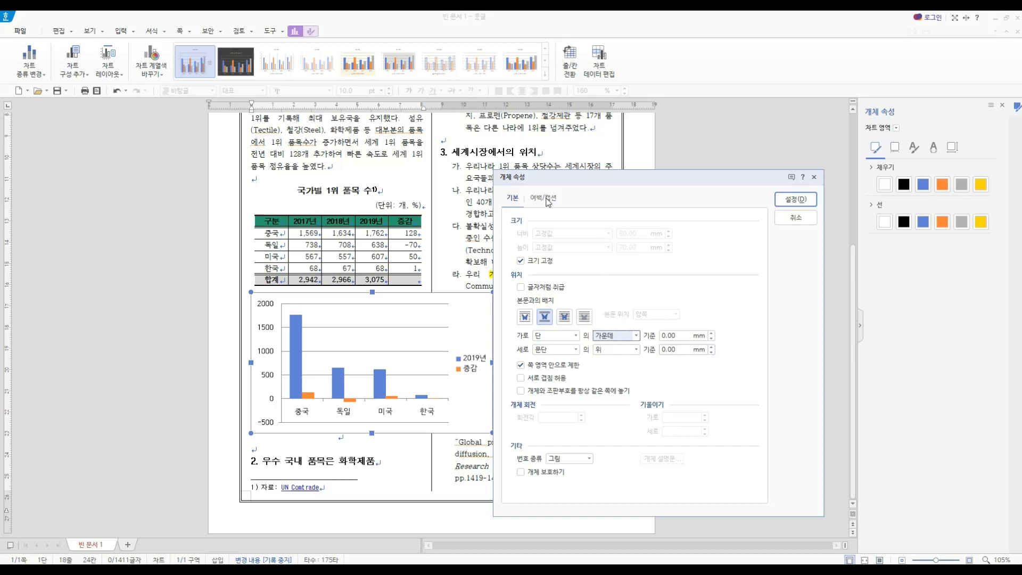
- Set the chart's outer margins to 5 mm above and 7 mm below, and apply the object properties
click(546, 198)
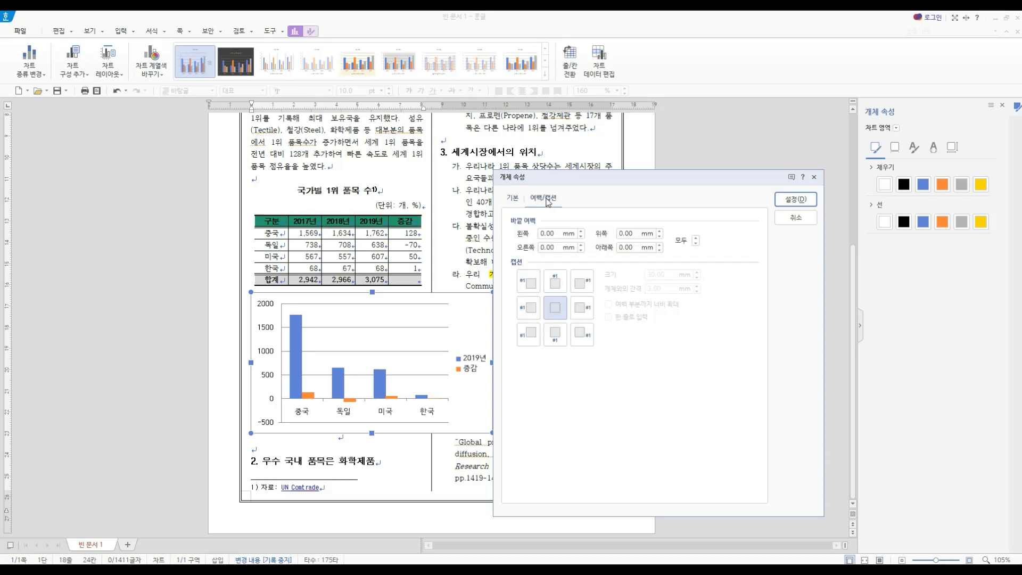
drag(636, 234, 600, 247)
text(5)
text(7)
click(801, 201)
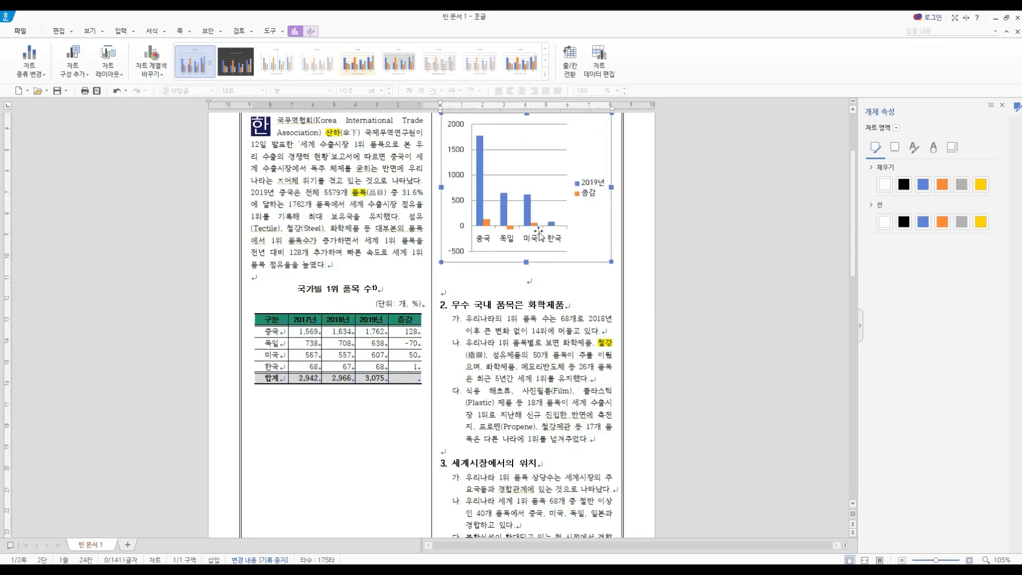
- Add a chart title above the plot area
scroll(539, 244, up, 2)
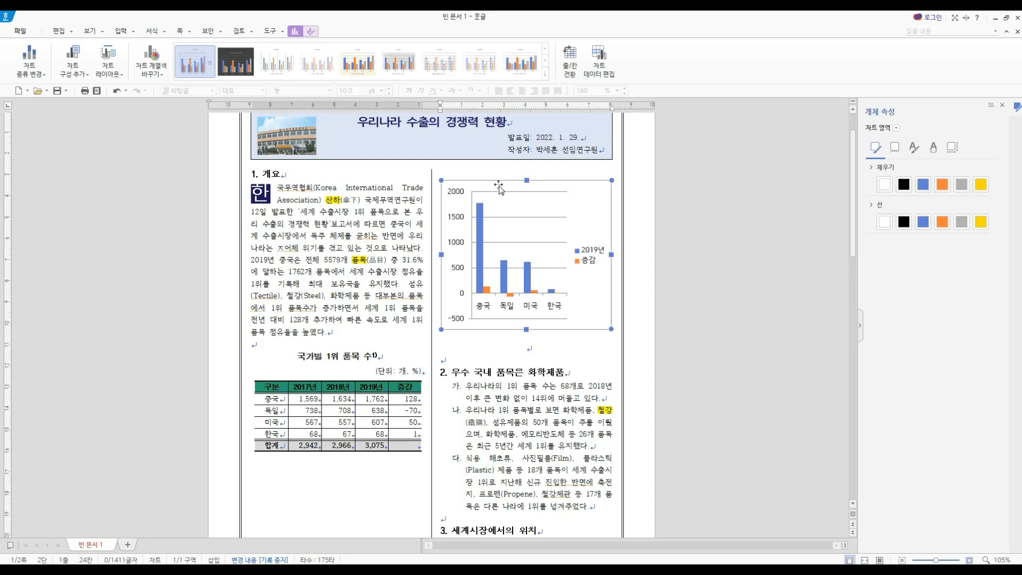
click(78, 74)
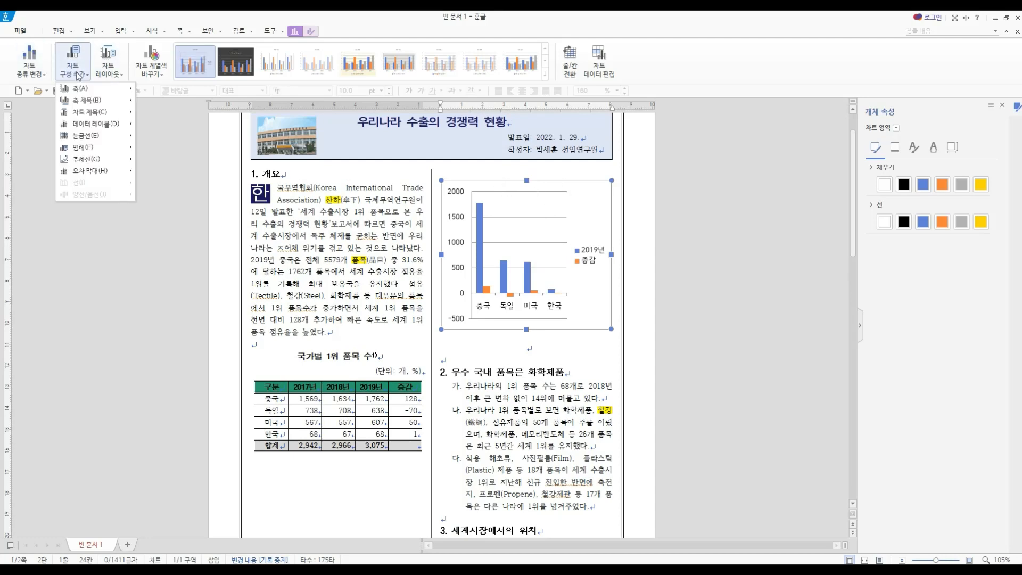
mouse_move(93, 114)
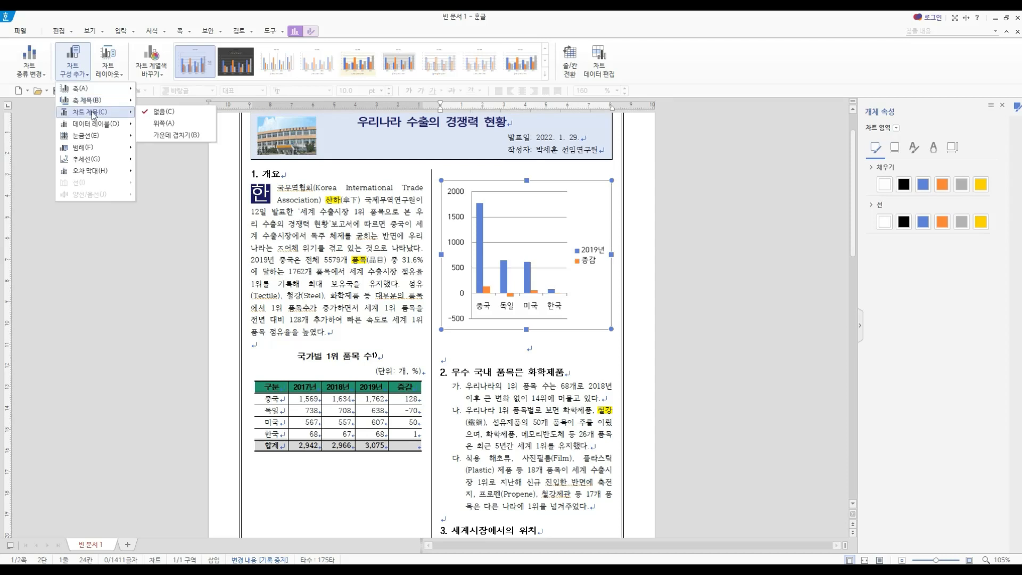
click(206, 124)
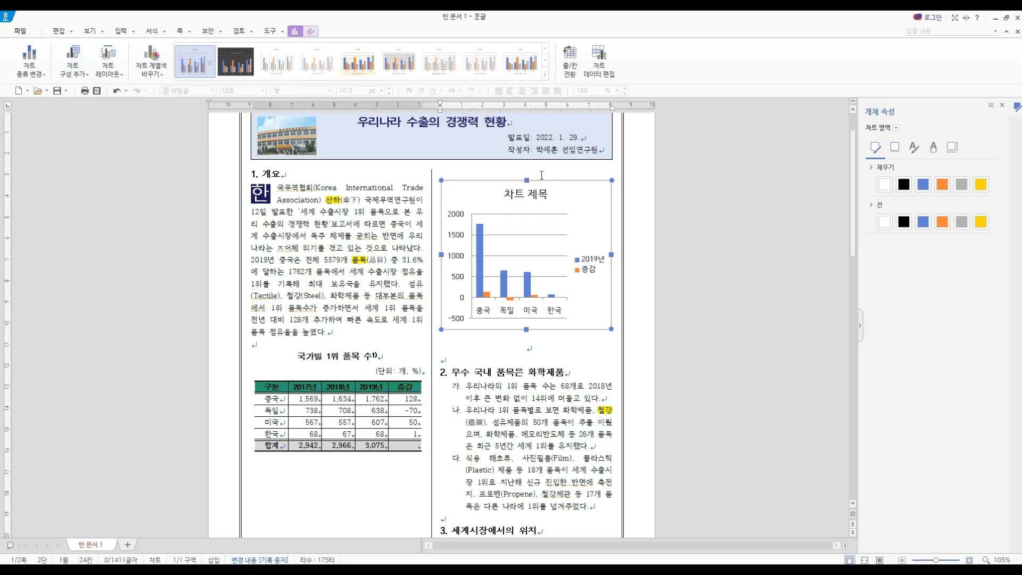
- Change the chart title text to "국가별 1위 품목 수"
click(539, 201)
right_click(537, 197)
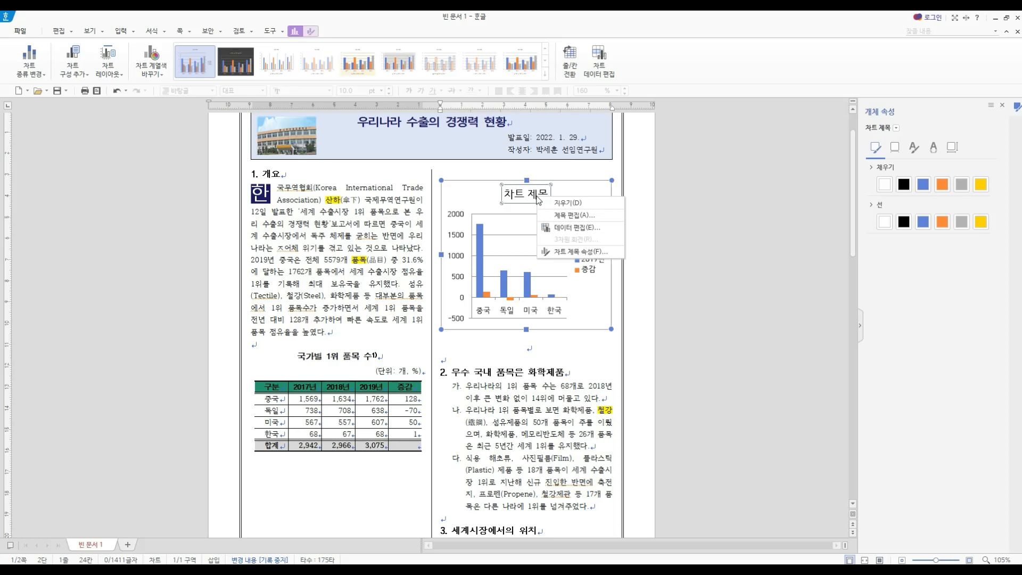
click(566, 216)
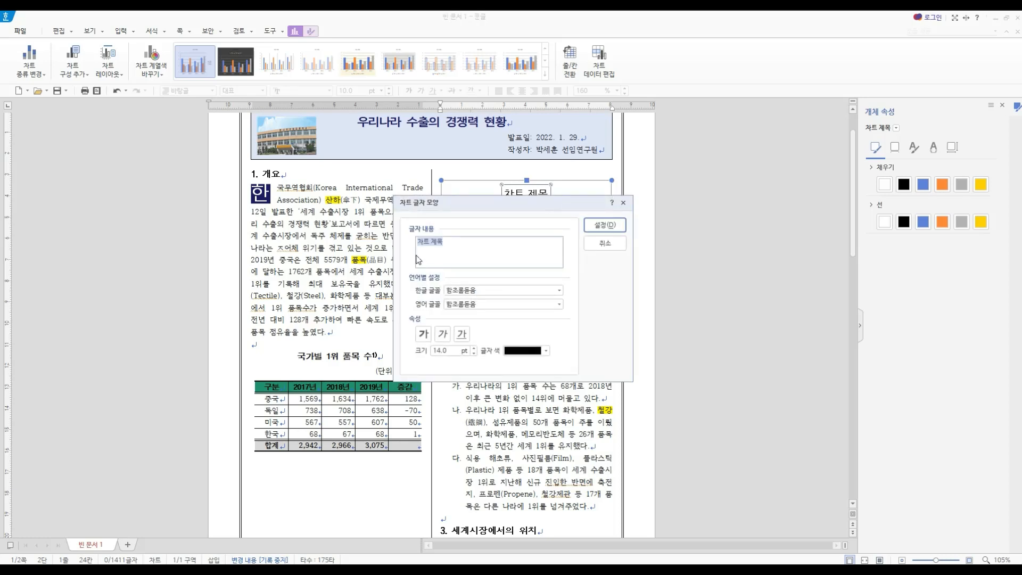
text(국가별 1위 품목수)
key(BackSpace)
text(수)
click(604, 225)
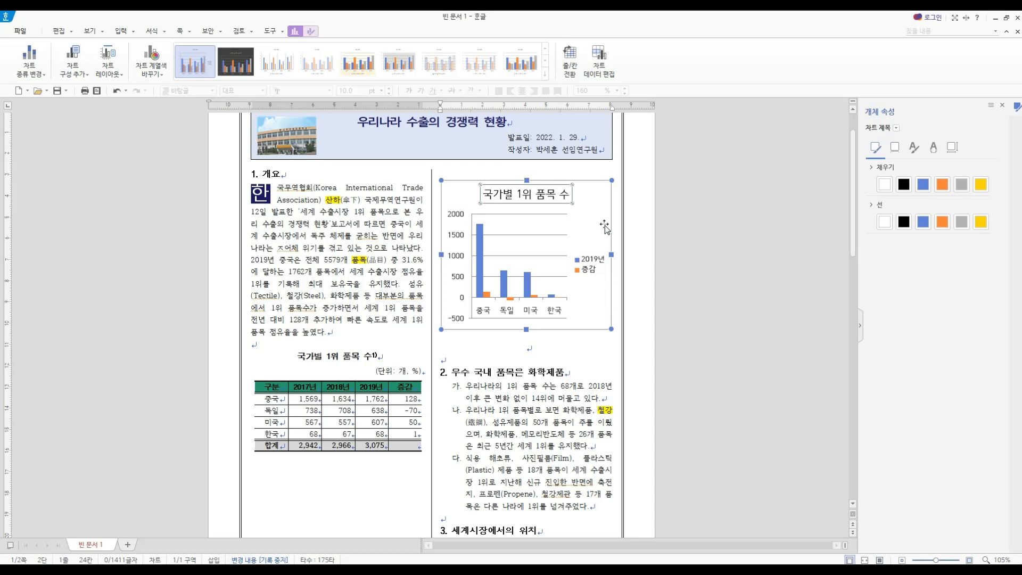
- Set the font size of the chart's value axis labels to 9 pt
click(459, 218)
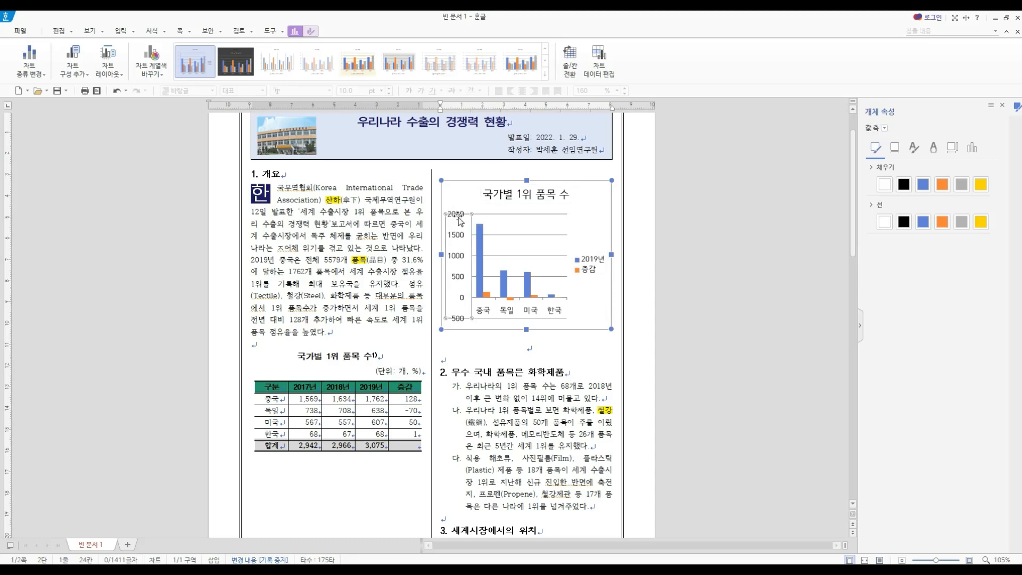
right_click(459, 220)
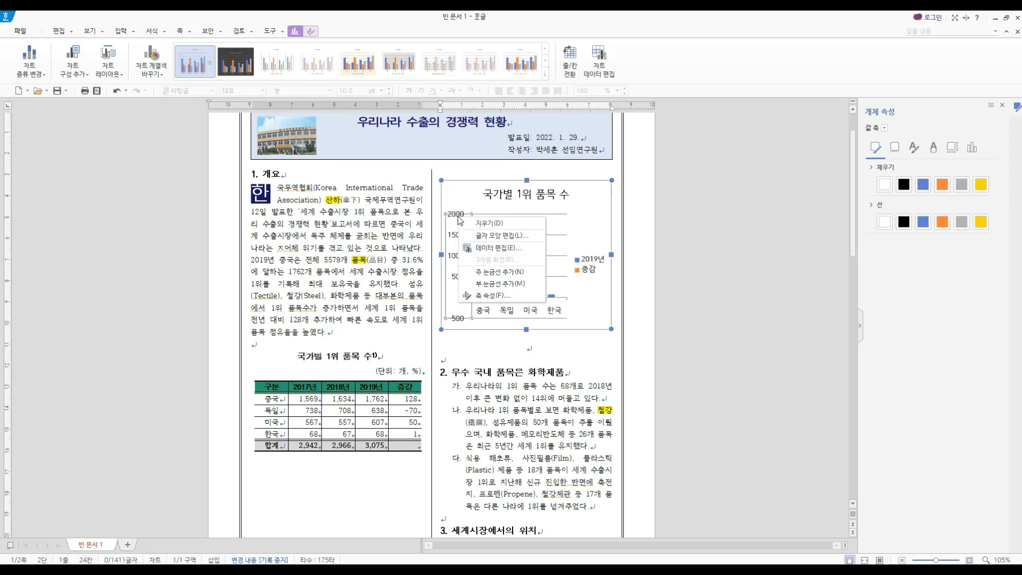
click(494, 236)
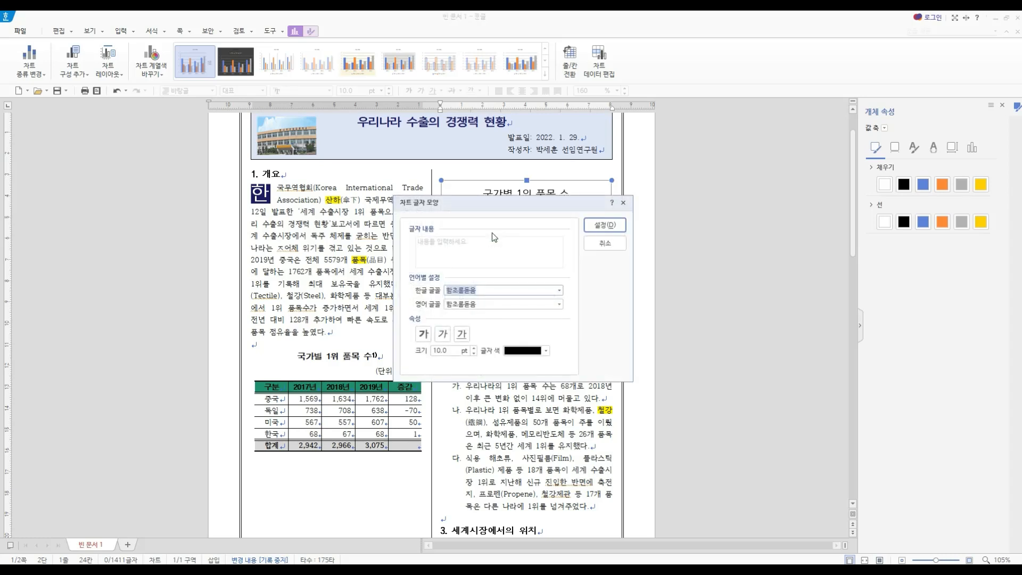
click(473, 353)
click(605, 225)
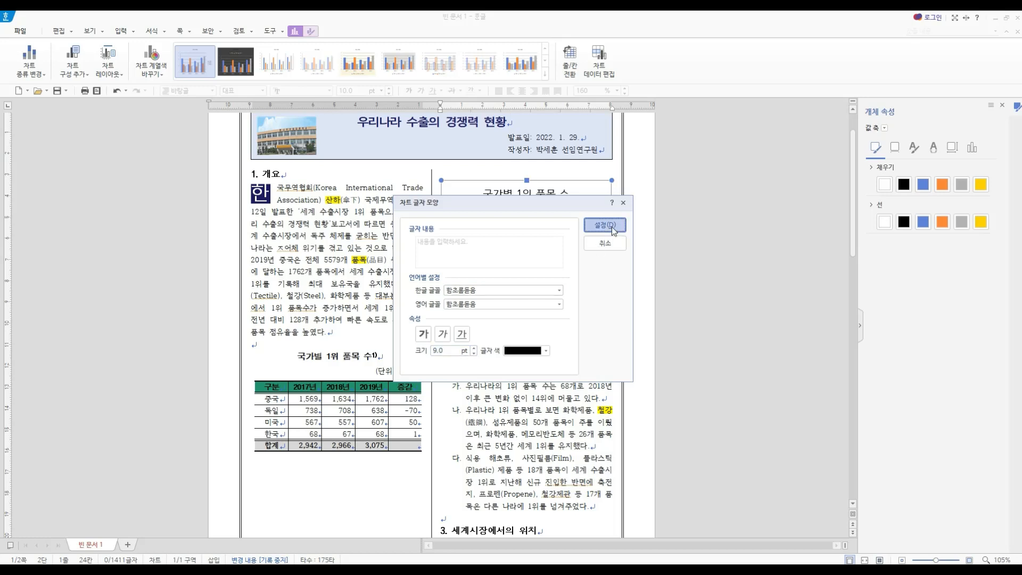
- Set the font size of the chart's category axis labels to 9 pt
click(542, 312)
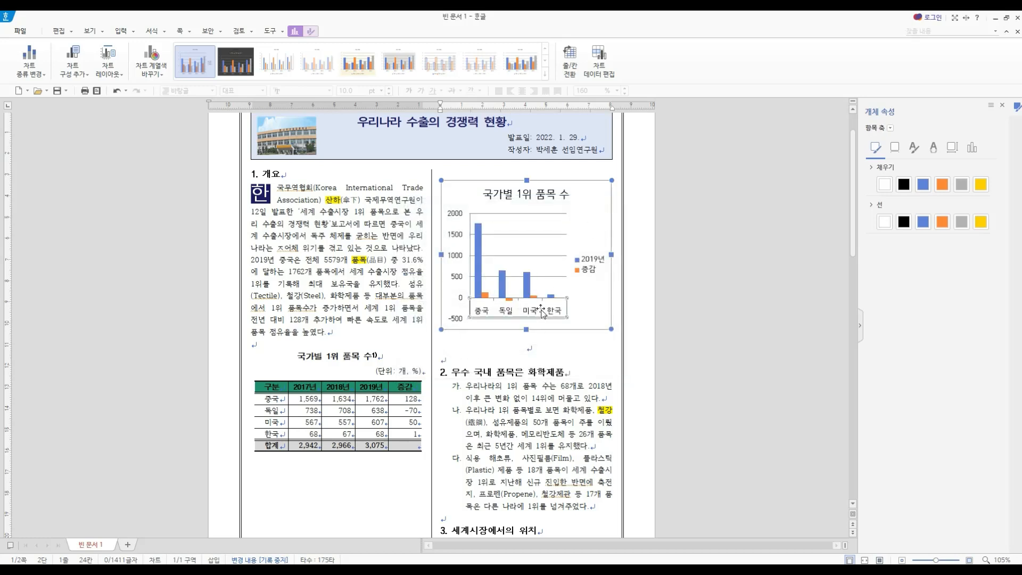
right_click(542, 313)
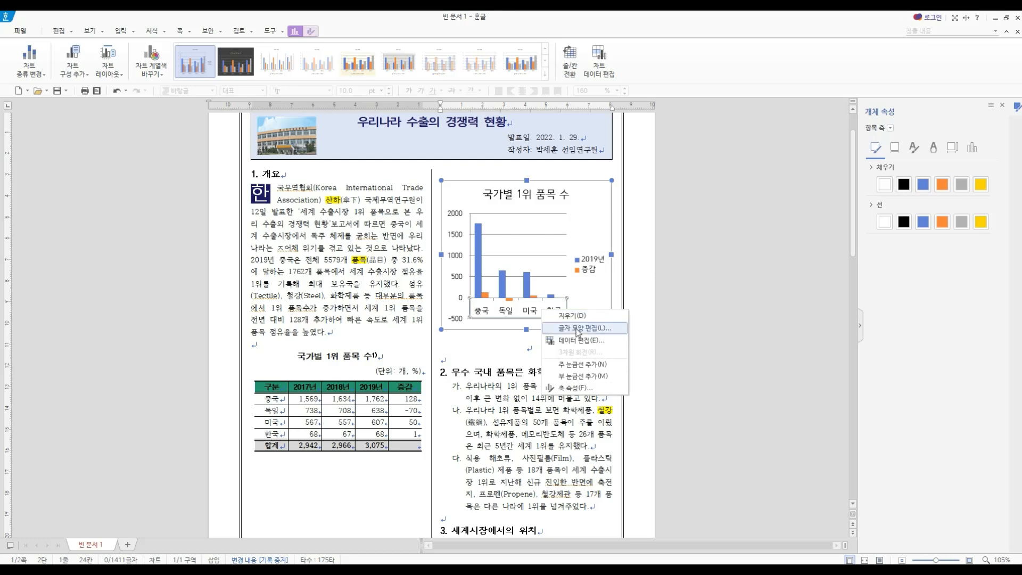
click(561, 327)
click(474, 353)
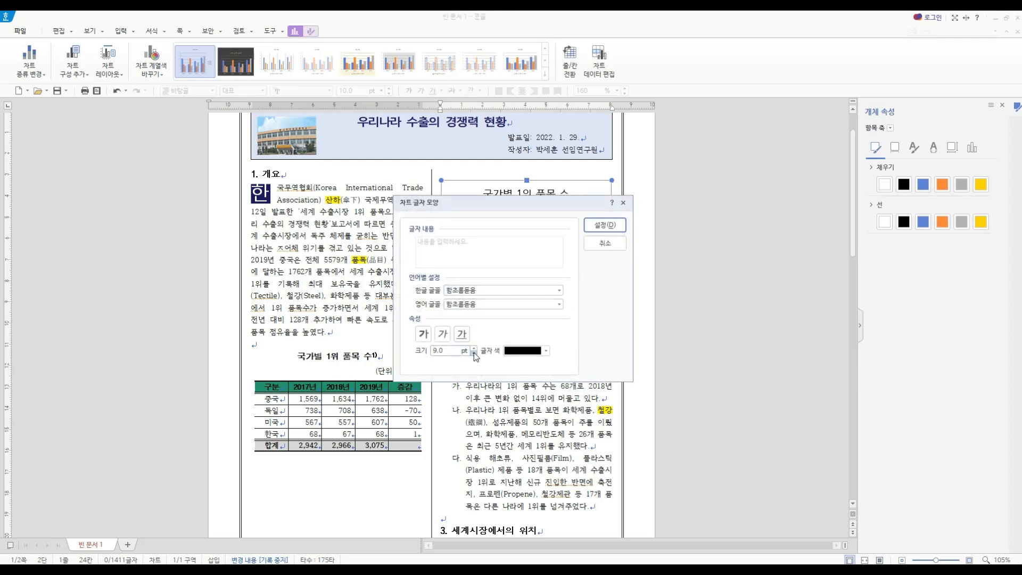
click(617, 228)
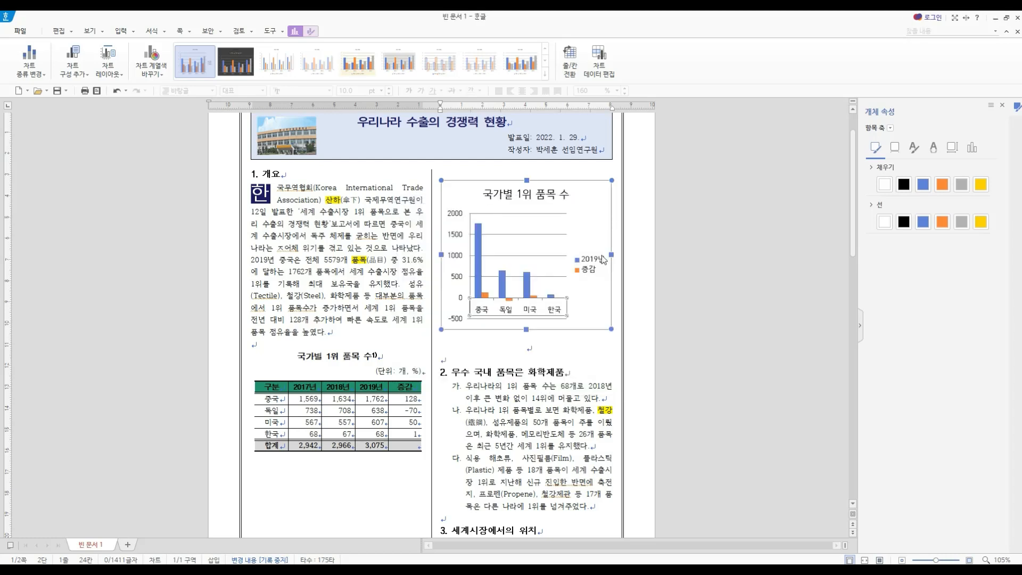
- Set the font size of the chart legend to 9 pt
click(596, 263)
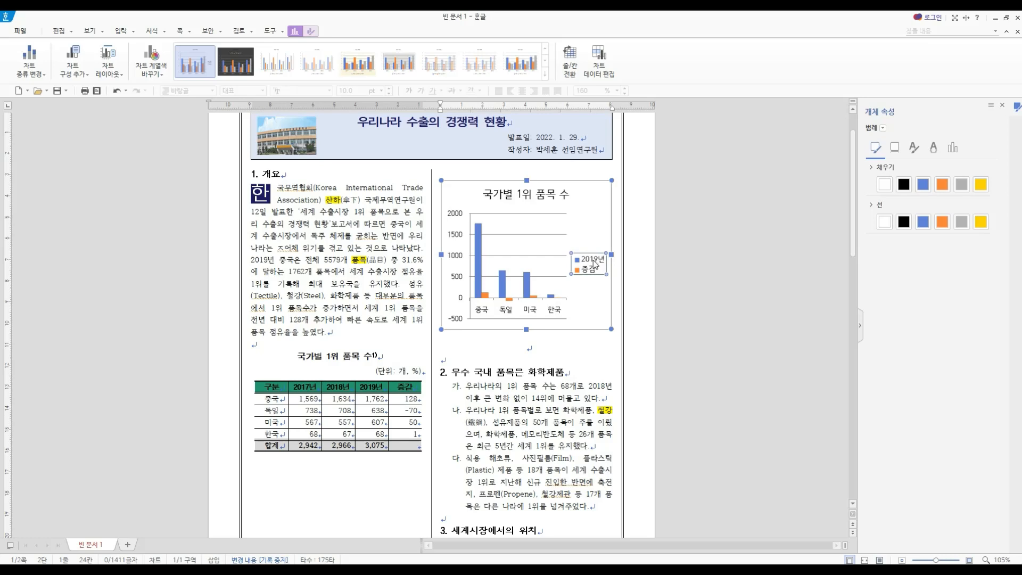
right_click(595, 262)
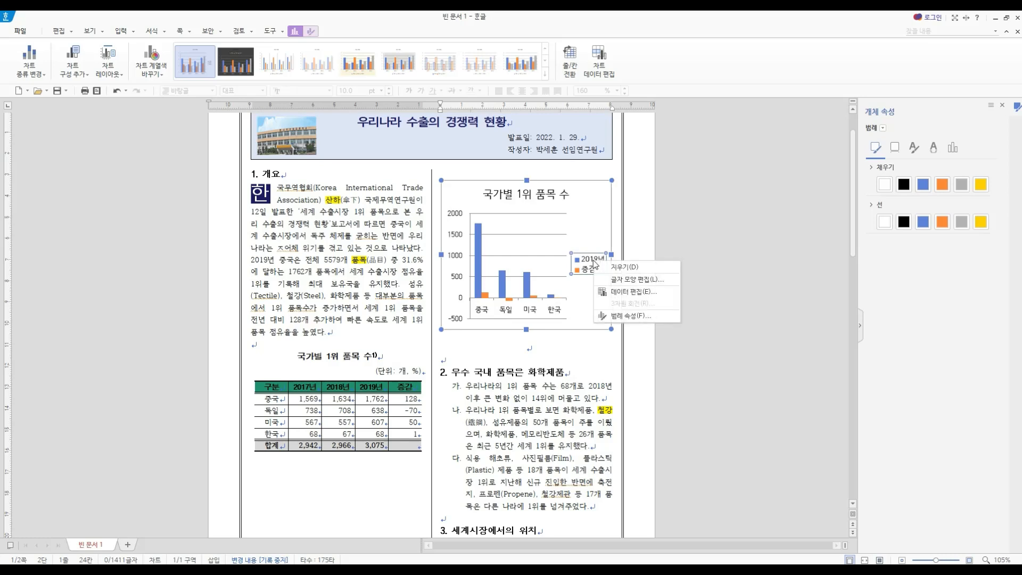
click(629, 278)
click(473, 353)
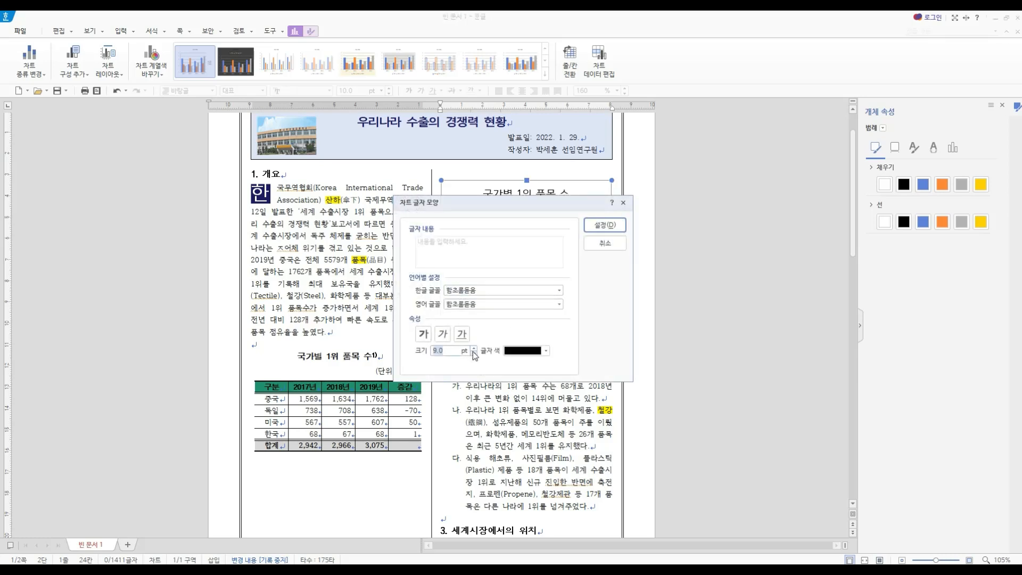
click(605, 225)
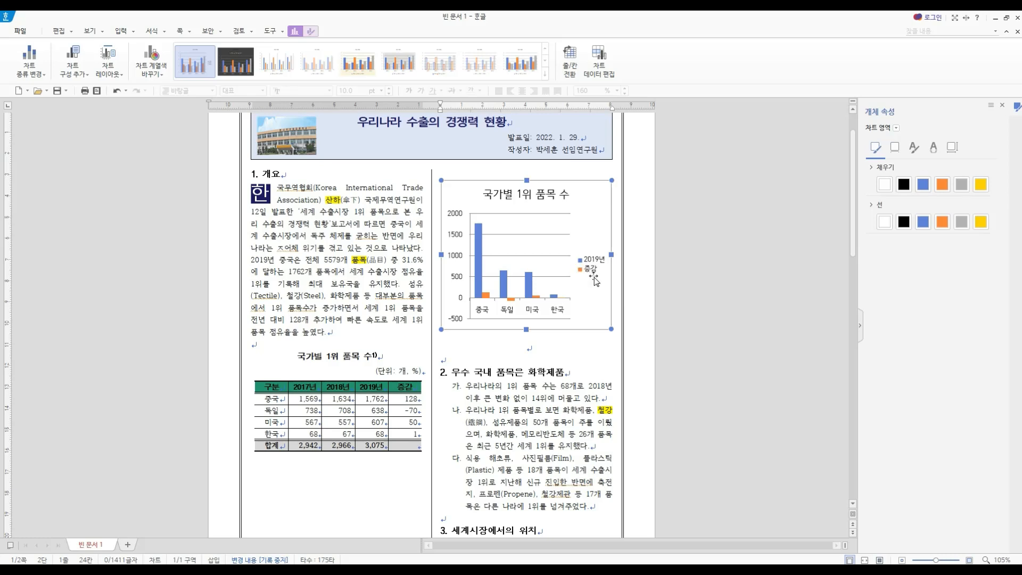
- Change the chart type of the 증감 series to a line with markers
click(310, 31)
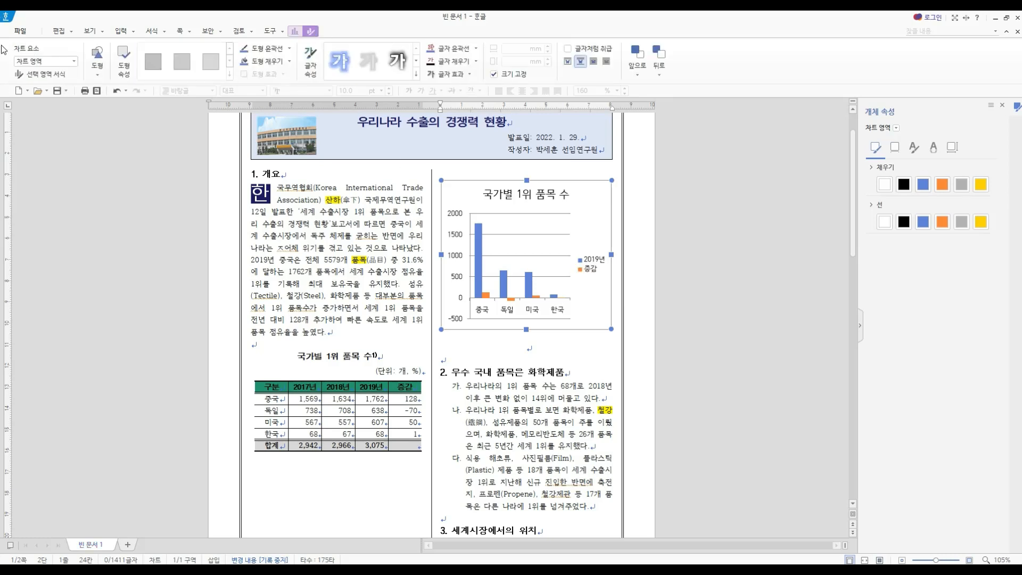
click(53, 61)
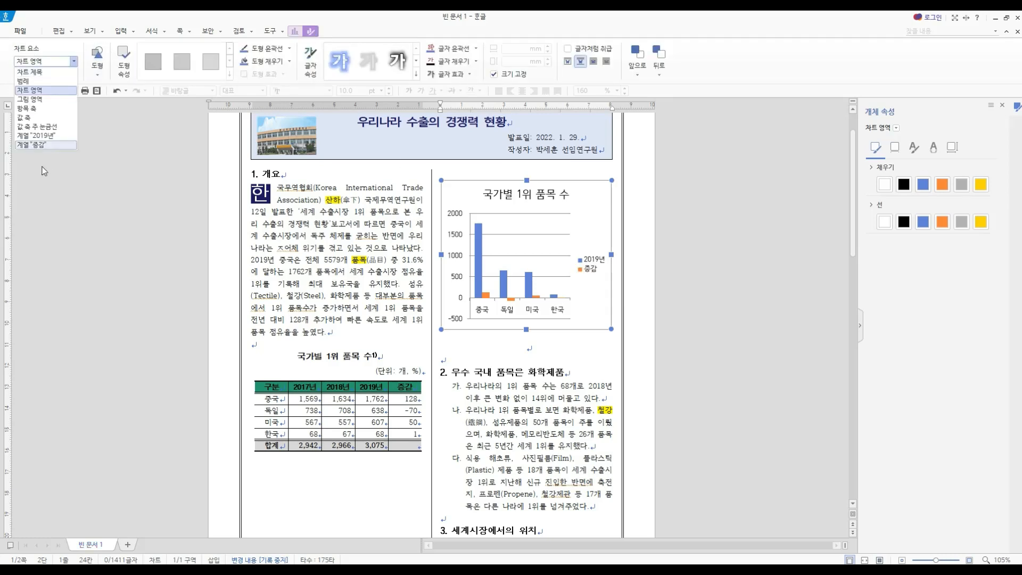
click(41, 145)
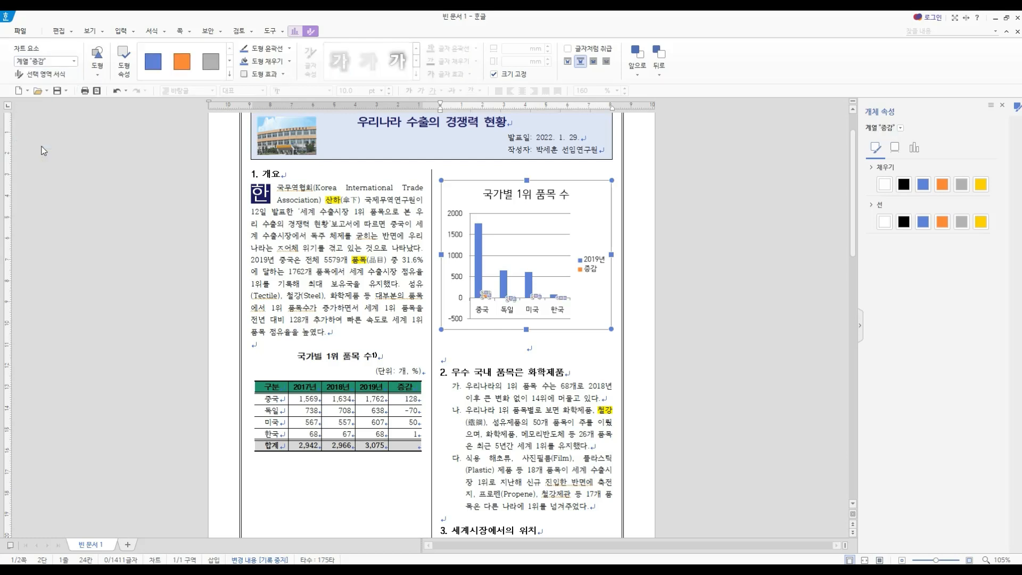
click(294, 31)
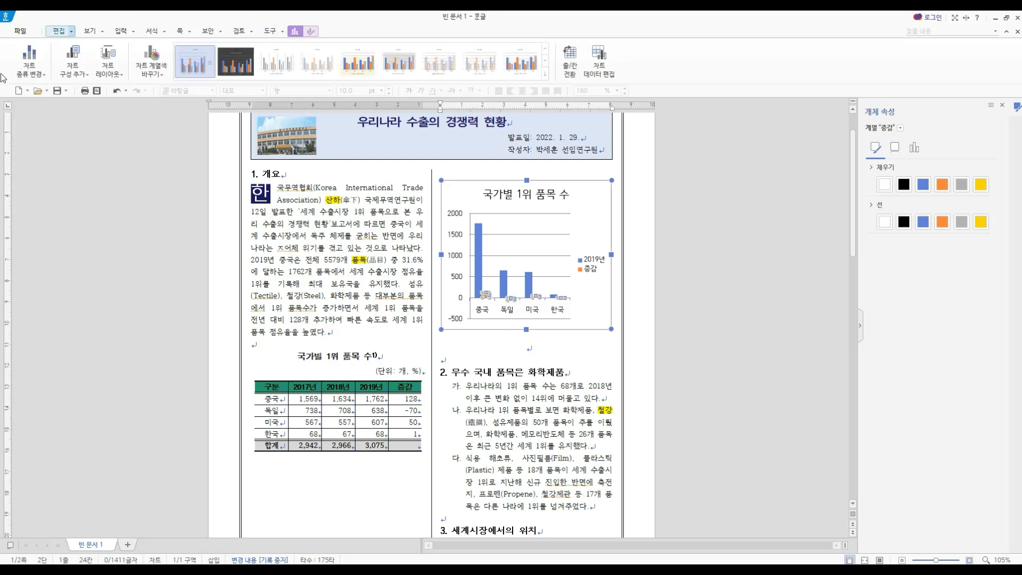
click(33, 72)
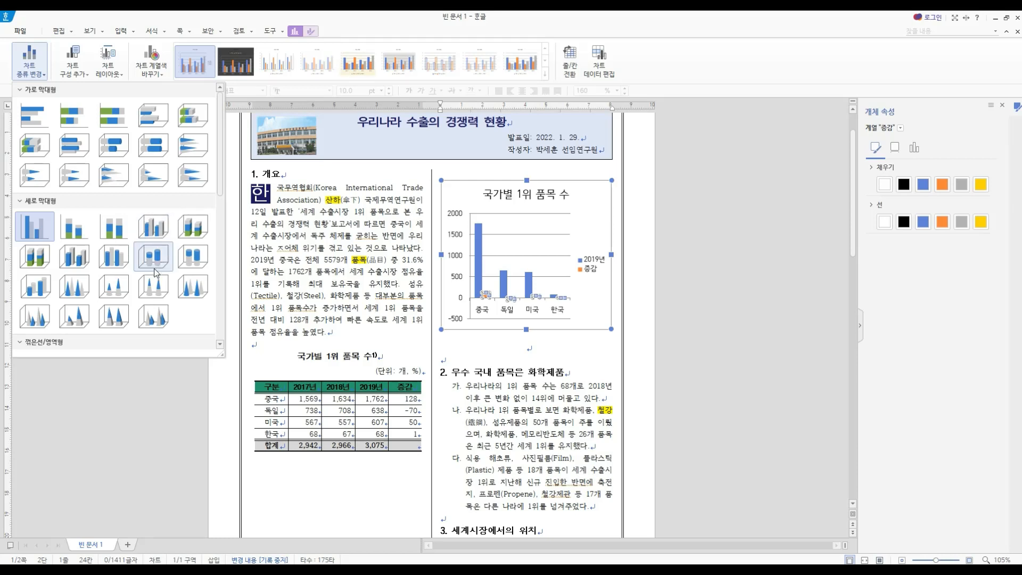
scroll(154, 272, down, 4)
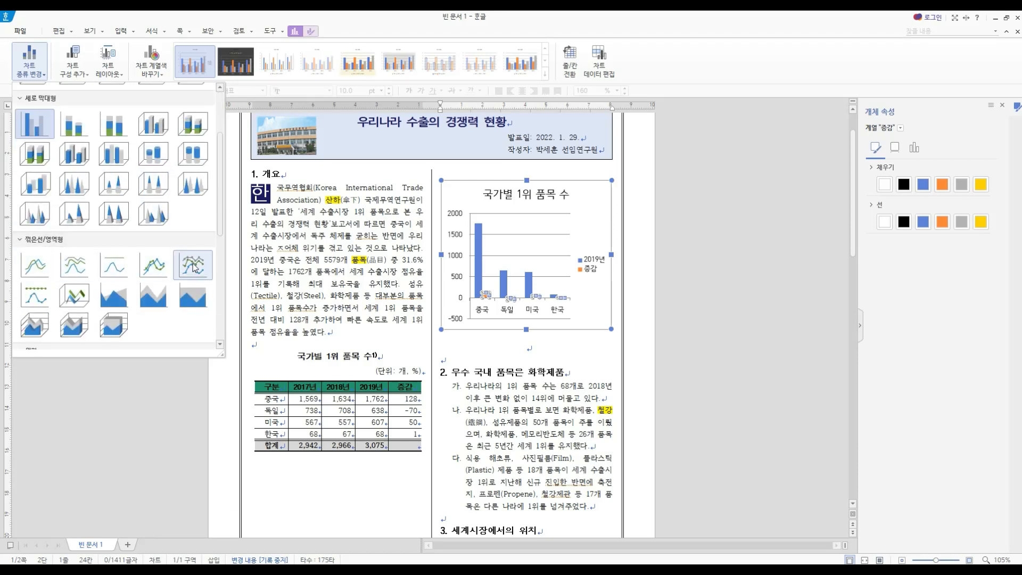
click(158, 265)
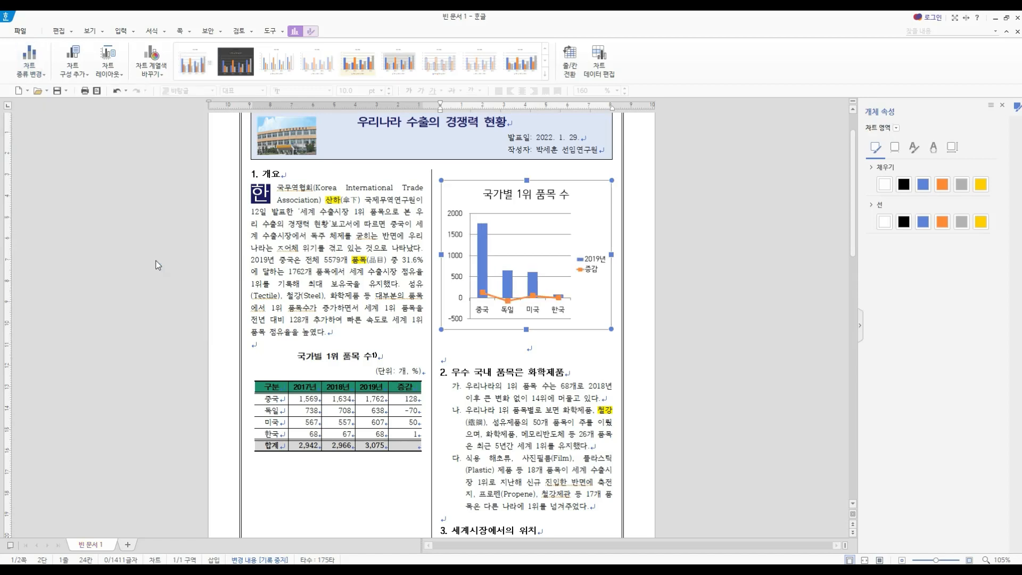
- Assign the 증감 series to the secondary axis (보조 축)
click(533, 301)
click(310, 31)
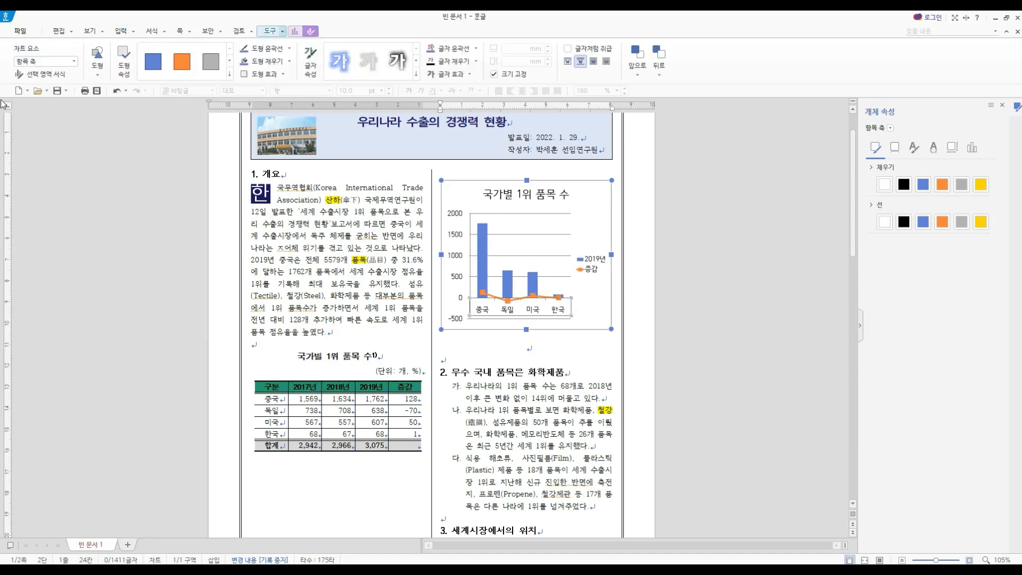
click(48, 61)
click(44, 145)
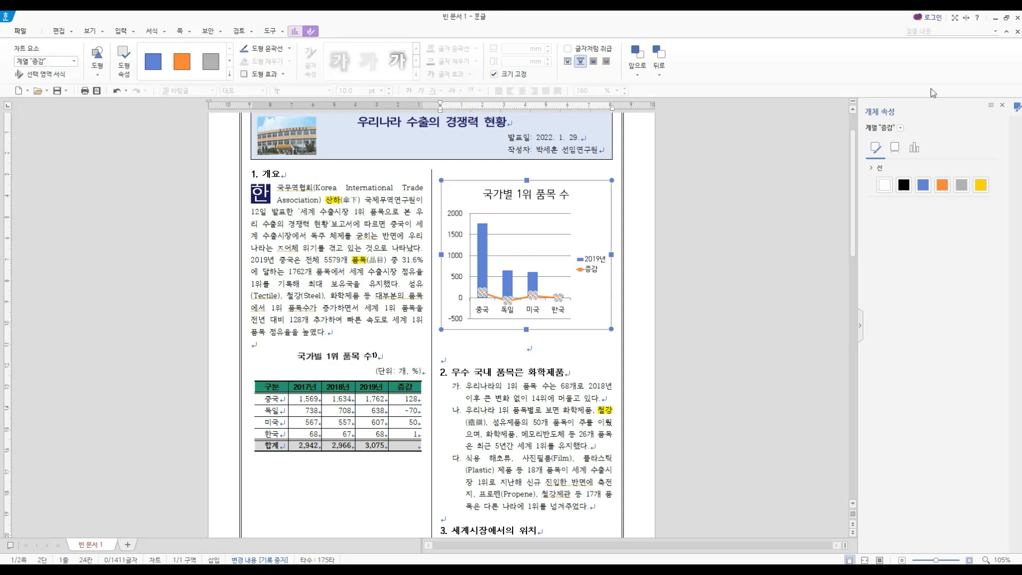
click(913, 150)
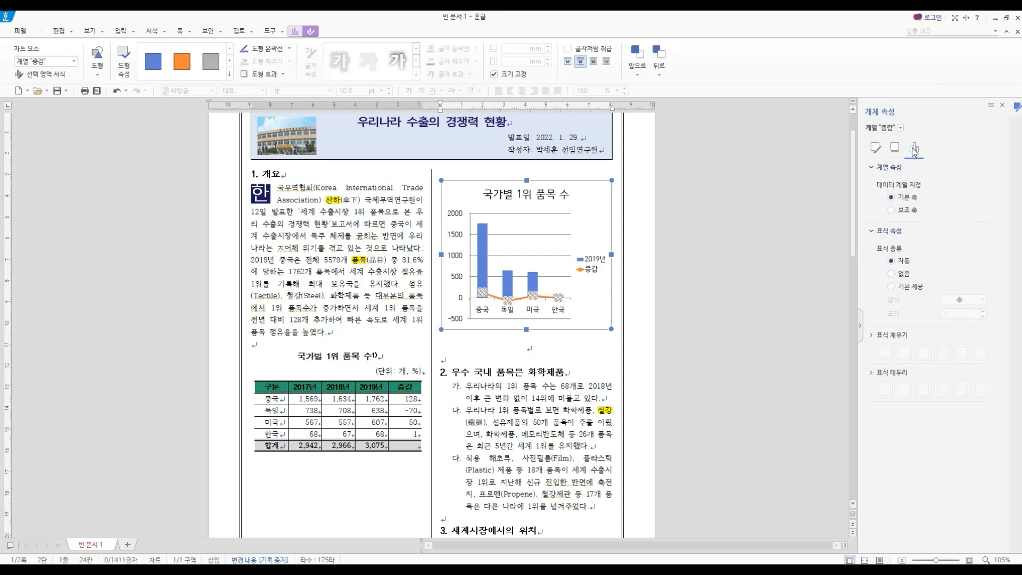
click(909, 212)
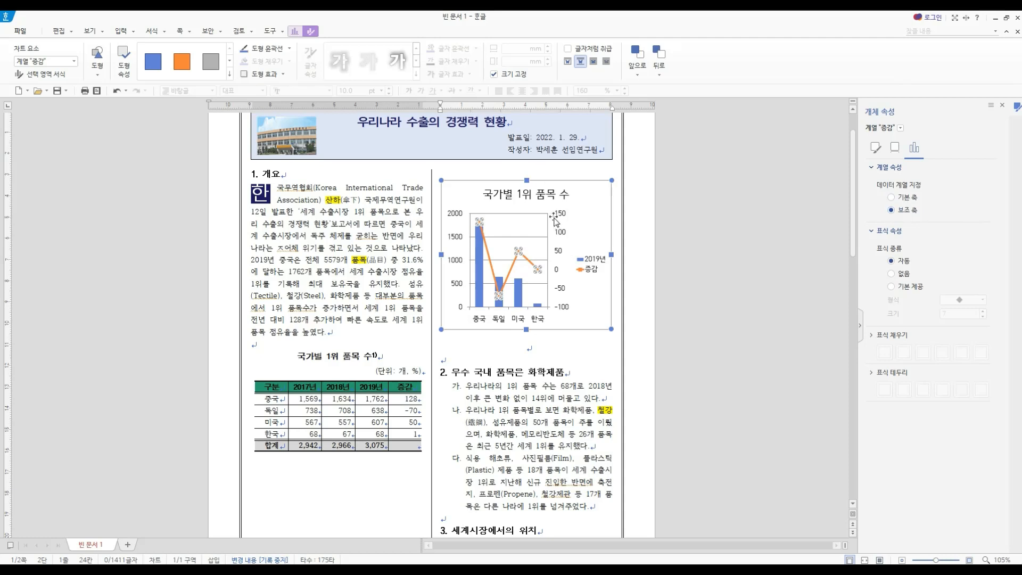
- Check the font size of the chart's secondary value axis labels
click(562, 215)
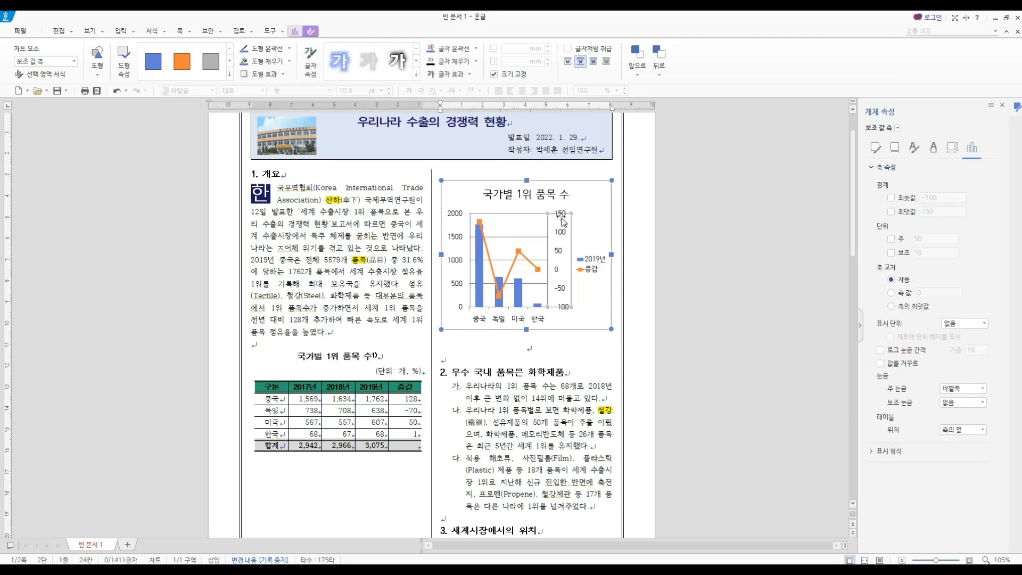
right_click(562, 220)
click(598, 241)
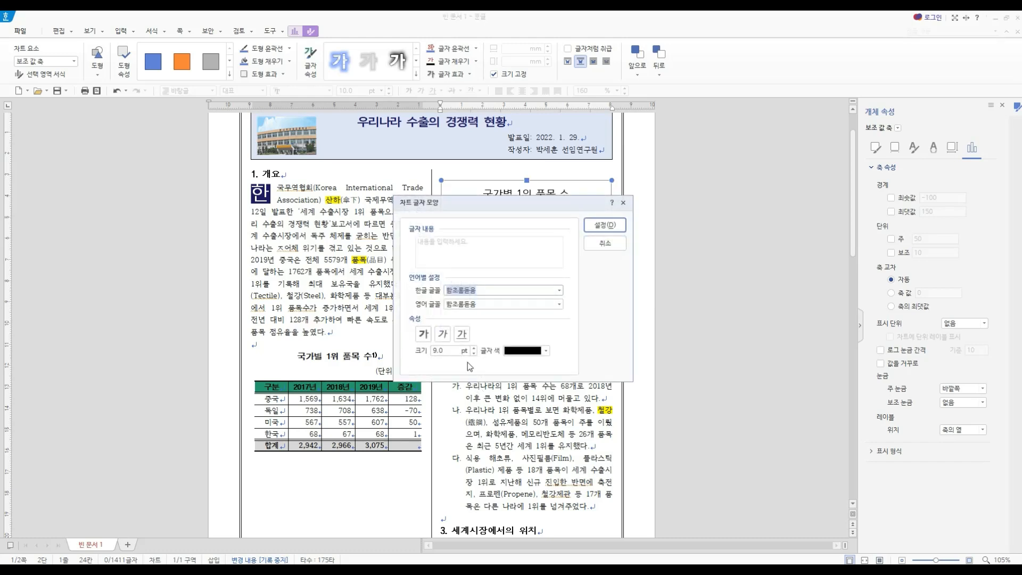
click(598, 245)
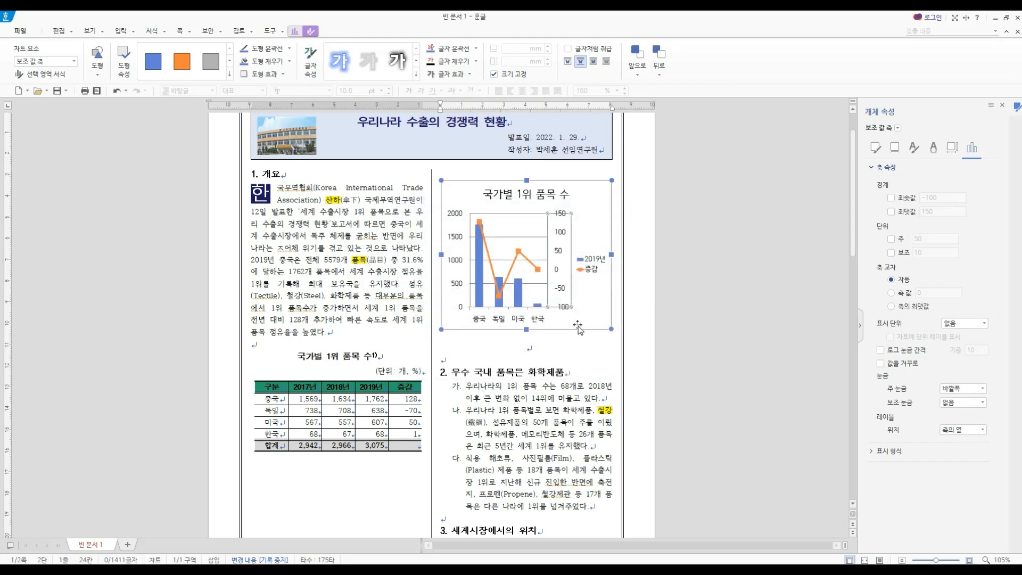
- Place the chart legend below the plot (아래쪽) and deselect the chart
click(595, 268)
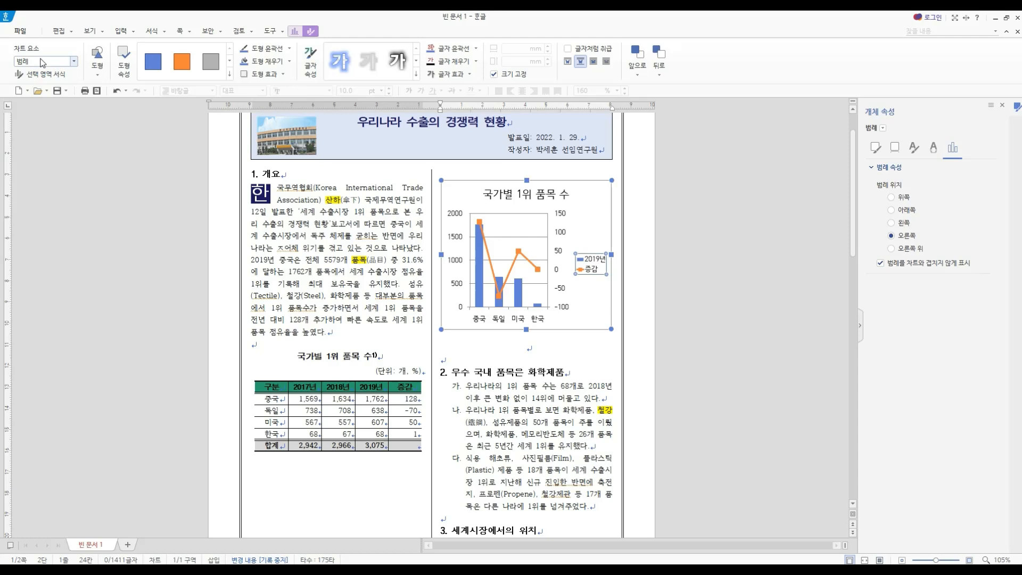
click(294, 31)
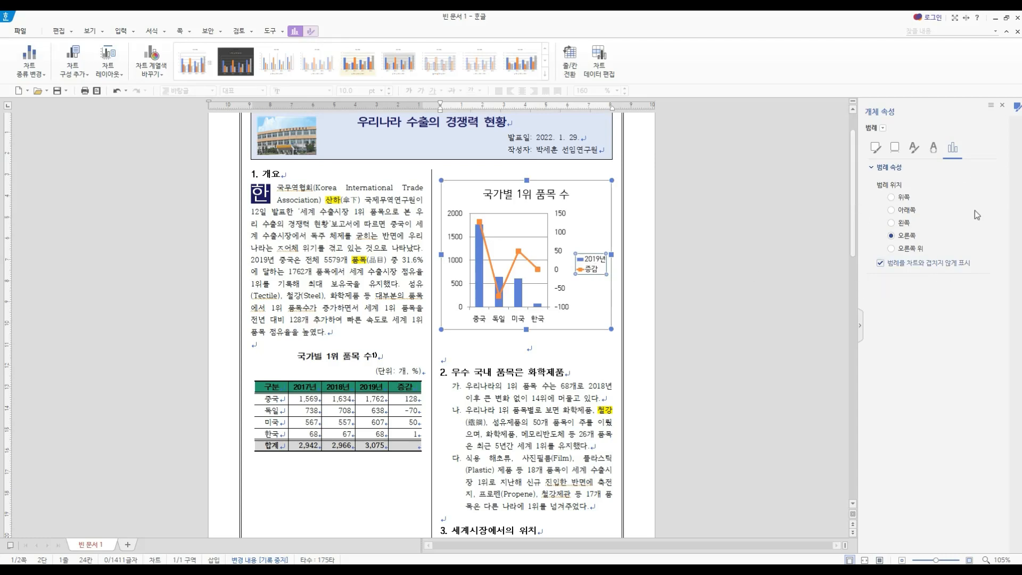
click(892, 211)
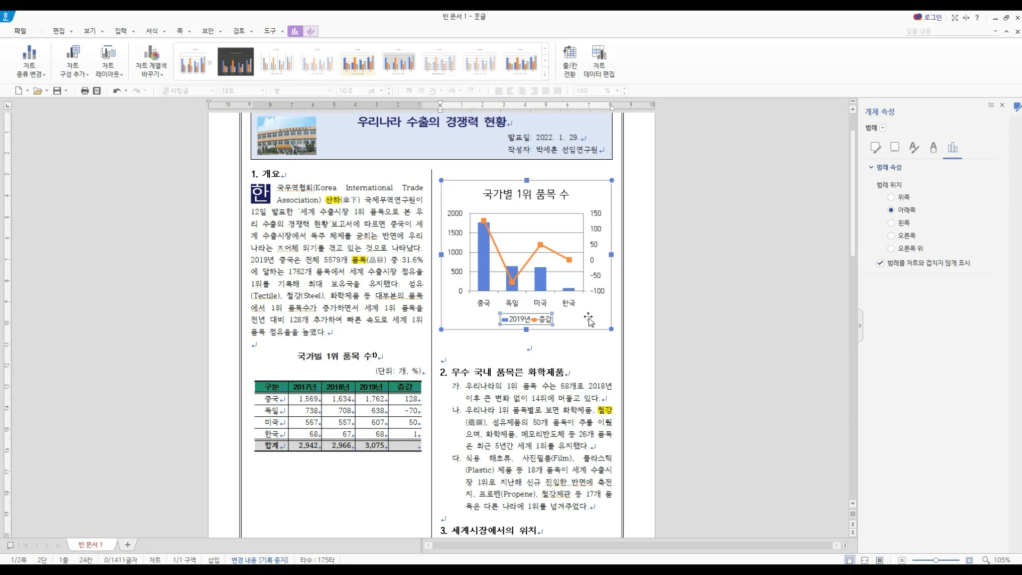
click(574, 348)
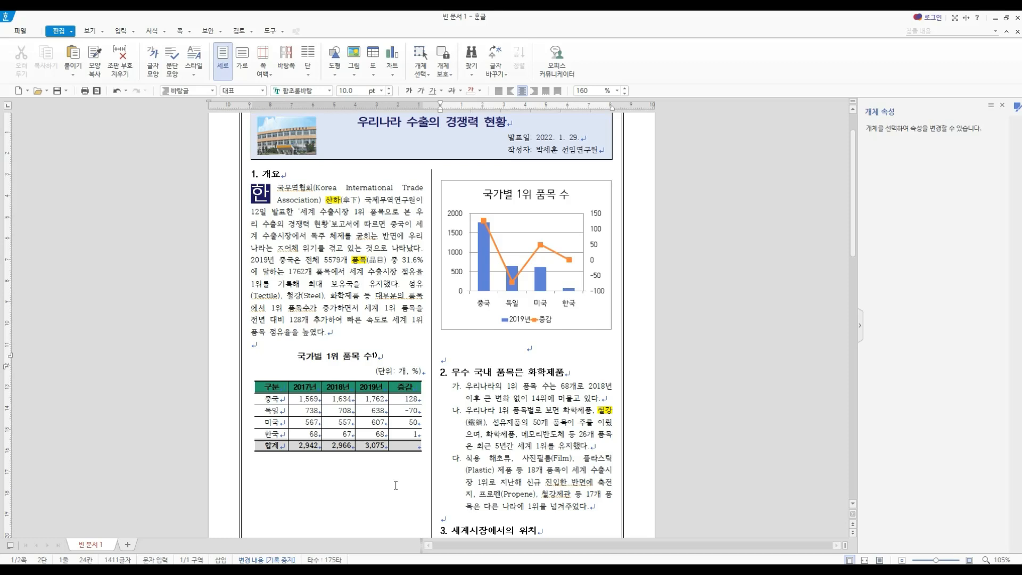
- Move the chart by cutting it and pasting it on the blank line below the 국가별 1위 품목 수 table
click(597, 194)
right_click(597, 193)
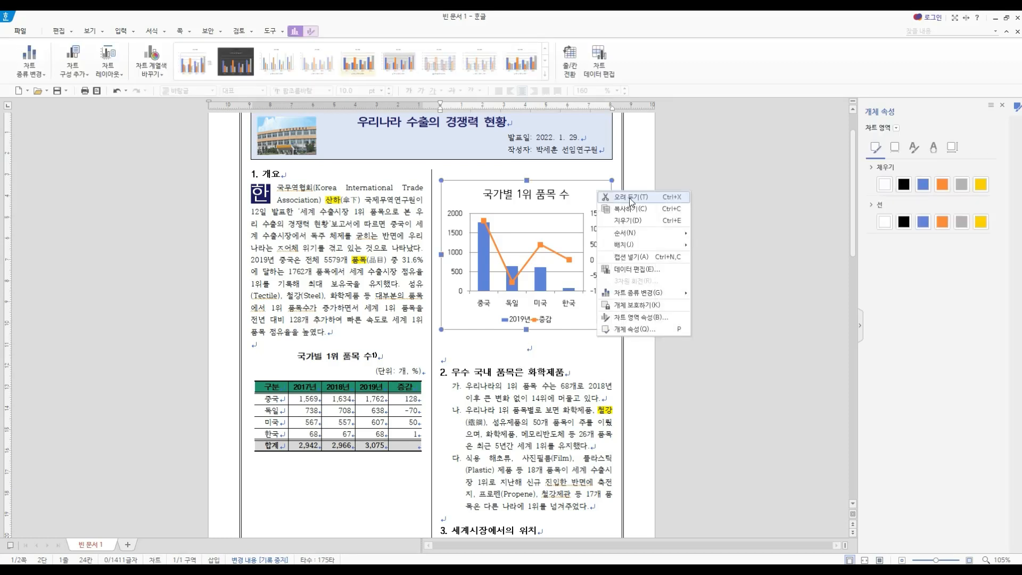
click(629, 198)
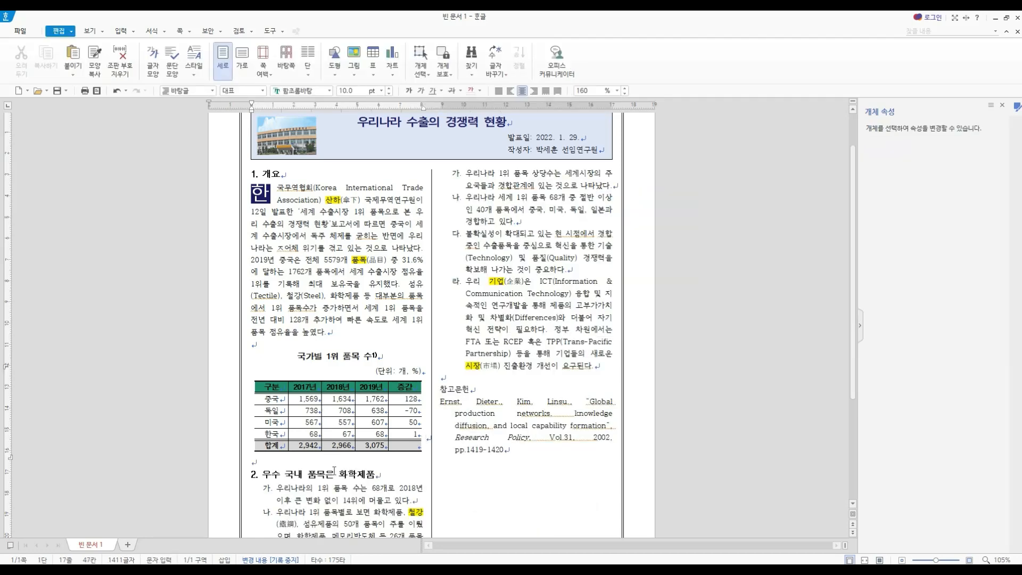
click(303, 463)
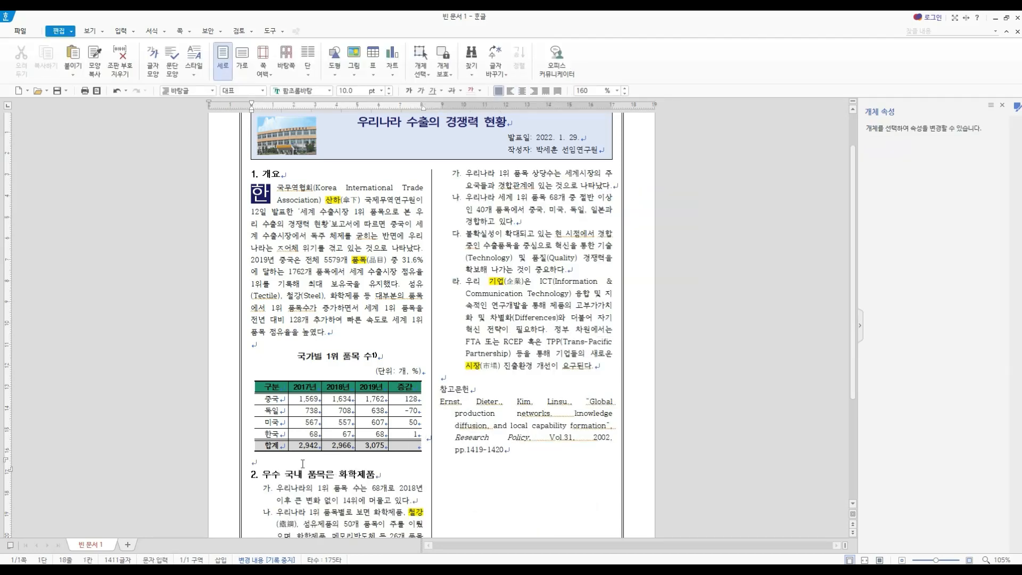
key(ctrl+v)
scroll(302, 464, down, 5)
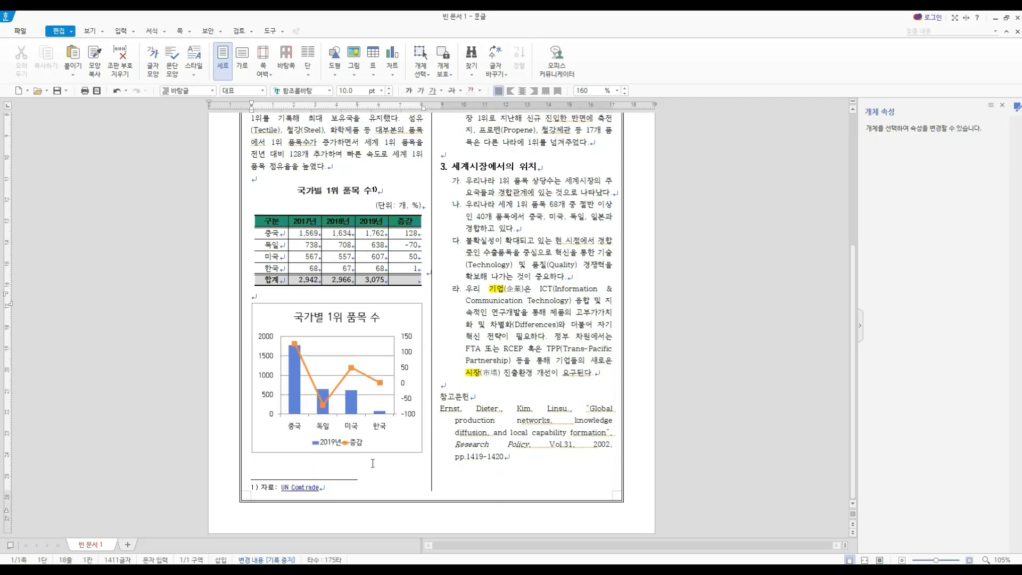
scroll(372, 463, up, 5)
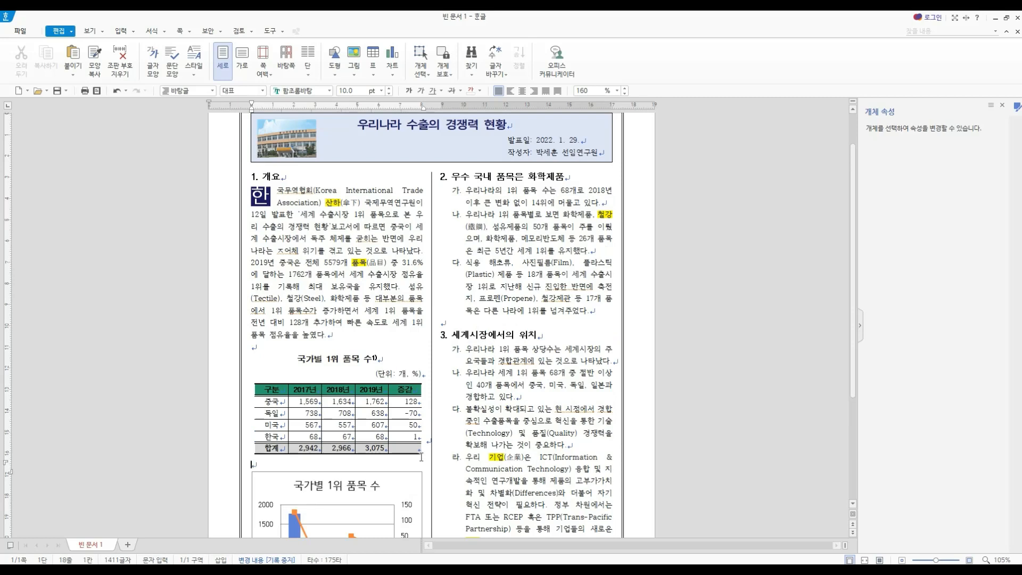
- Hide the object properties (개체 속성) pane to leave more room for the document
click(346, 336)
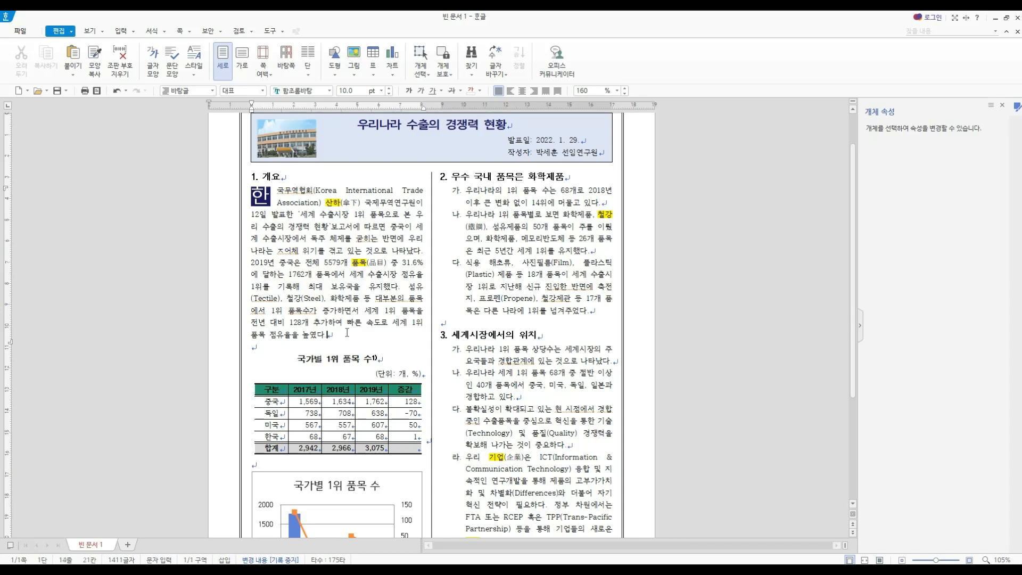
scroll(490, 445, up, 2)
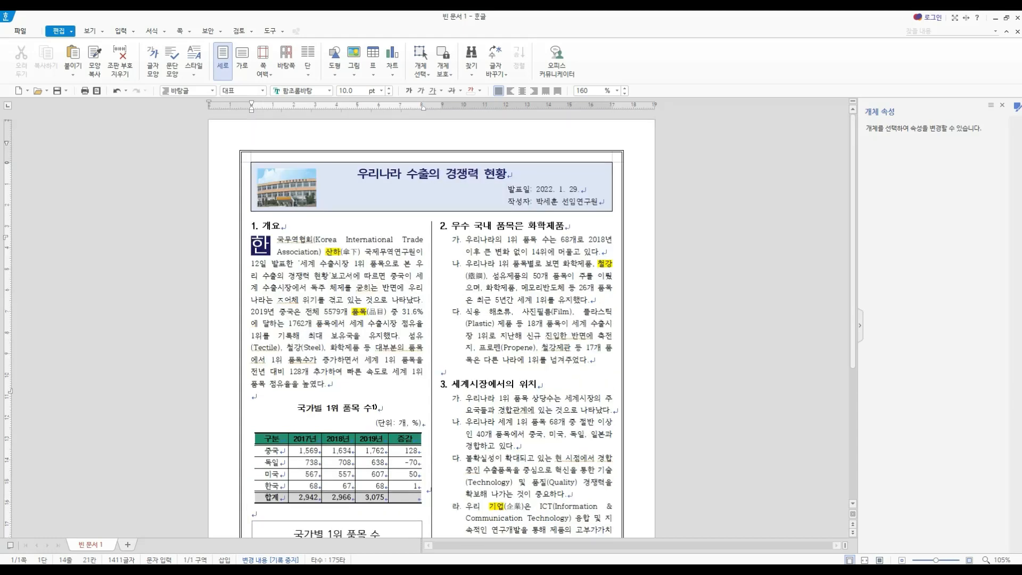
click(860, 326)
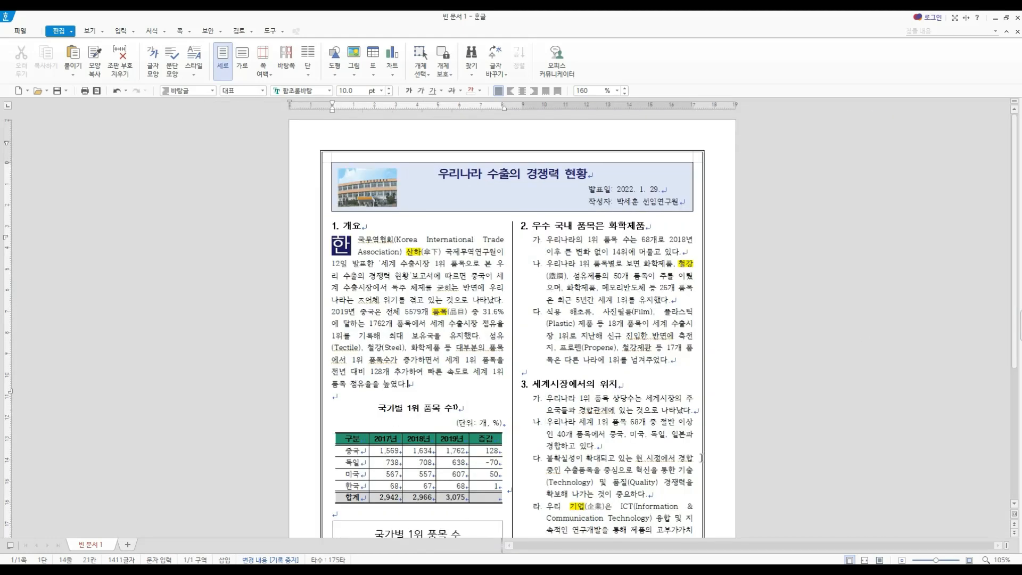
scroll(700, 458, down, 8)
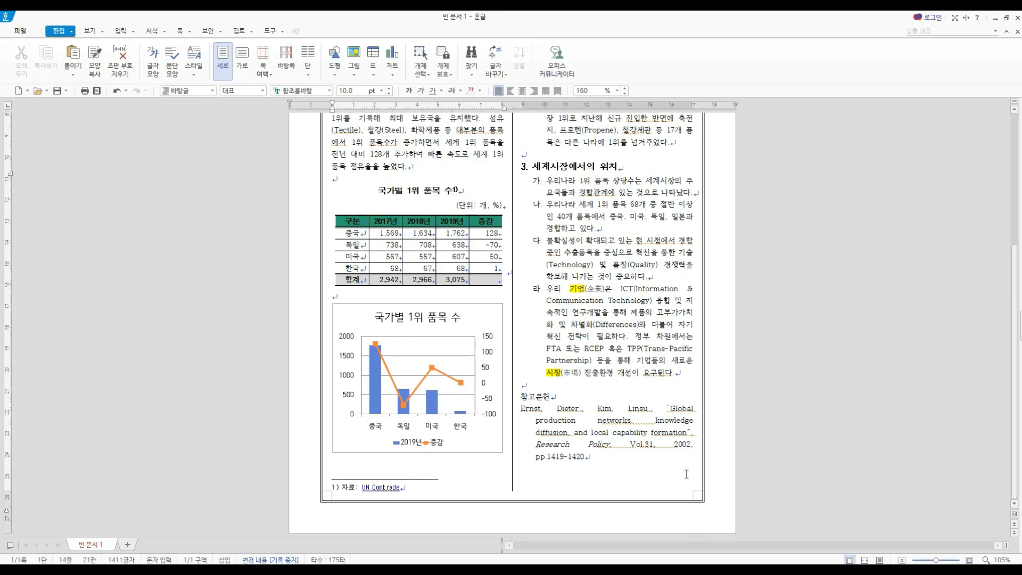
- Insert page numbers at the lower right of the page in 1,2,3 format, without dashes, starting from 3
click(190, 34)
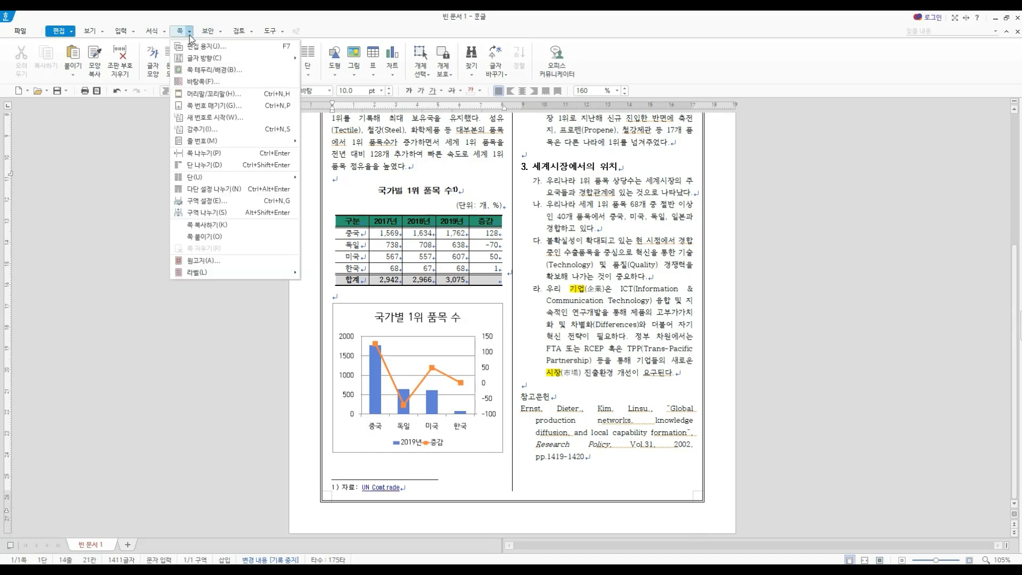
click(212, 106)
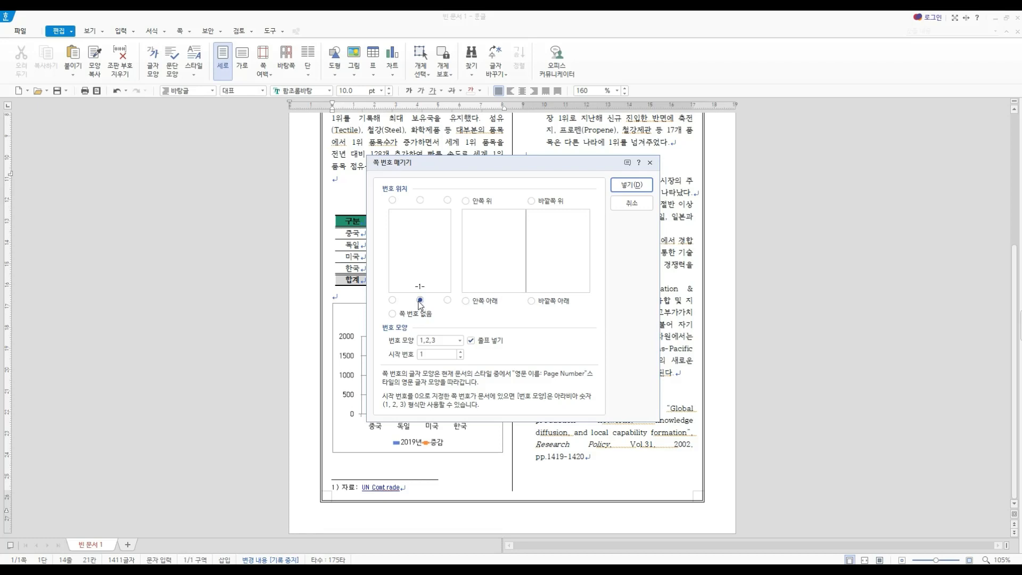
click(447, 300)
click(433, 342)
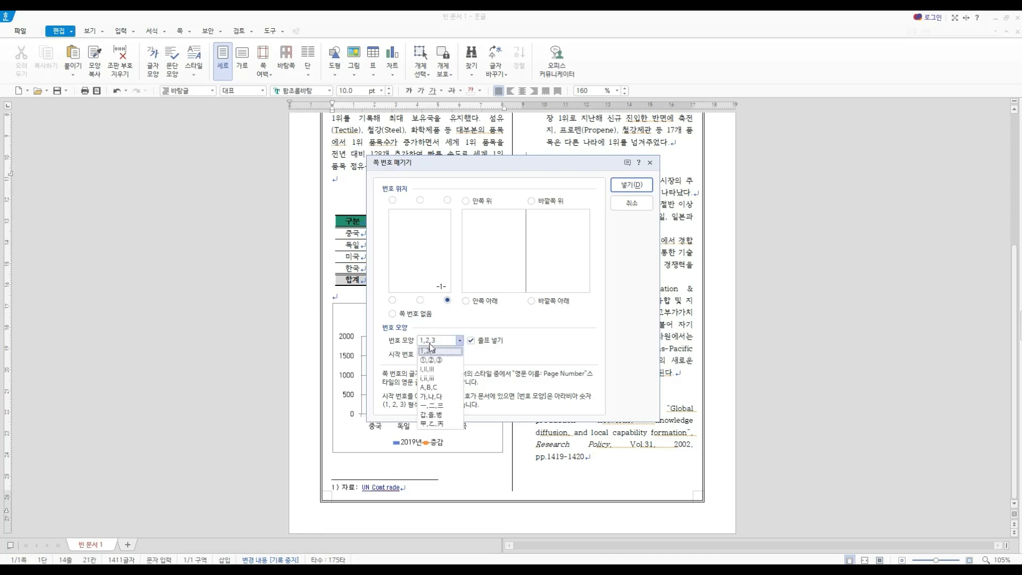
click(436, 351)
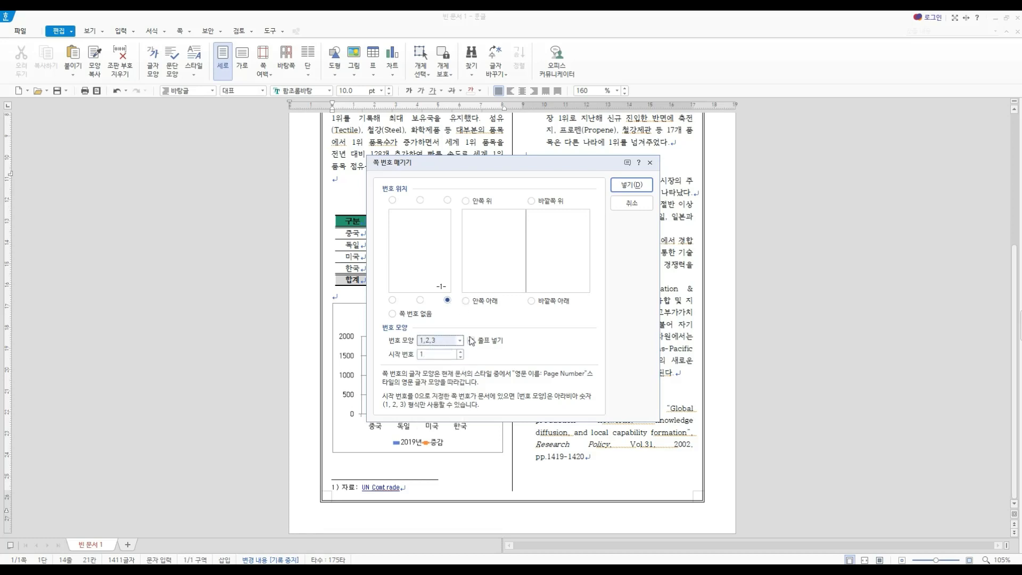
click(471, 341)
click(435, 354)
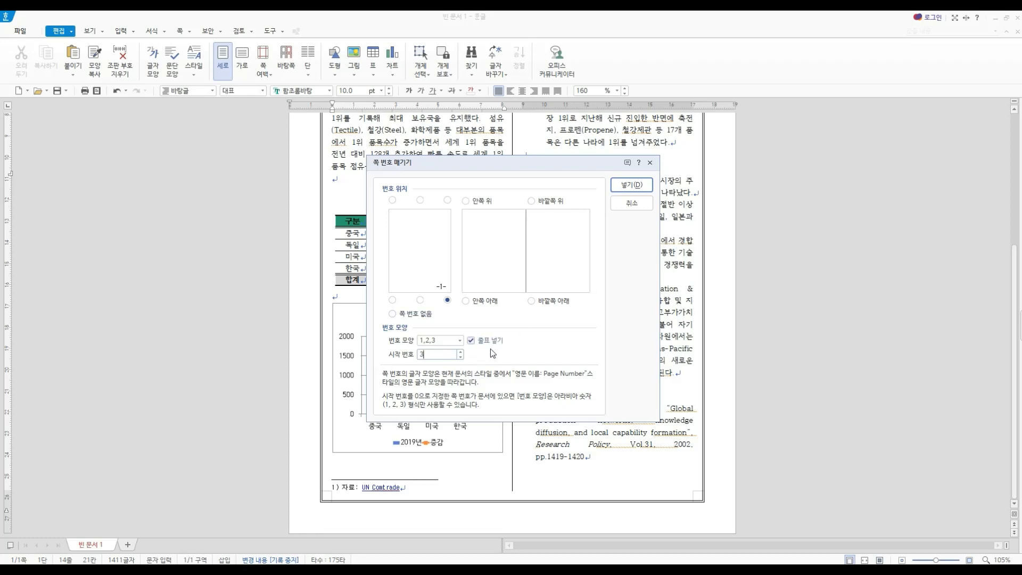
click(472, 340)
click(633, 185)
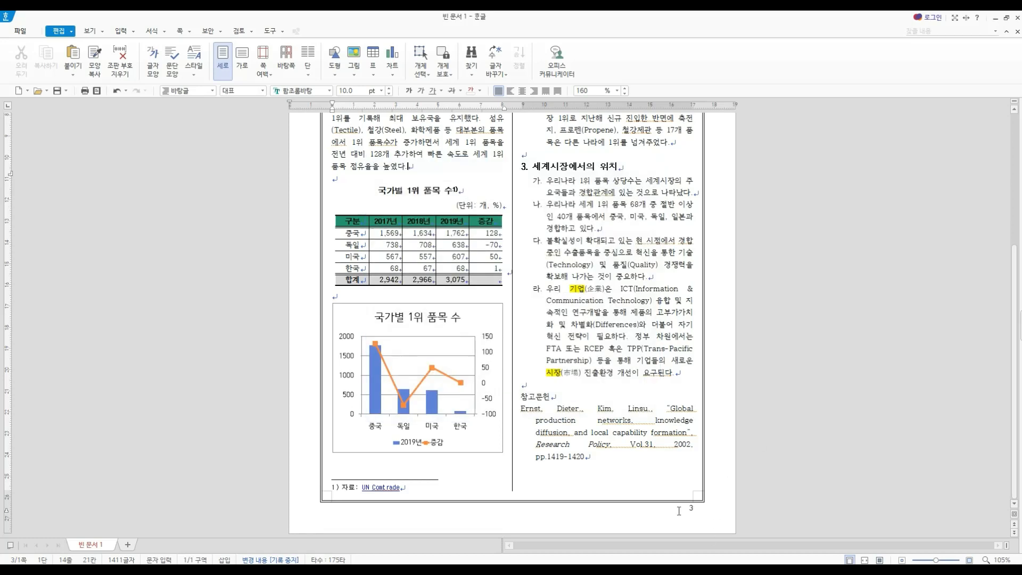
- Reapply the page numbering with dashes (줄표 넣기) around the number and 3 as the start number
click(190, 31)
click(202, 113)
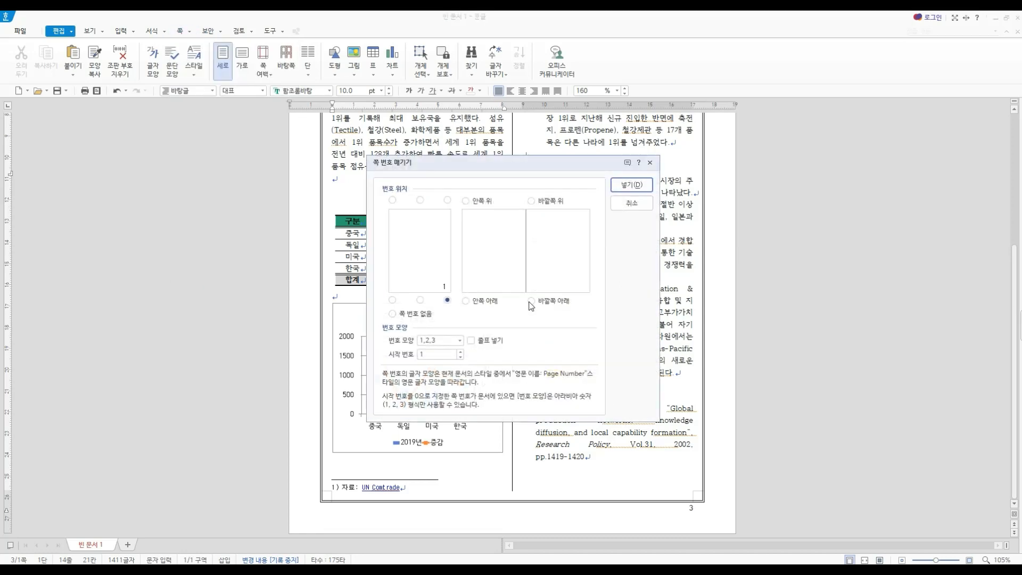
click(472, 340)
click(461, 352)
click(461, 352)
click(621, 186)
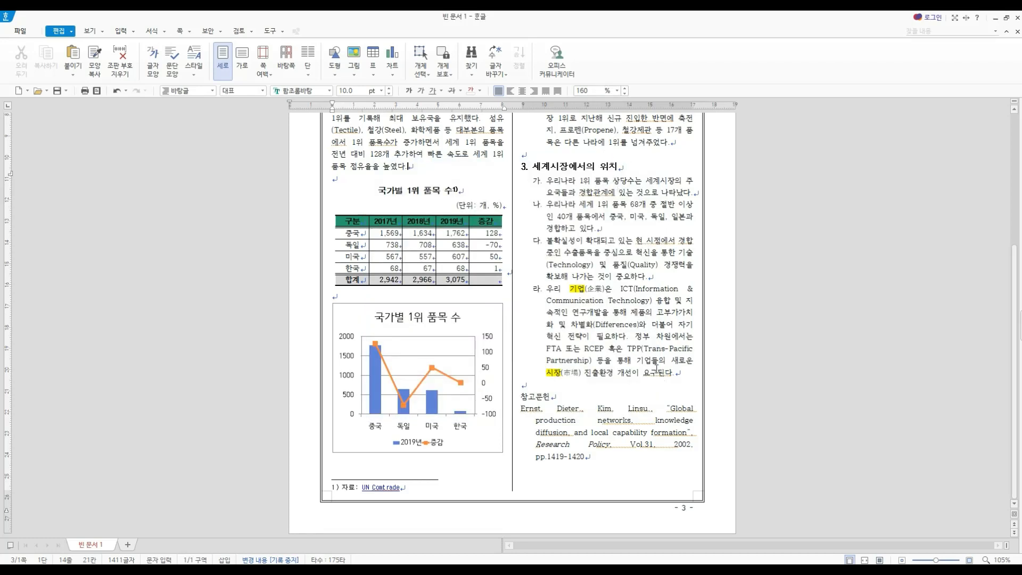
- Add a plain header for both pages (양쪽) containing the text 수출 경쟁력 현황
scroll(600, 347, up, 5)
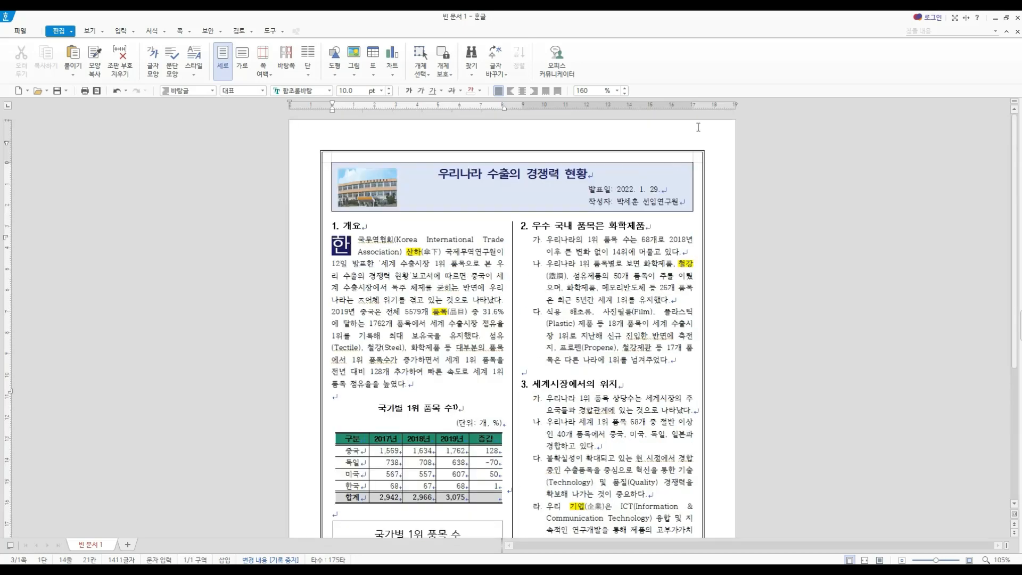
click(187, 33)
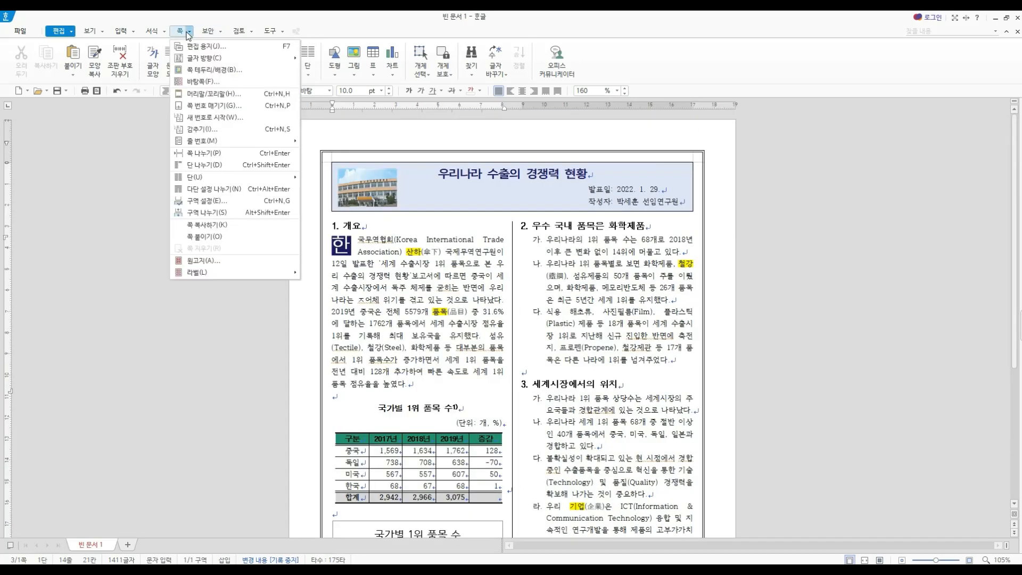
click(177, 33)
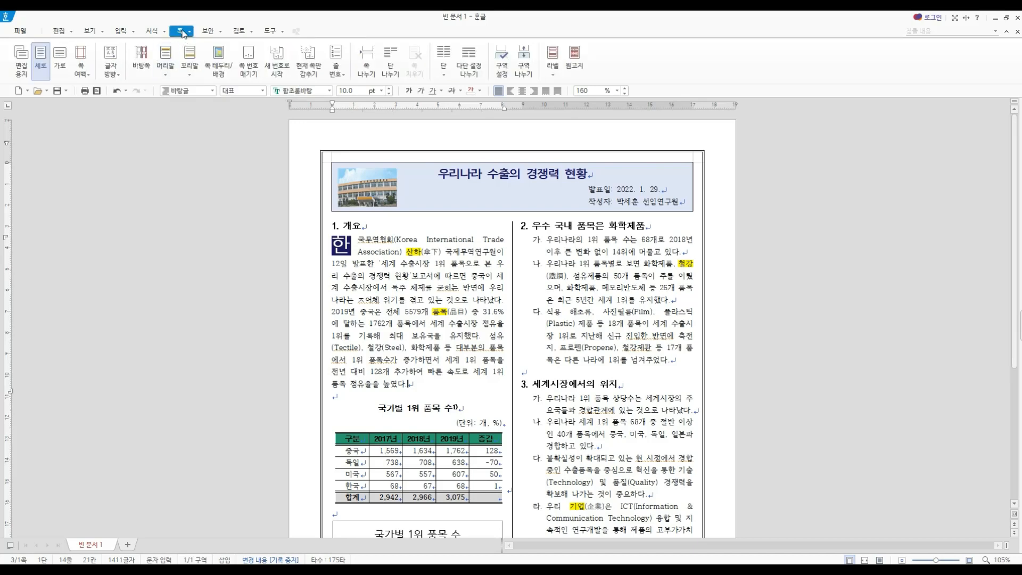
click(170, 62)
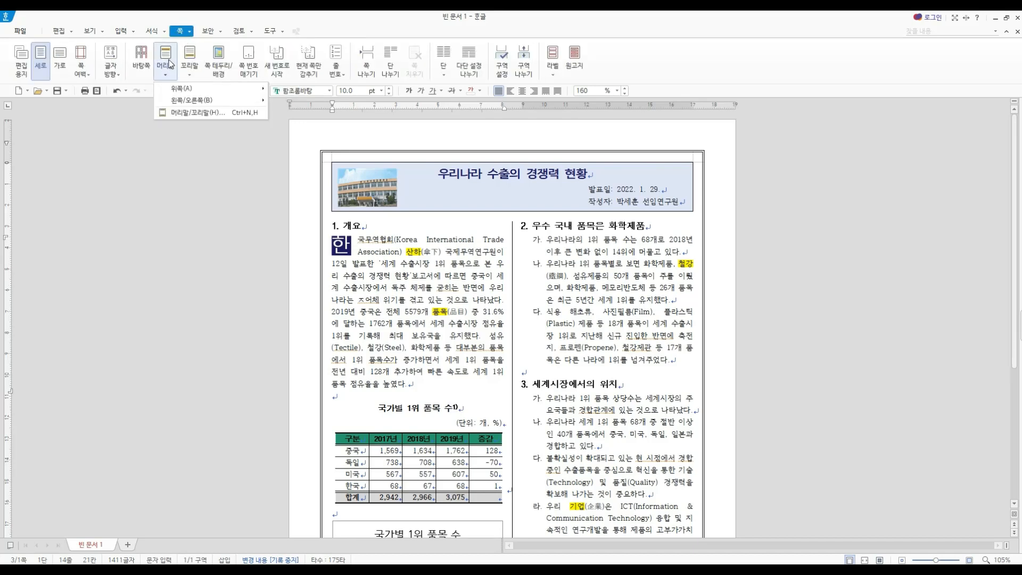
mouse_move(191, 88)
click(349, 110)
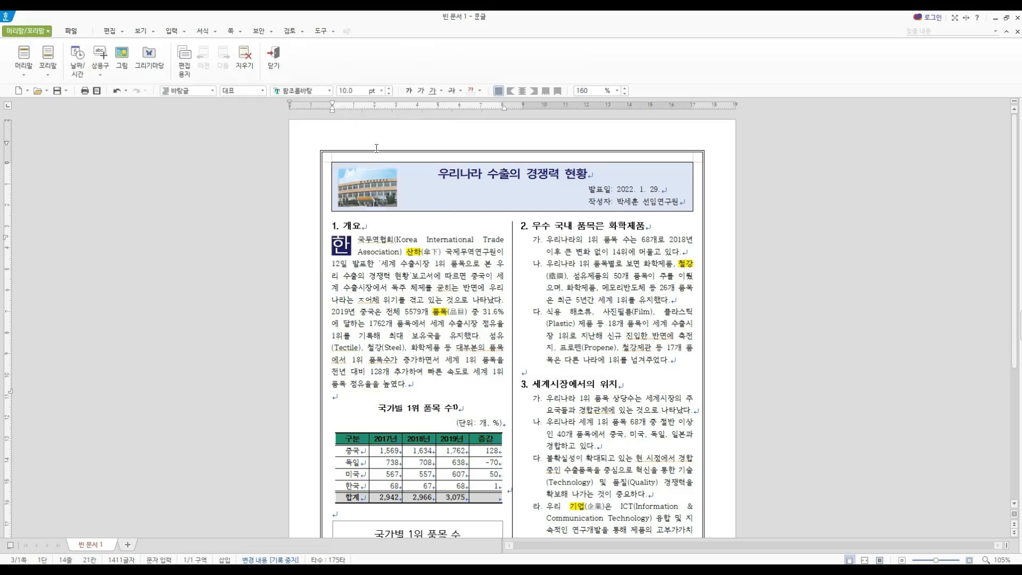
text(수출 경쟁)
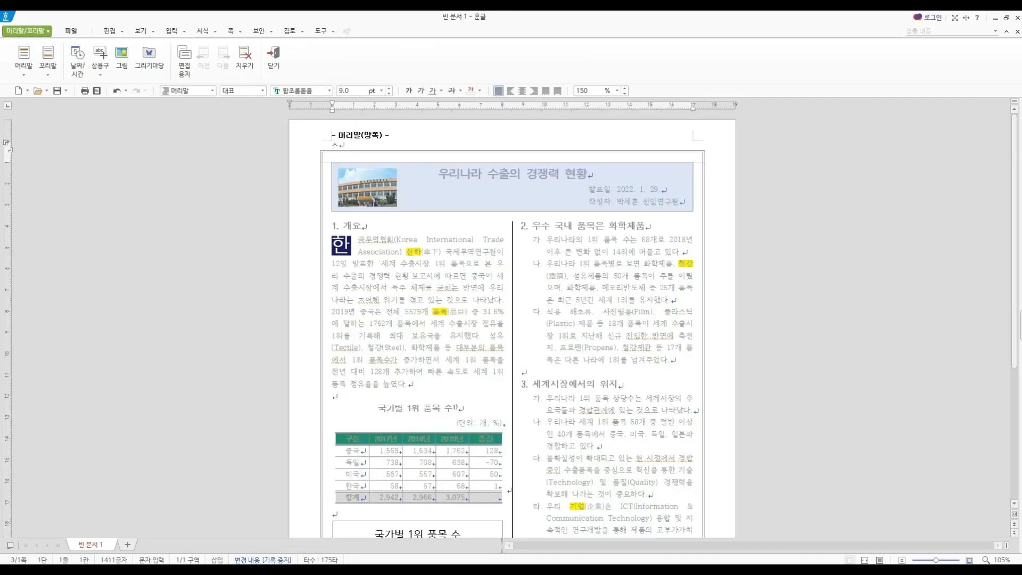
text(력 현황)
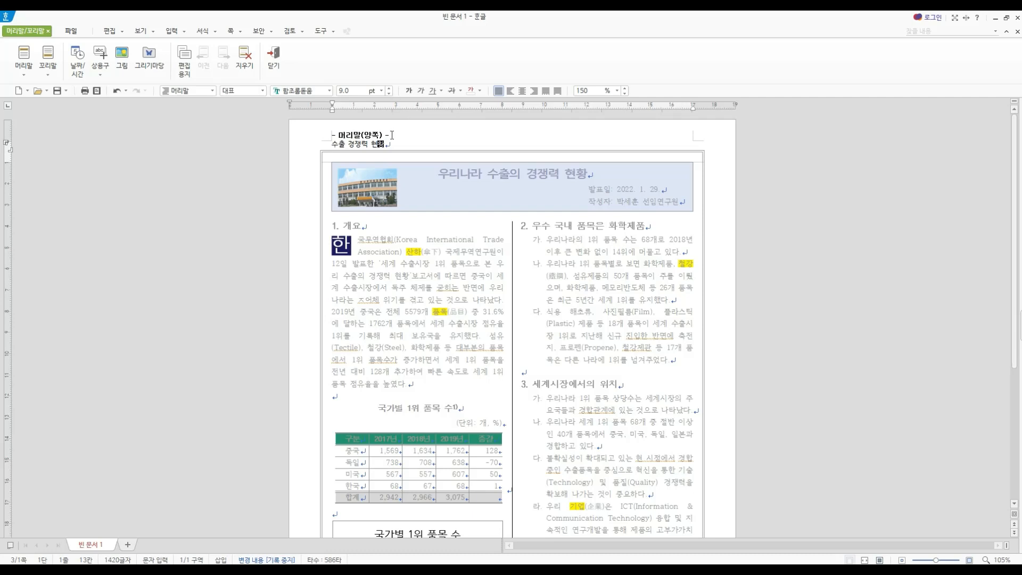
- Format the header text as bold green 맑은 고딕 at 10 pt, right-align it, and close header editing
drag(385, 144, 330, 144)
click(330, 91)
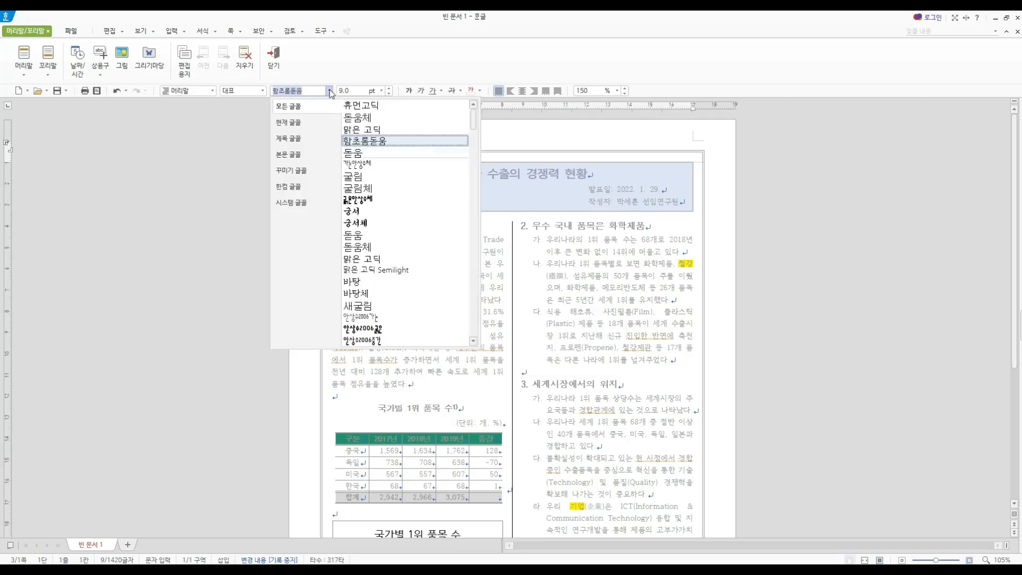
click(367, 130)
click(390, 88)
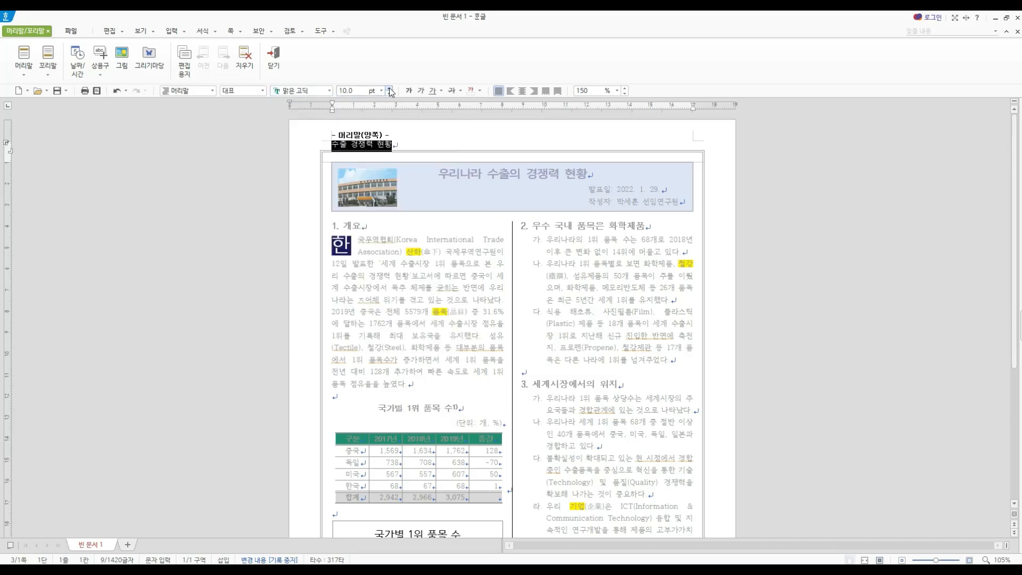
click(407, 92)
click(480, 91)
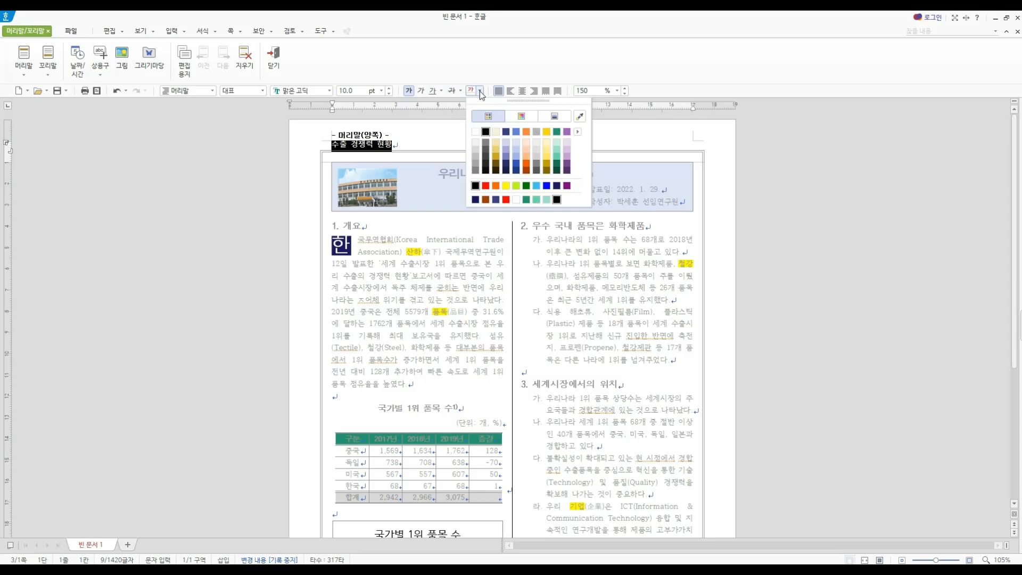
click(556, 132)
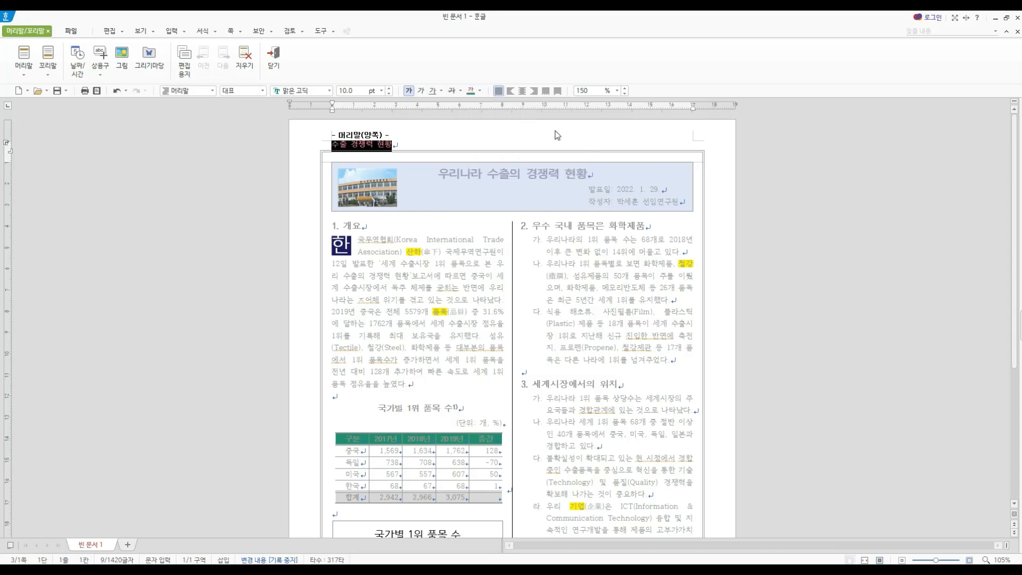
click(535, 91)
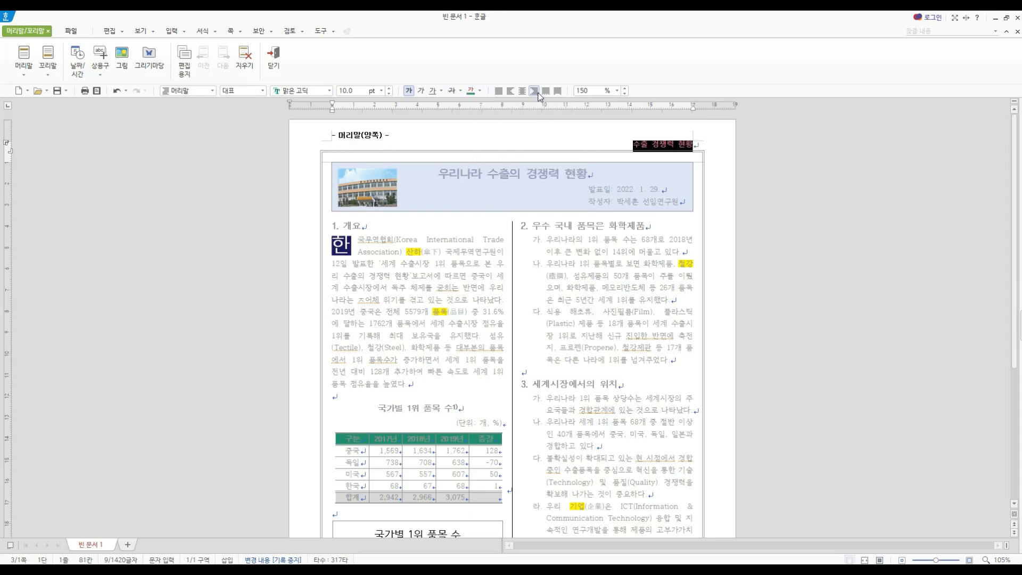
click(273, 55)
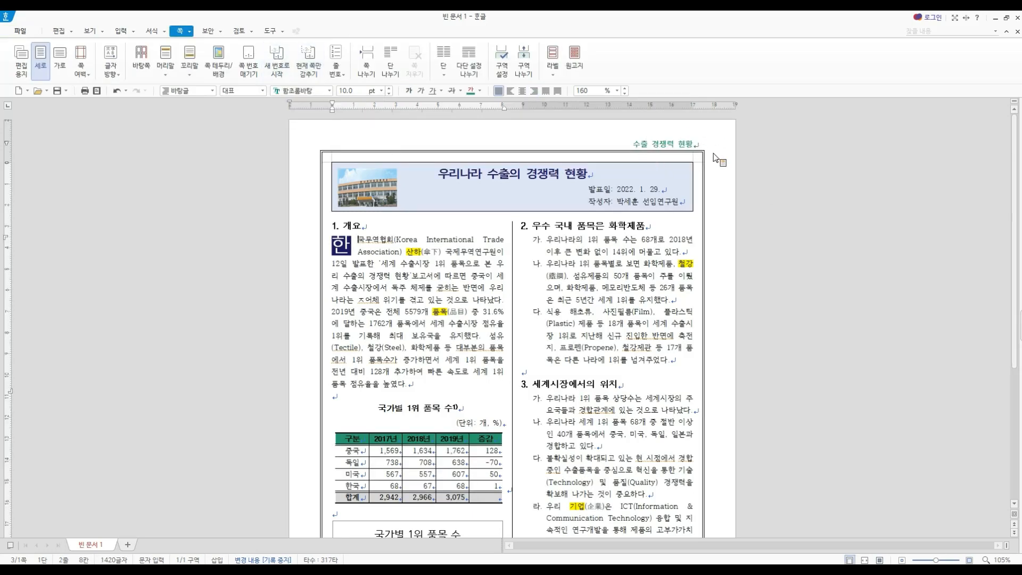
- Add an unstyled footer (모양 없음) for both pages (양쪽) with the text 국제무역연구원 제38권 제4호
scroll(718, 404, down, 5)
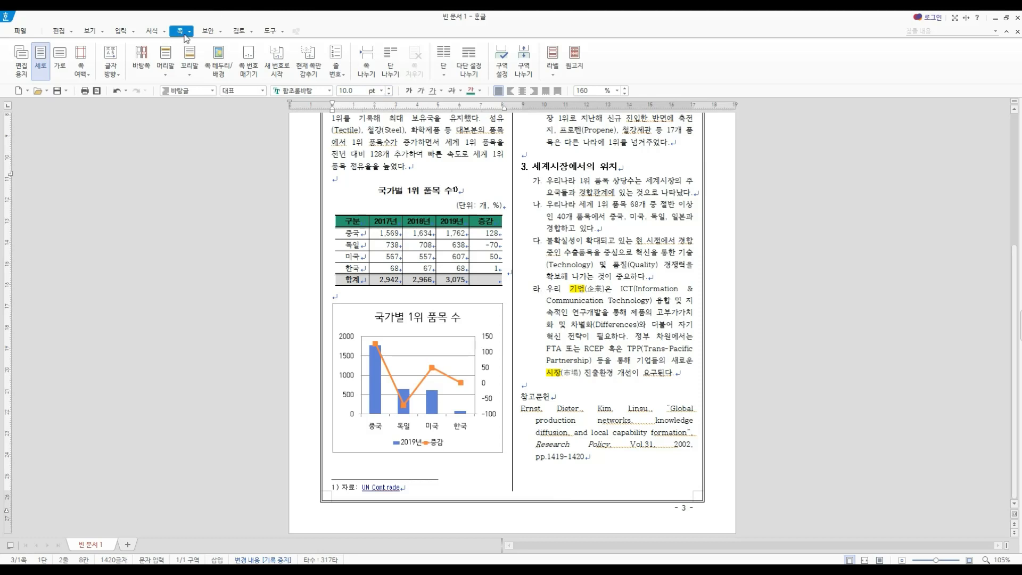
click(189, 74)
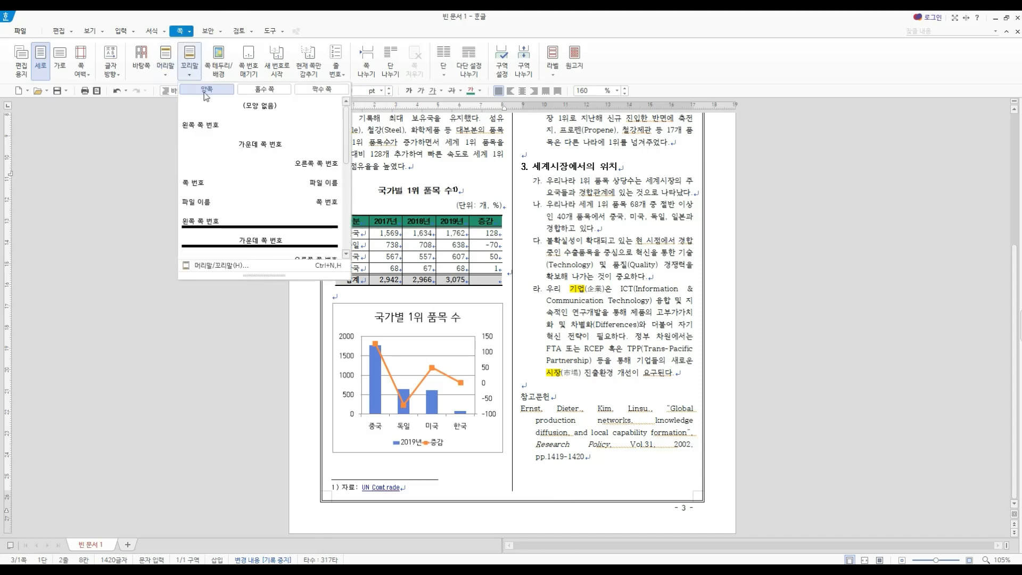
click(222, 105)
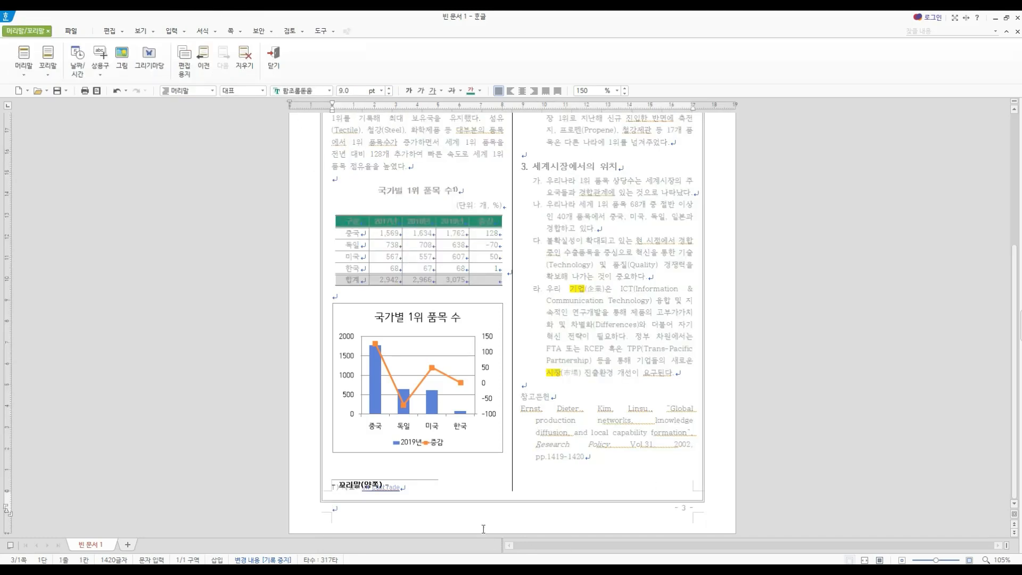
text(귀)
text(제)
text(무역연구원)
text( 제38)
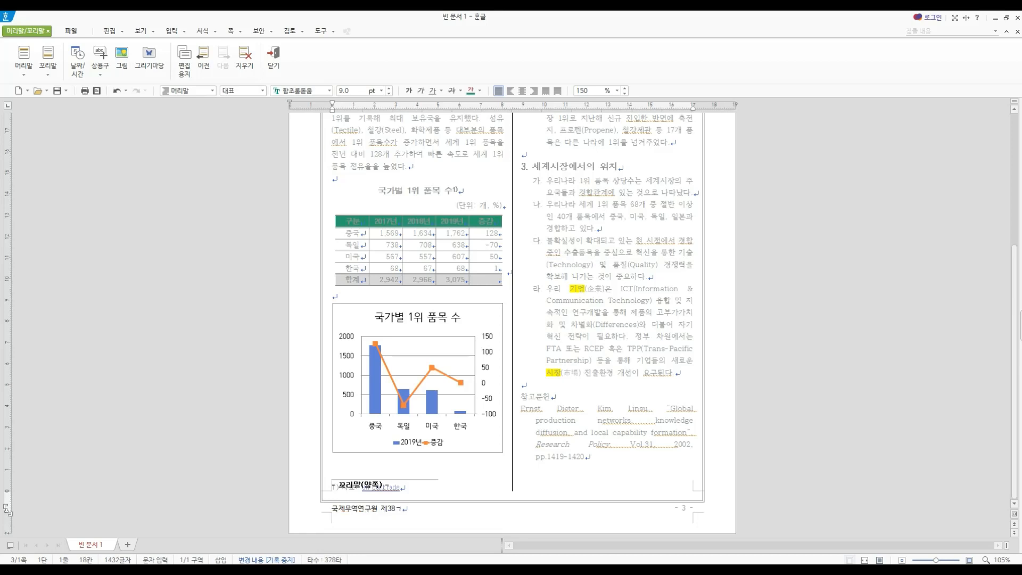
text(권 제4호)
- Set the footer text to bold 한컴산뜻돋움 at 10 pt
drag(422, 509, 333, 499)
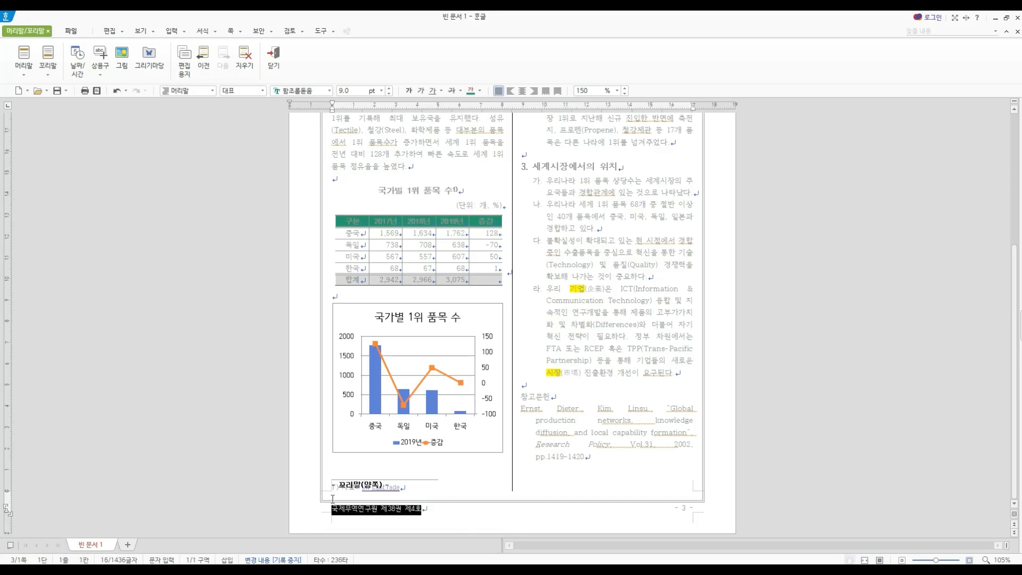
click(316, 92)
text(한컴산뜻돋)
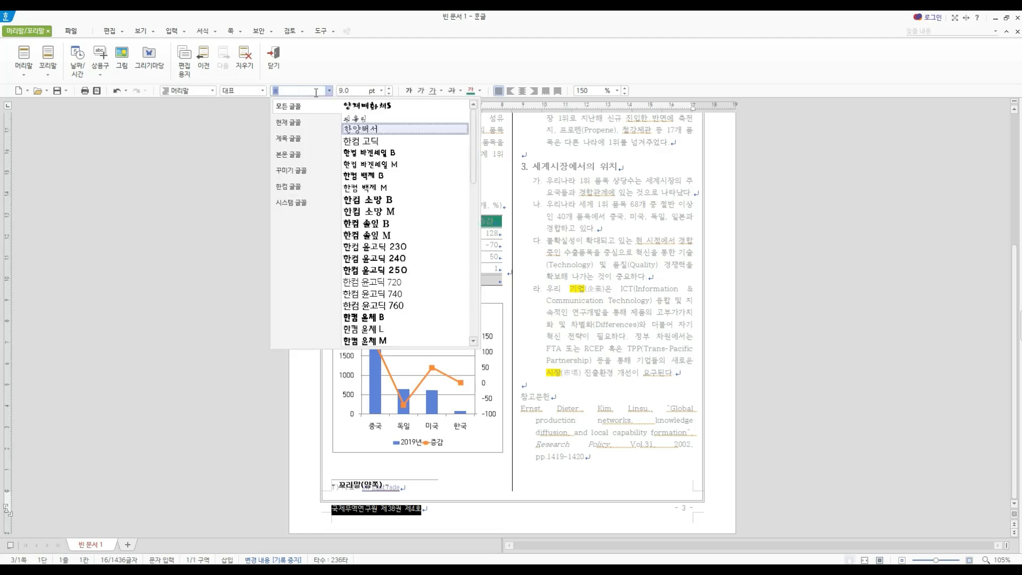
text(움)
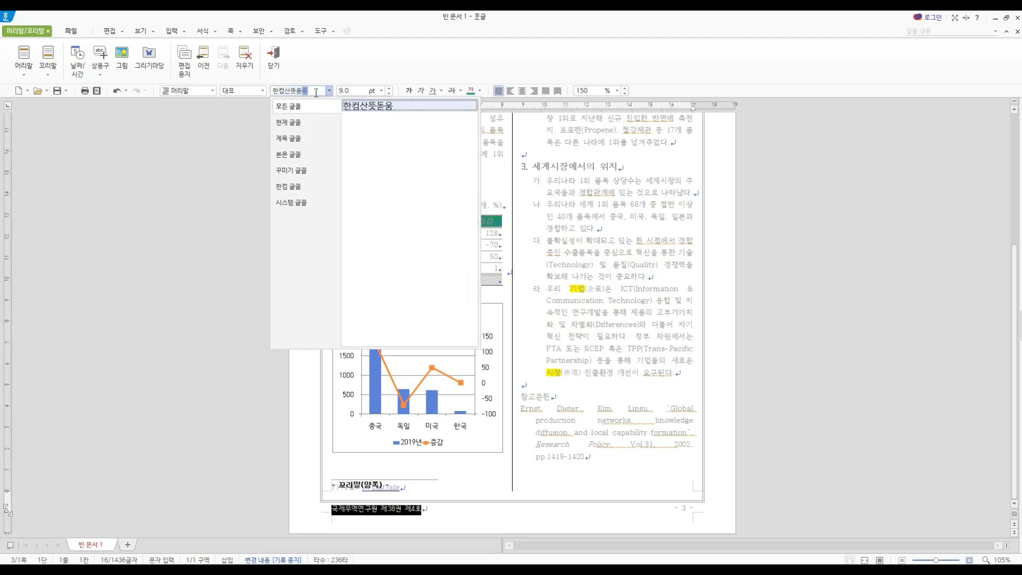
key(Return)
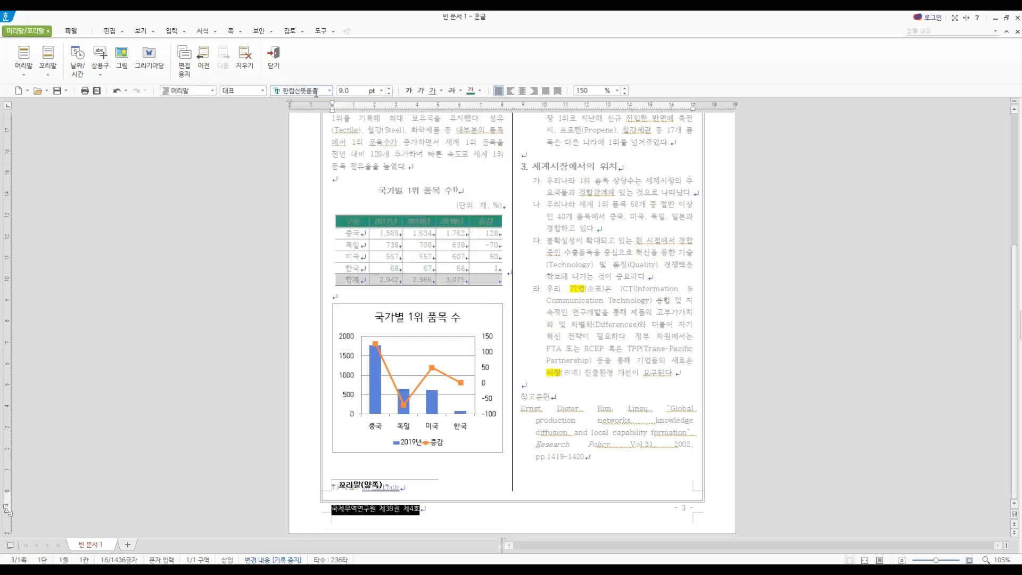
click(389, 89)
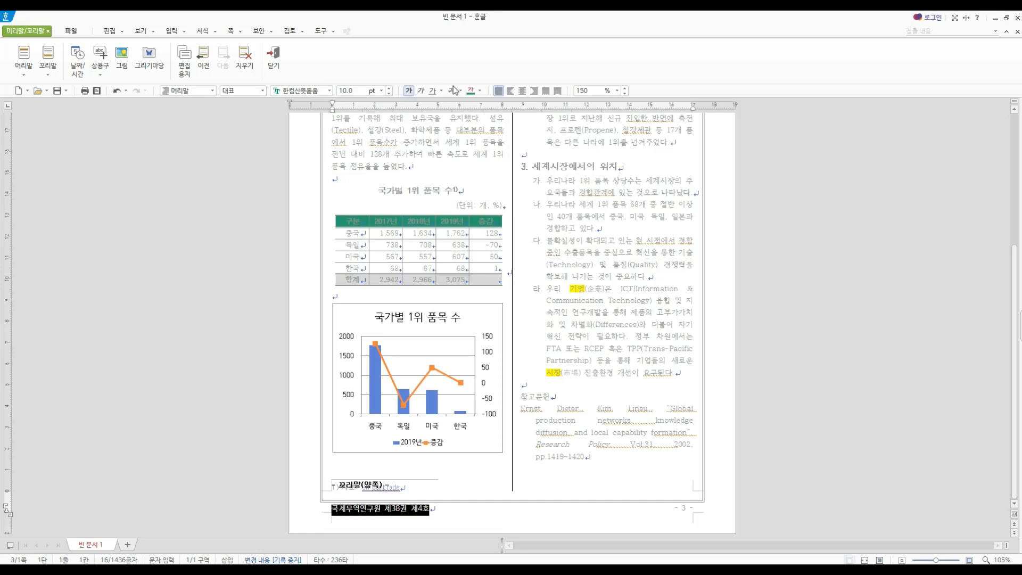
- Color the footer text dark navy from the 오피스 color theme, center it, and close footer editing
click(481, 91)
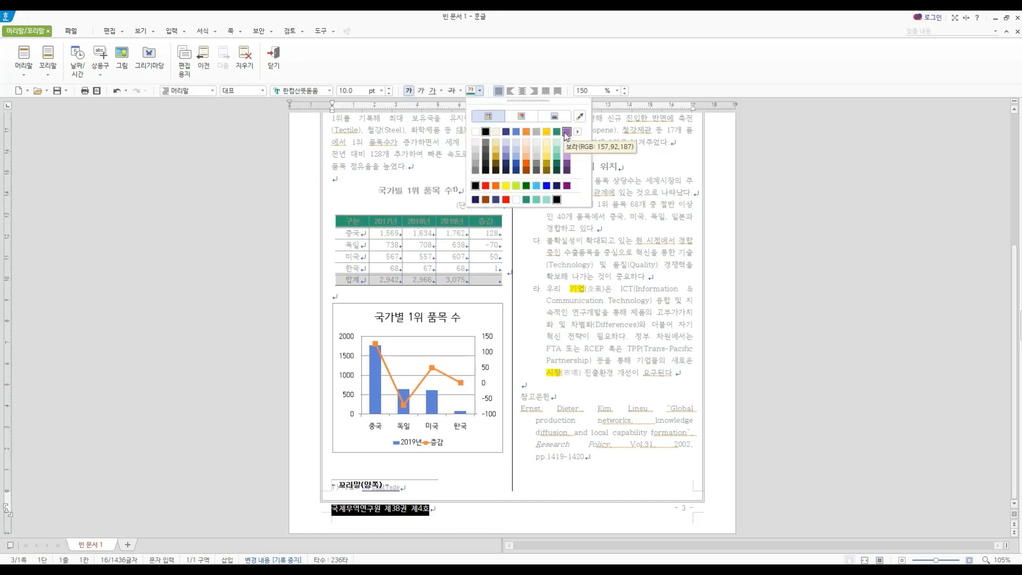
click(579, 133)
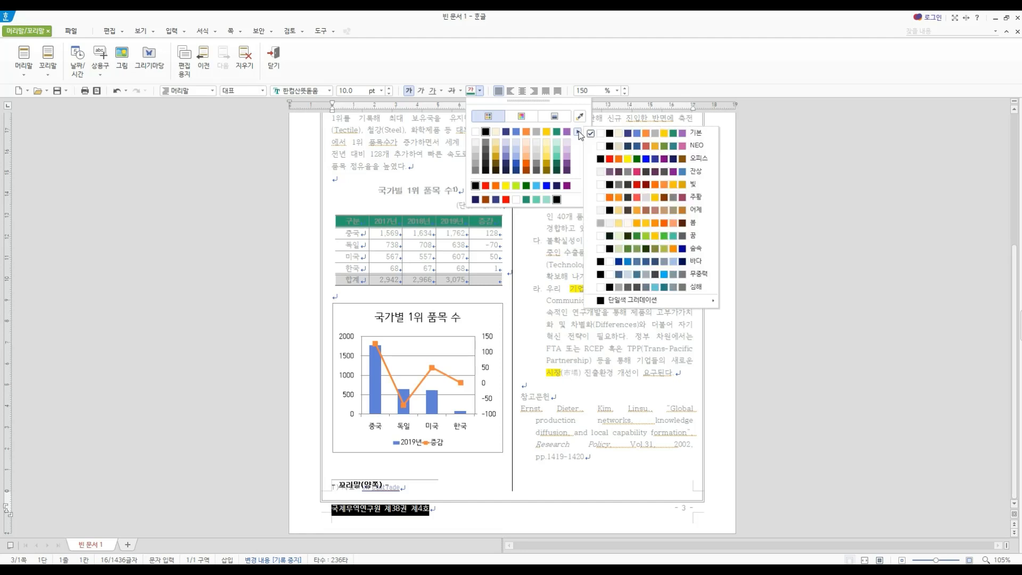
click(709, 159)
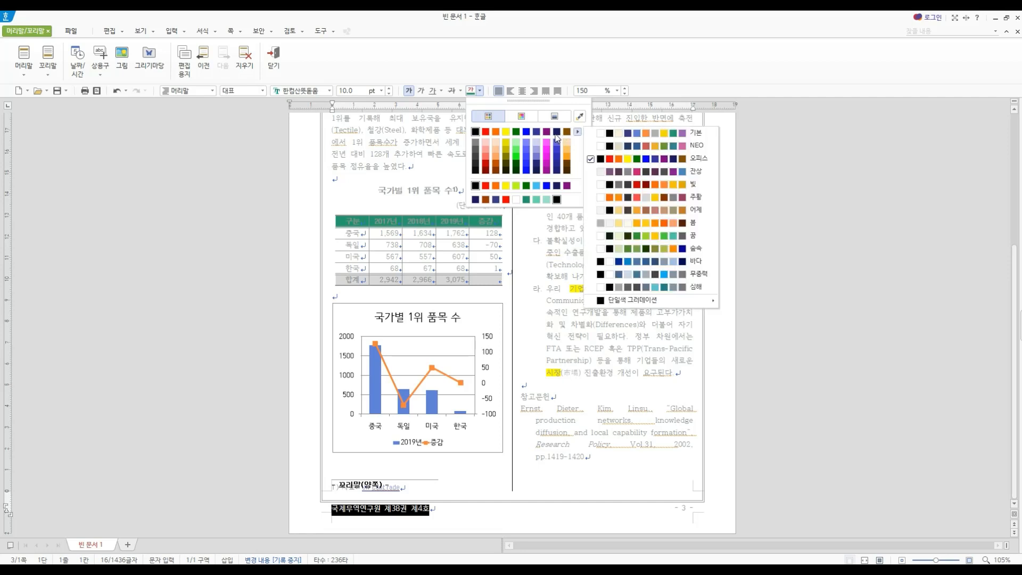
key(Escape)
key(Escape)
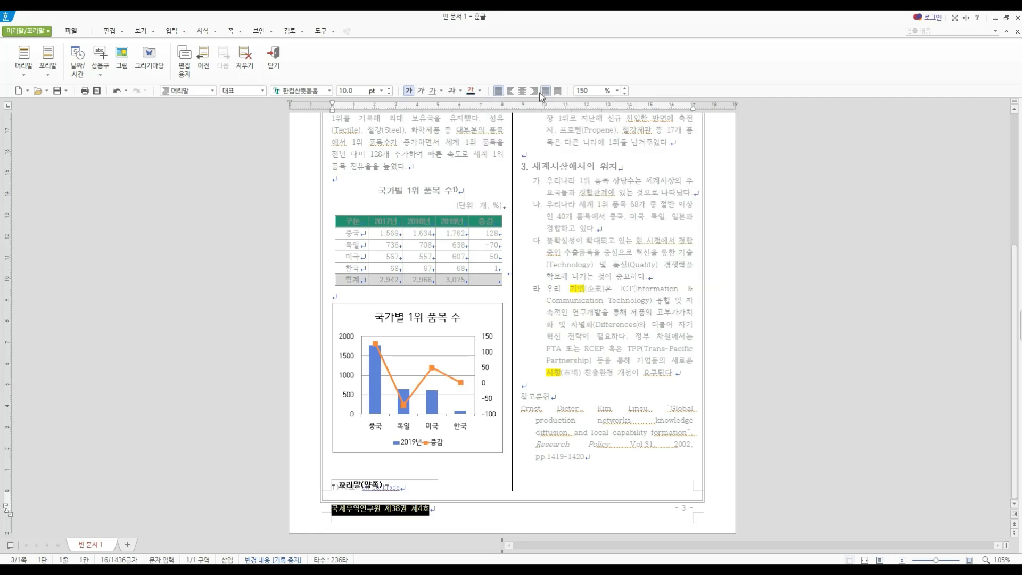
click(524, 91)
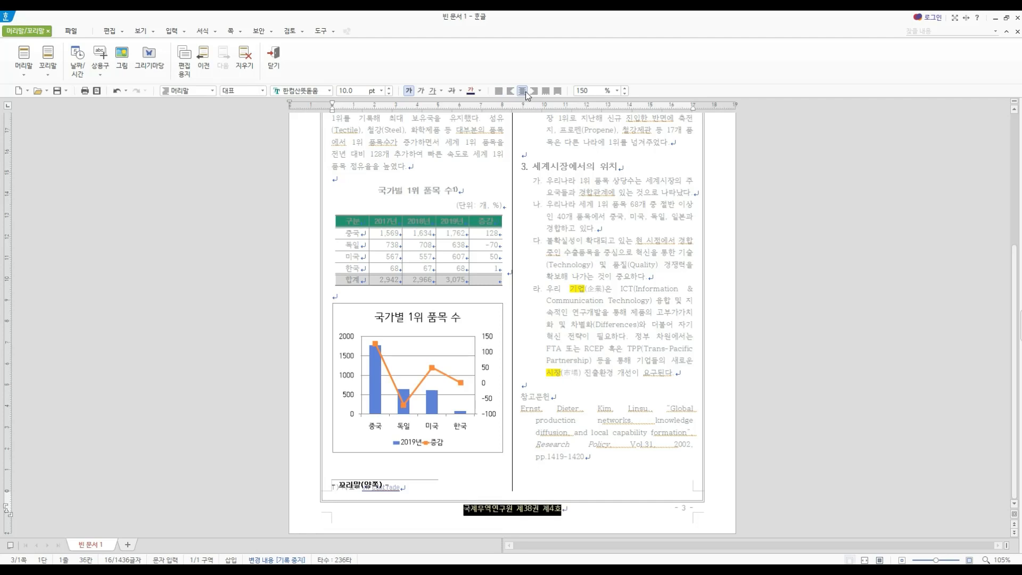
click(276, 60)
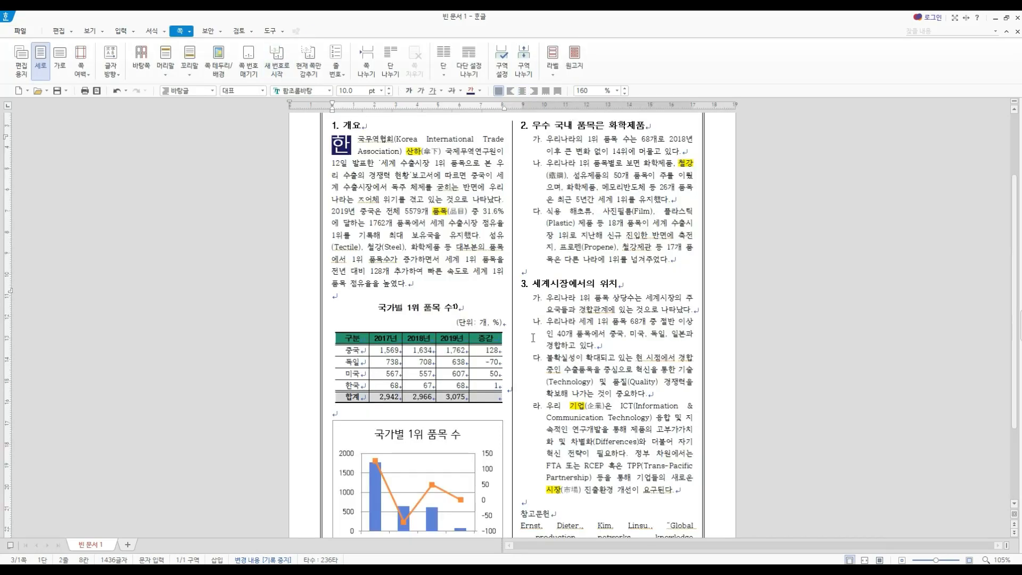
- Review the finished page, checking the line endings of sections 2 and 3 and the 참고문헌 entry
scroll(534, 336, up, 2)
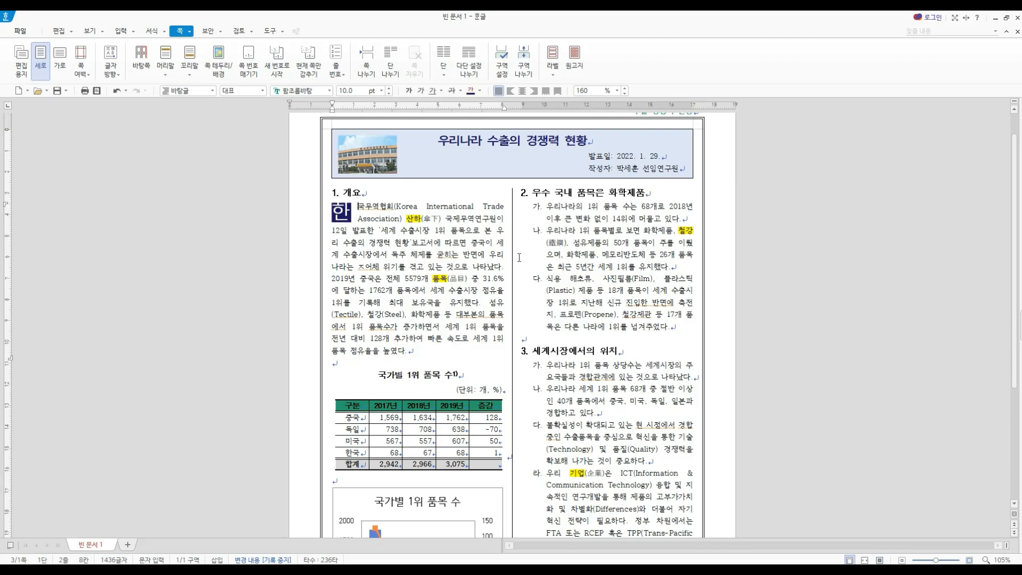
key(Hangul)
click(669, 217)
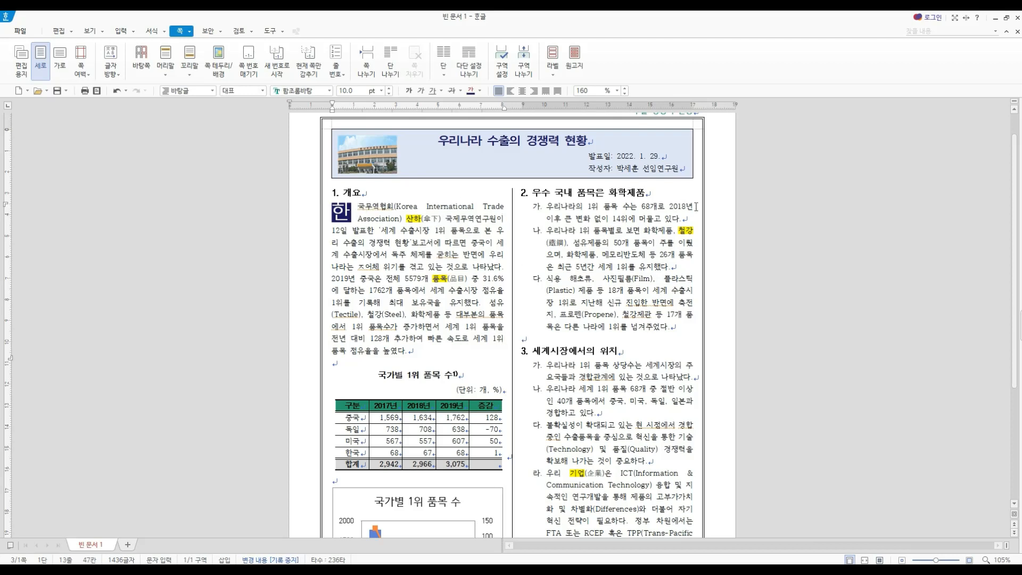
click(689, 320)
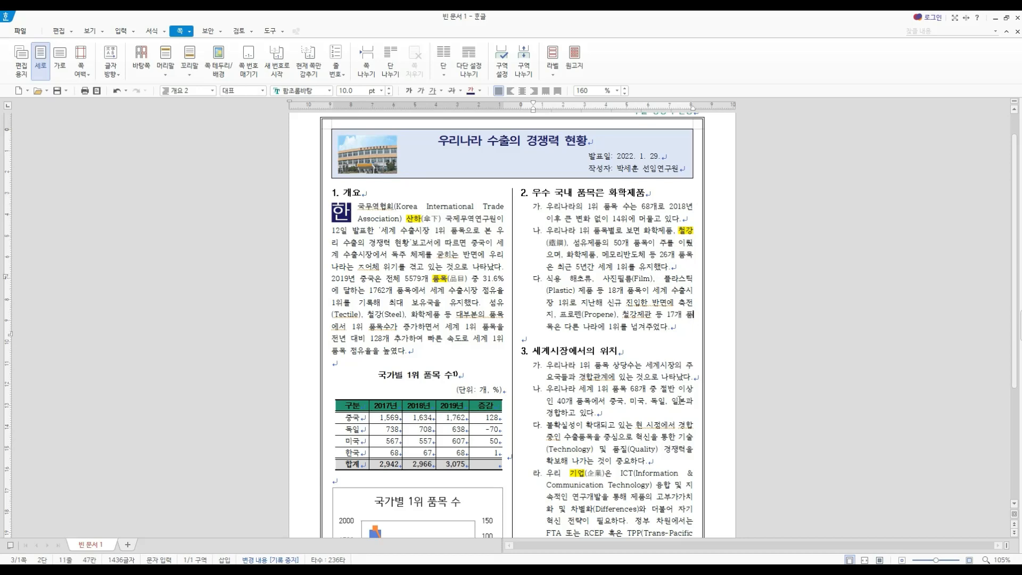
scroll(681, 401, down, 2)
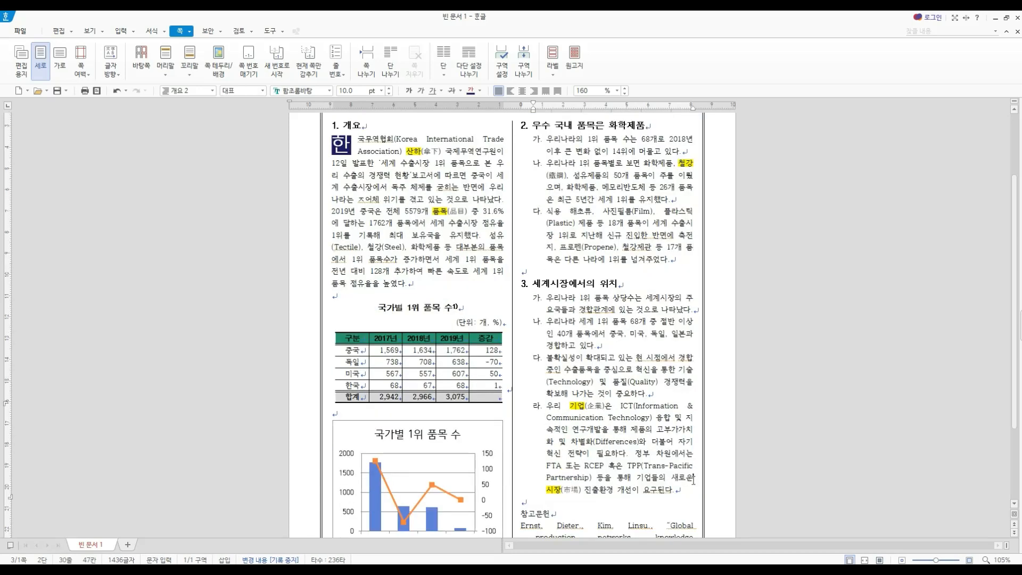
scroll(693, 481, down, 3)
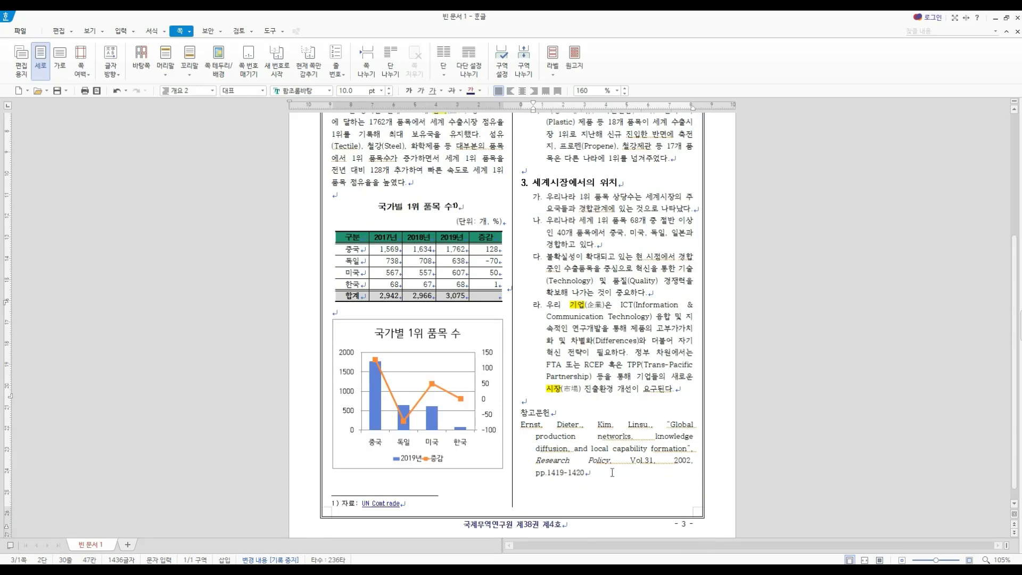
click(612, 472)
scroll(424, 394, up, 2)
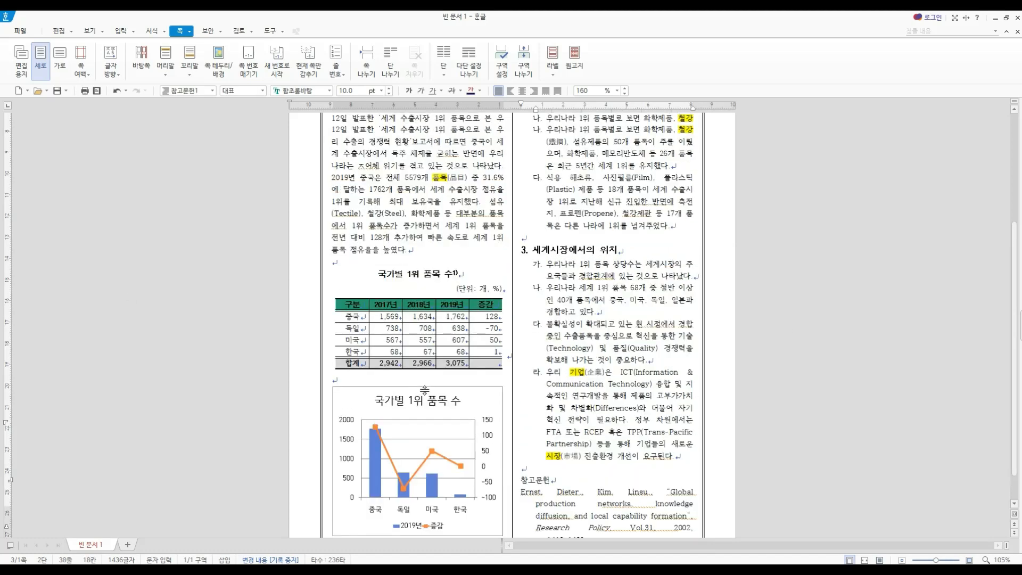
scroll(424, 390, up, 2)
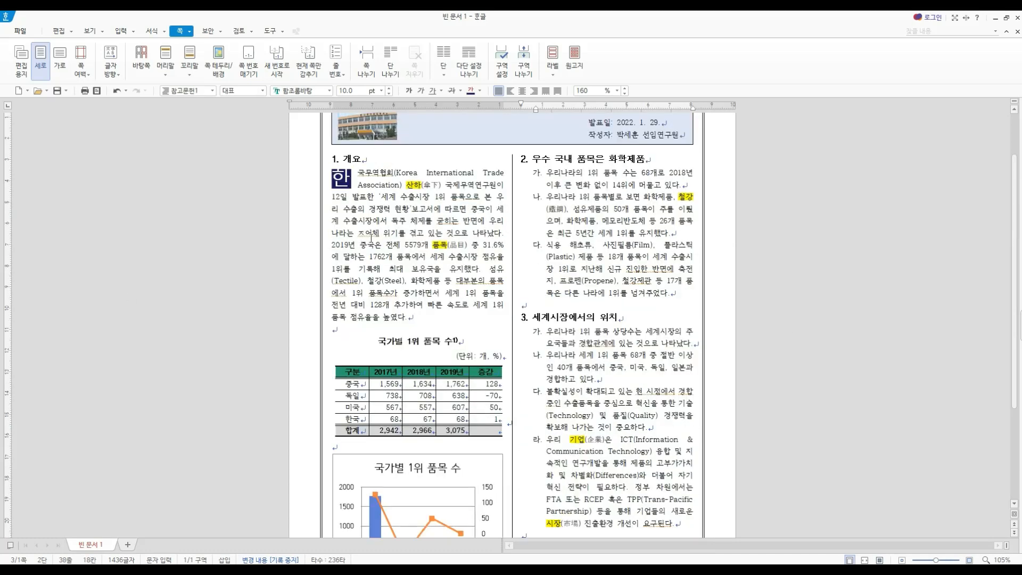
- Correct the mistyped word in the 1. 개요 paragraph so the phrase reads 정체 위기를
drag(357, 233, 371, 234)
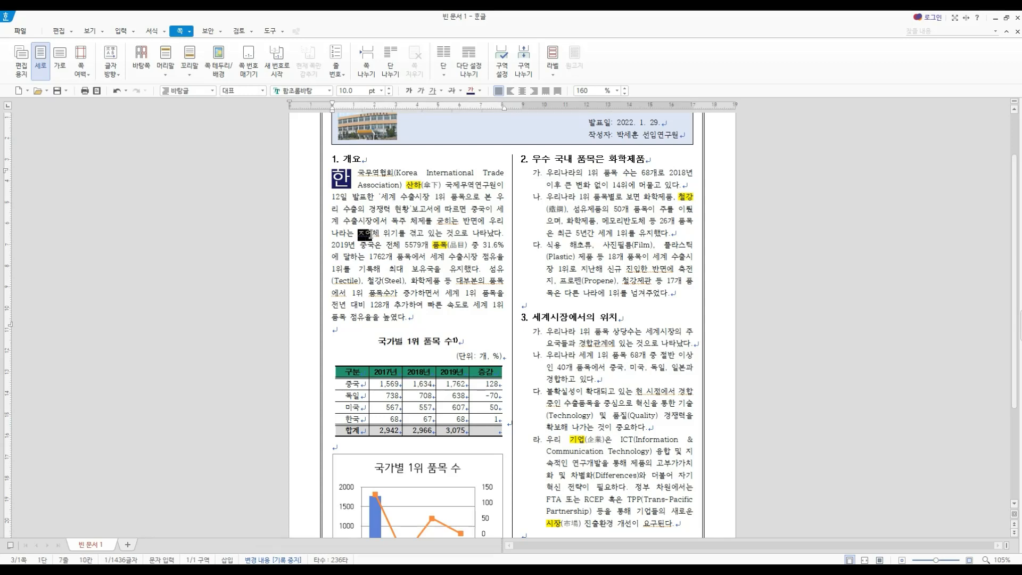
key(F9)
text(저)
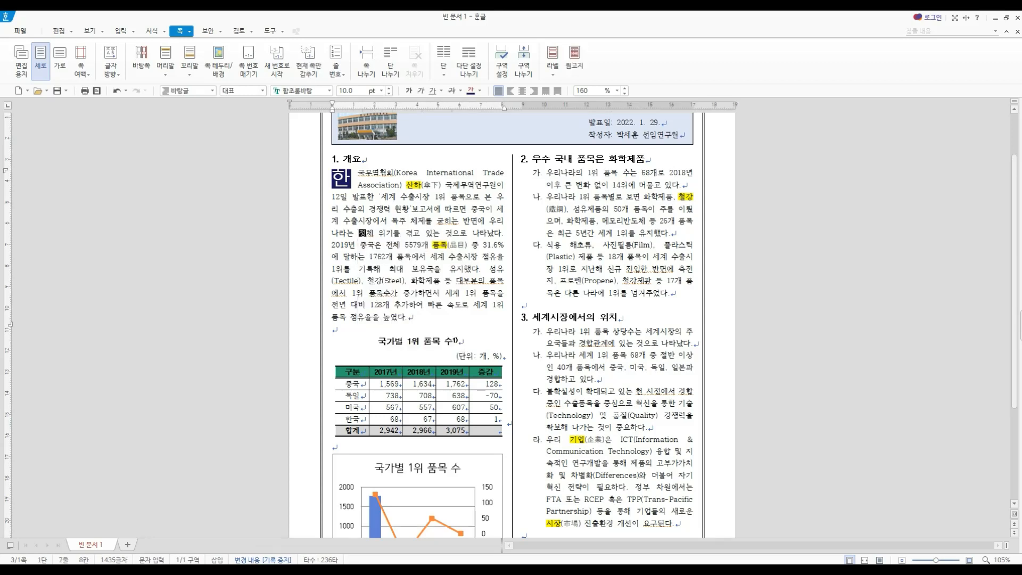
click(448, 320)
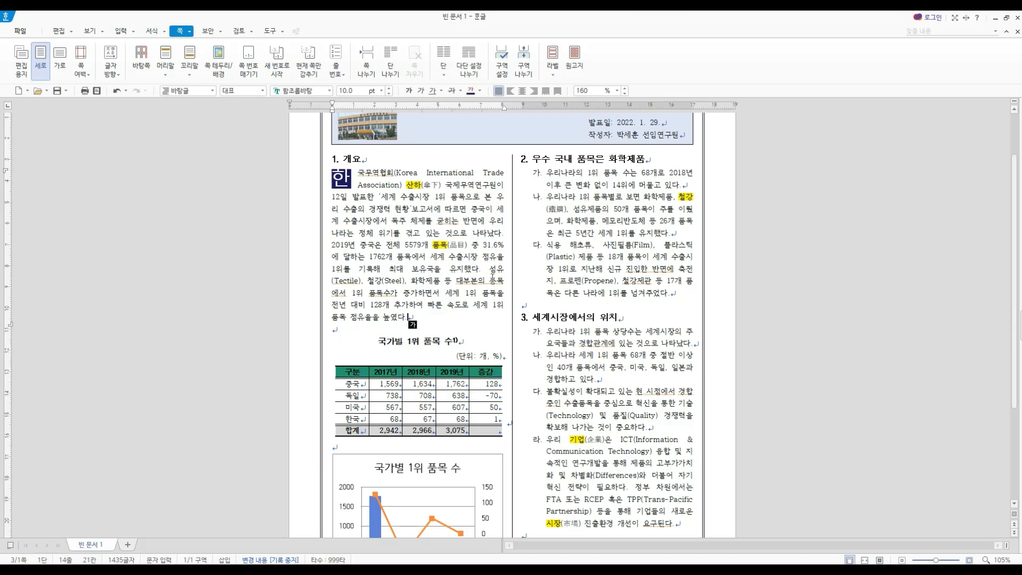
- Review the report from the title to the table, and check the table's margin and caption properties (여백/캡션) without changing them
scroll(435, 222, up, 2)
click(434, 221)
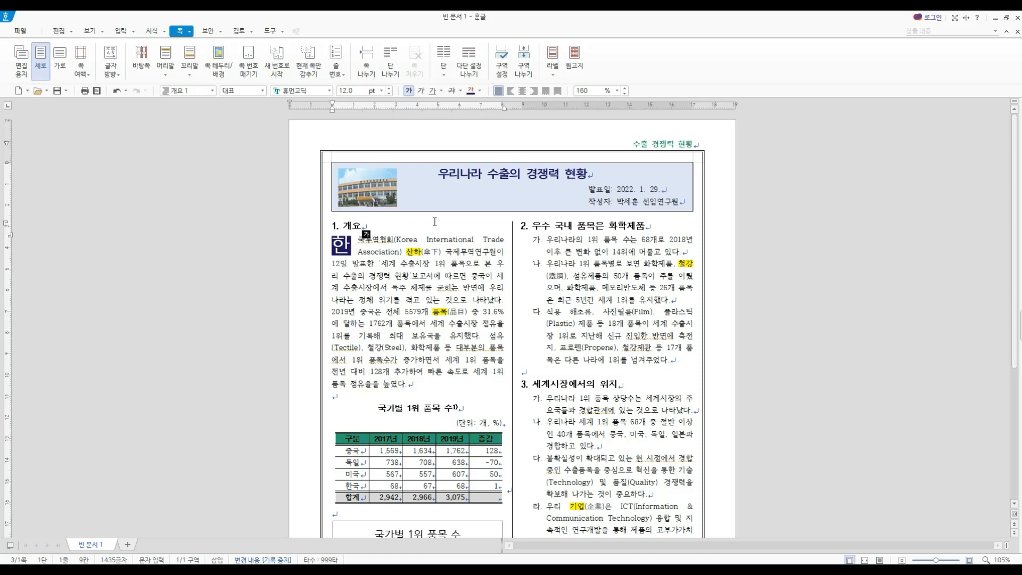
scroll(440, 437, down, 1)
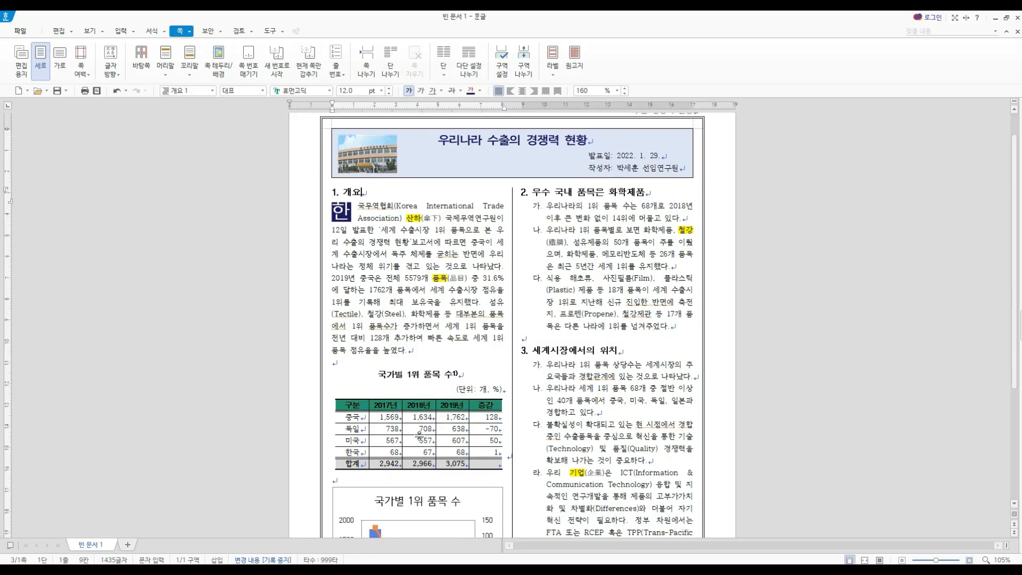
scroll(452, 442, down, 2)
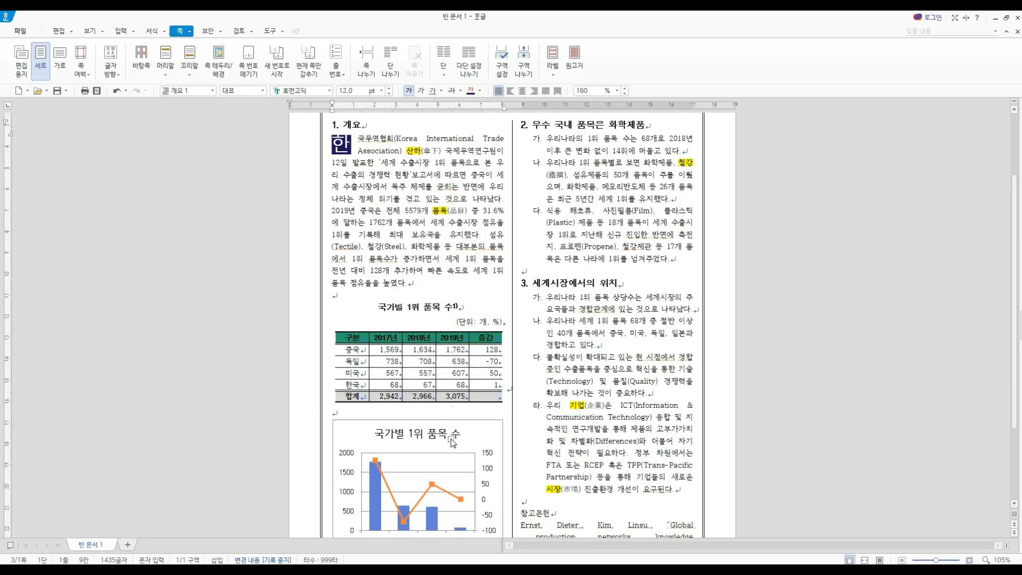
click(493, 337)
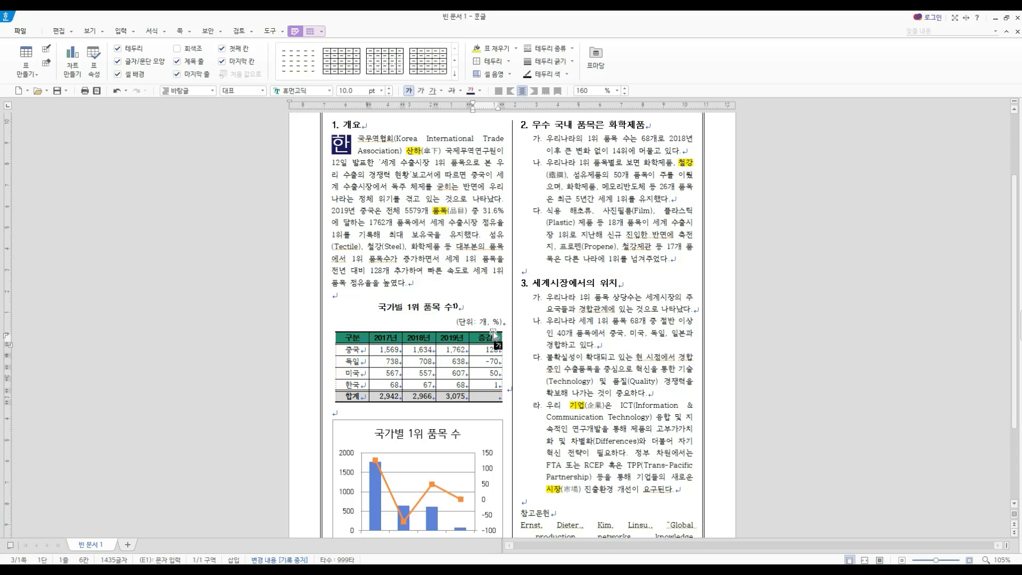
click(493, 331)
click(311, 32)
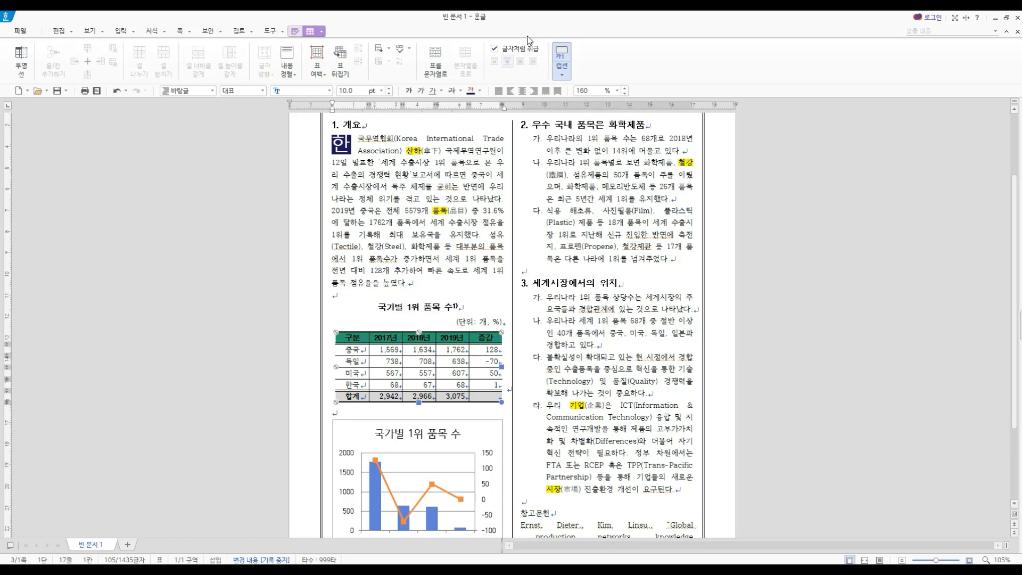
double_click(457, 334)
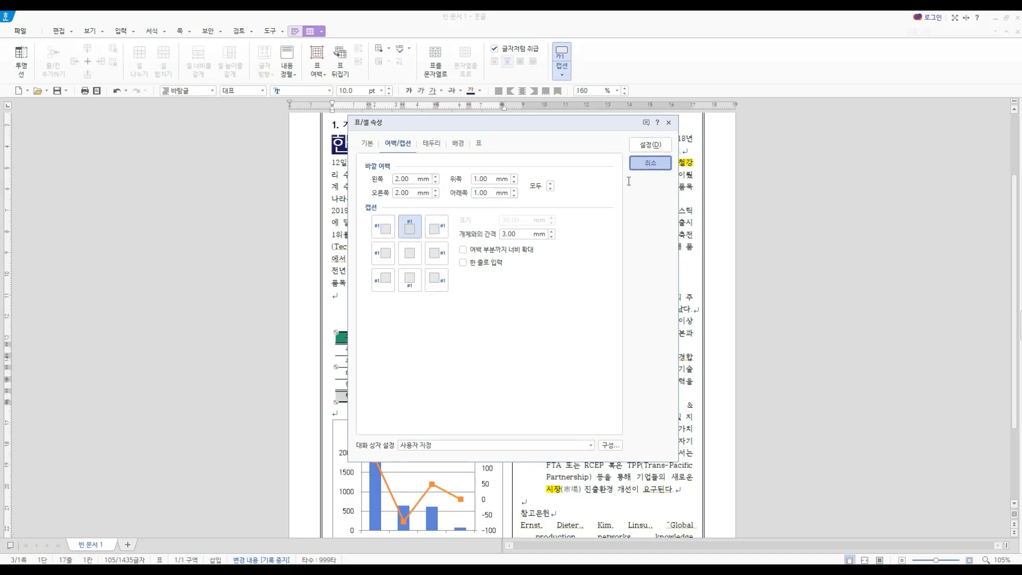
click(650, 163)
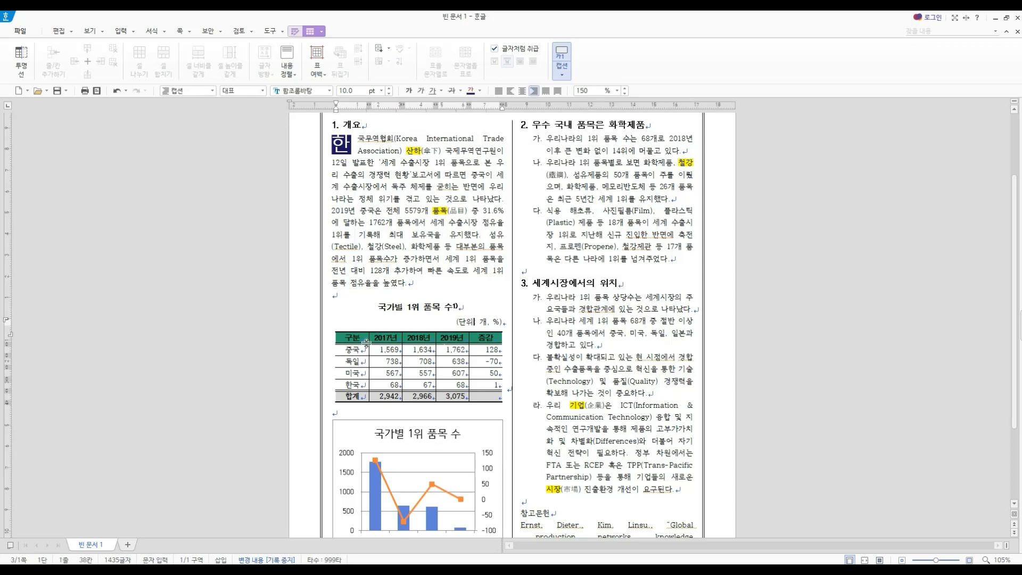
- Make the heights of all cells in the 국가별 1위 품목 수 table equal
drag(356, 341, 482, 396)
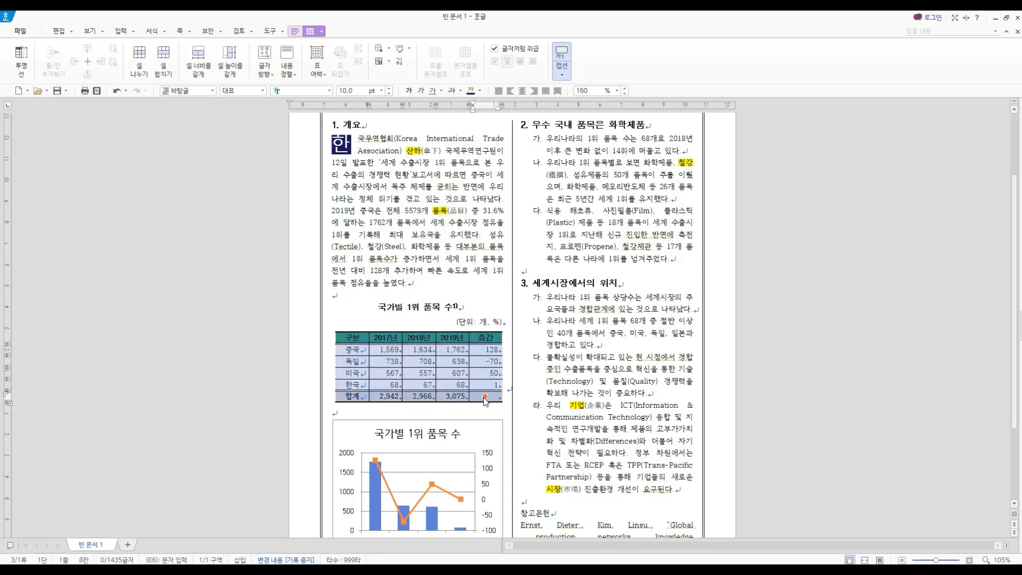
right_click(483, 397)
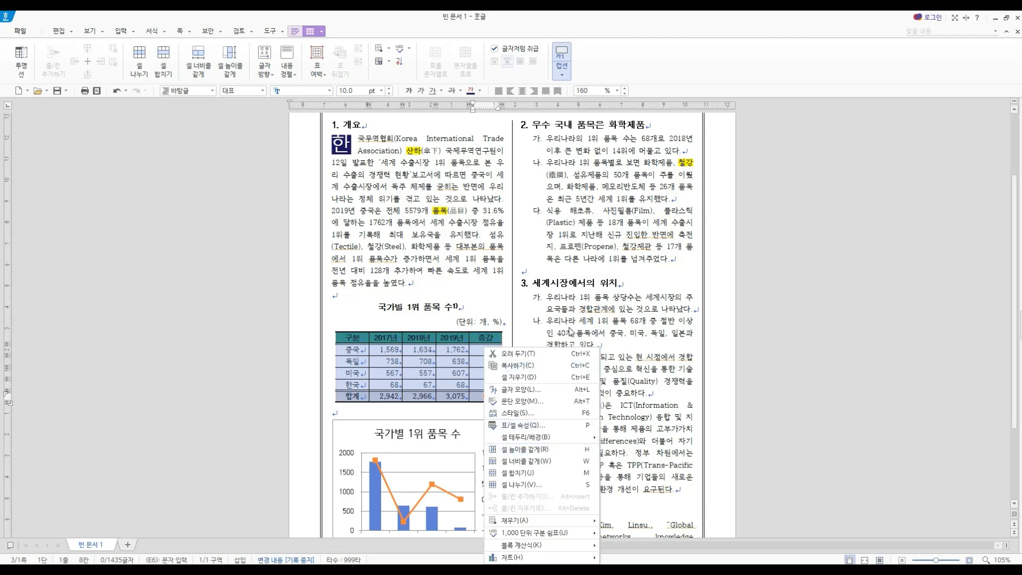
click(543, 451)
- Widen the 2019년 column of the table and restore equal widths across all its columns
click(471, 334)
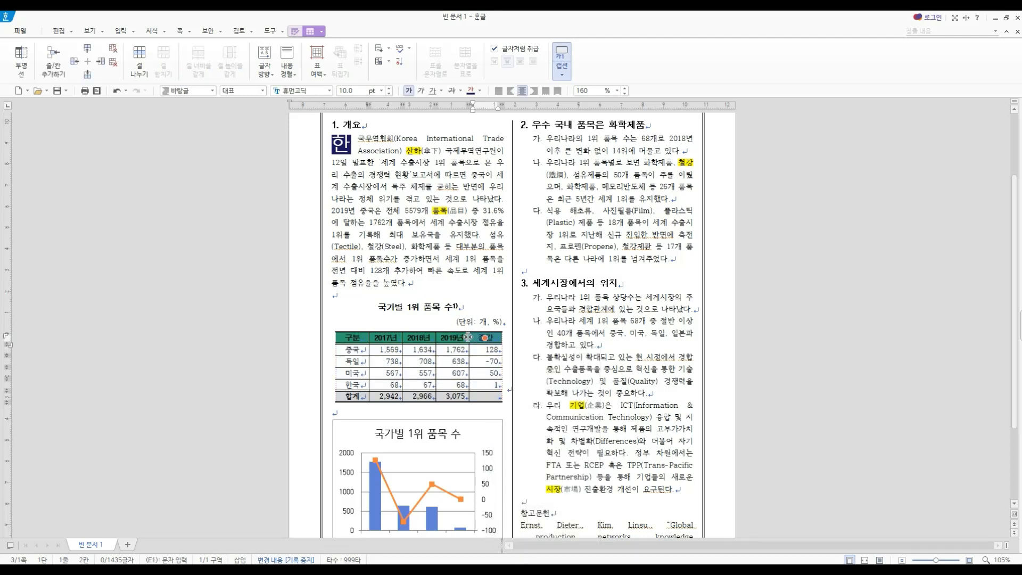
drag(471, 334, 477, 335)
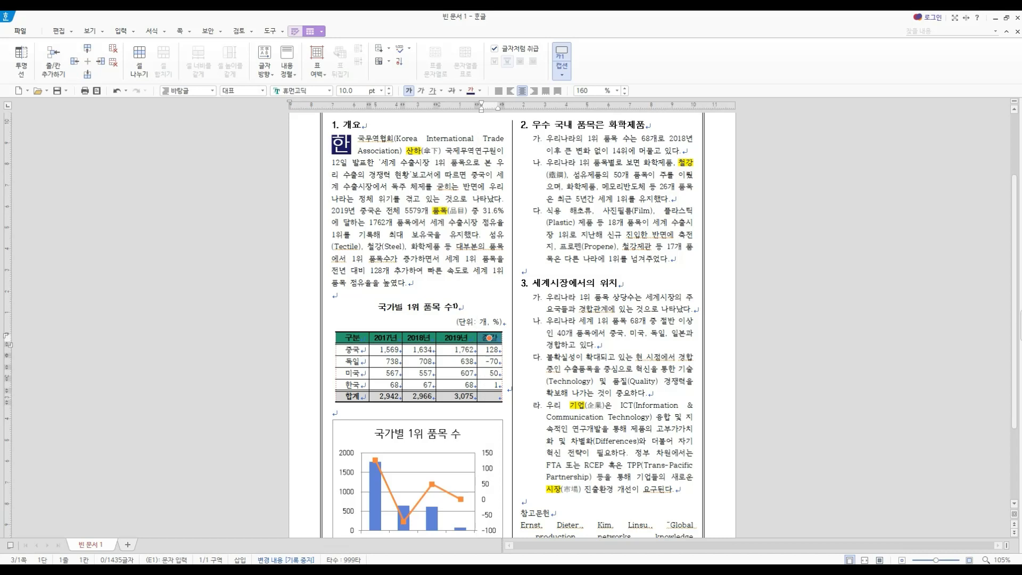
click(505, 321)
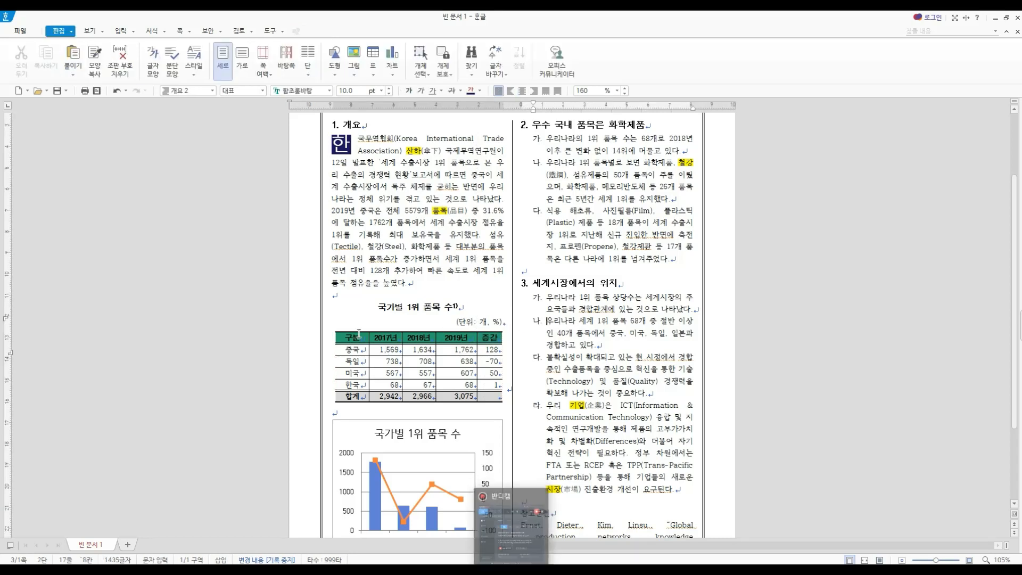
drag(360, 333, 488, 396)
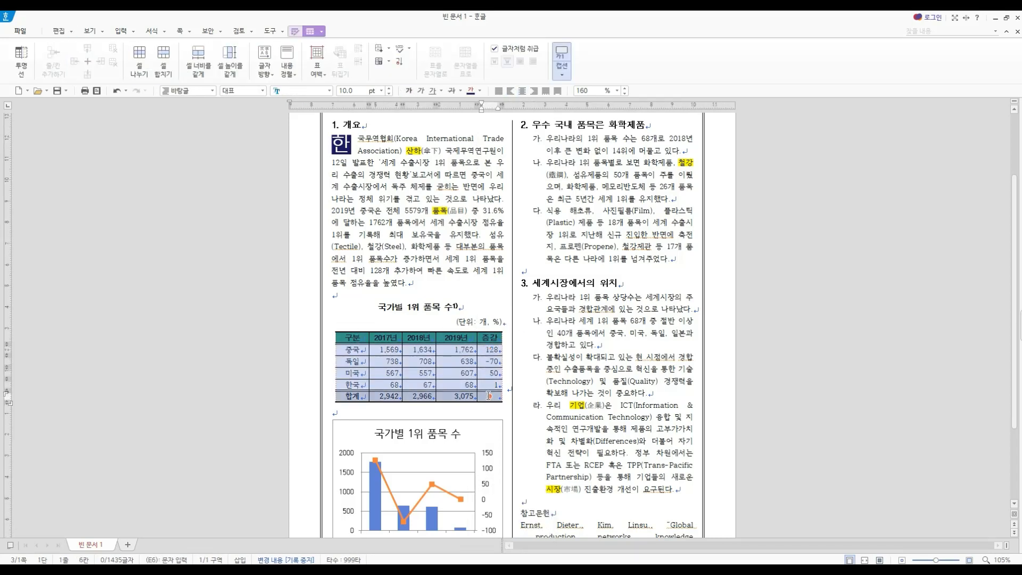
right_click(488, 396)
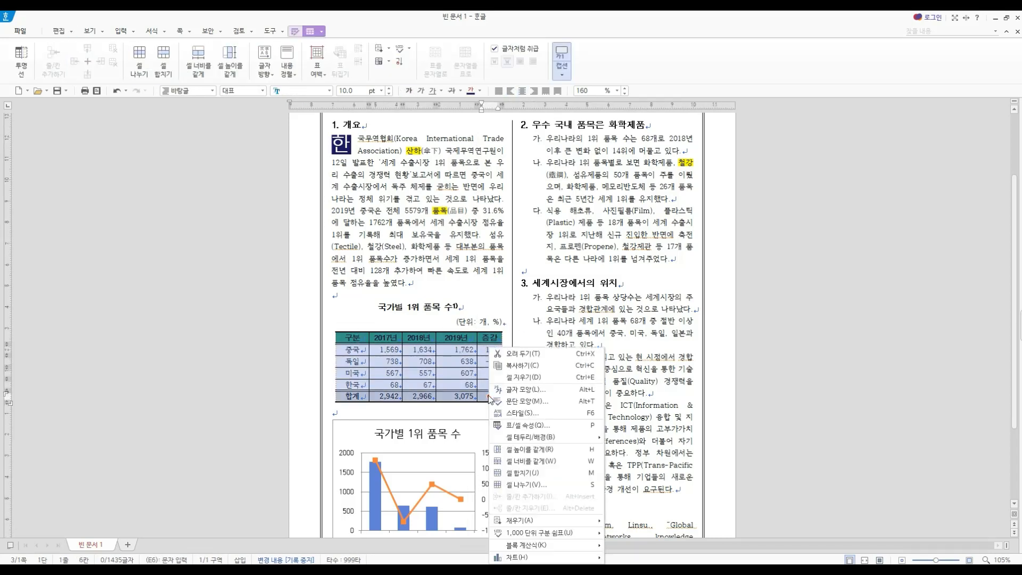
click(532, 462)
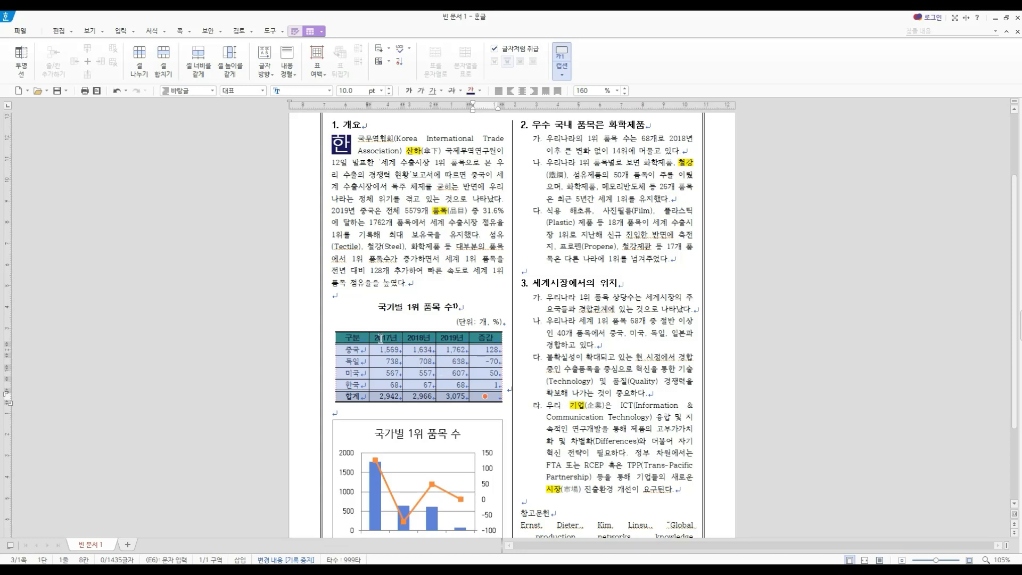
- Examine the border and background settings for each selected table cell (각 셀마다 적용) and close them without changes
right_click(480, 340)
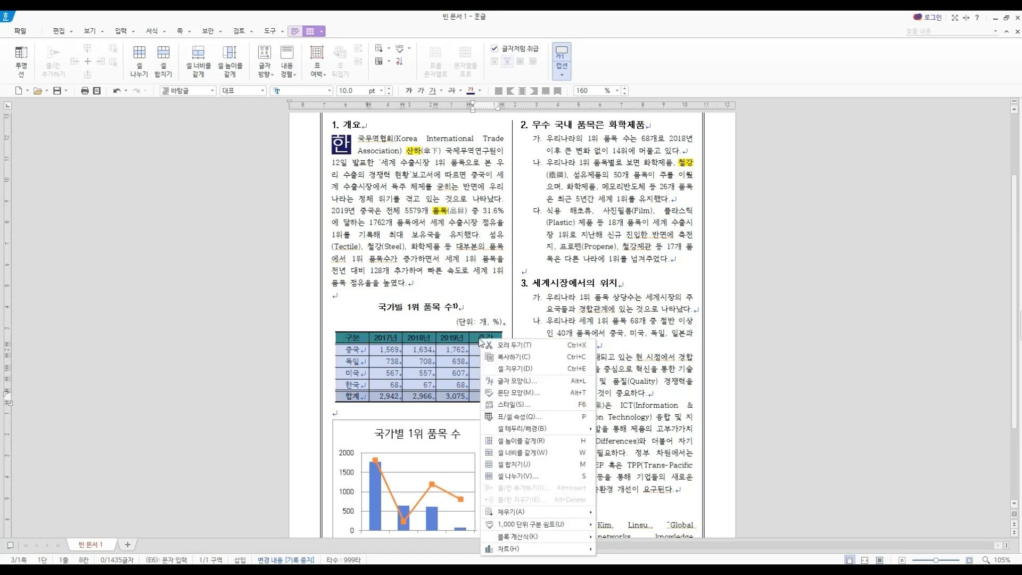
mouse_move(580, 430)
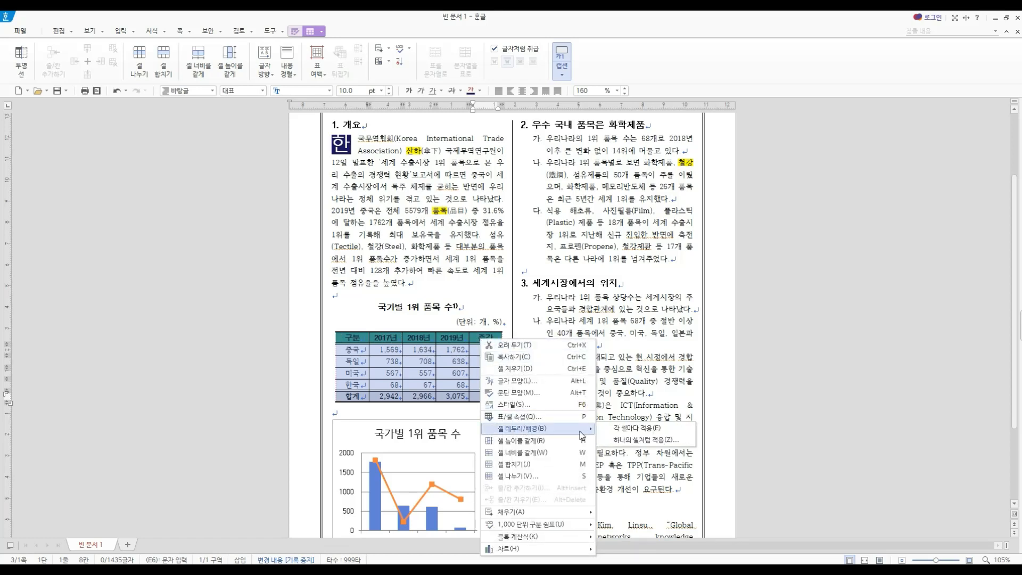
click(623, 432)
drag(433, 131, 679, 154)
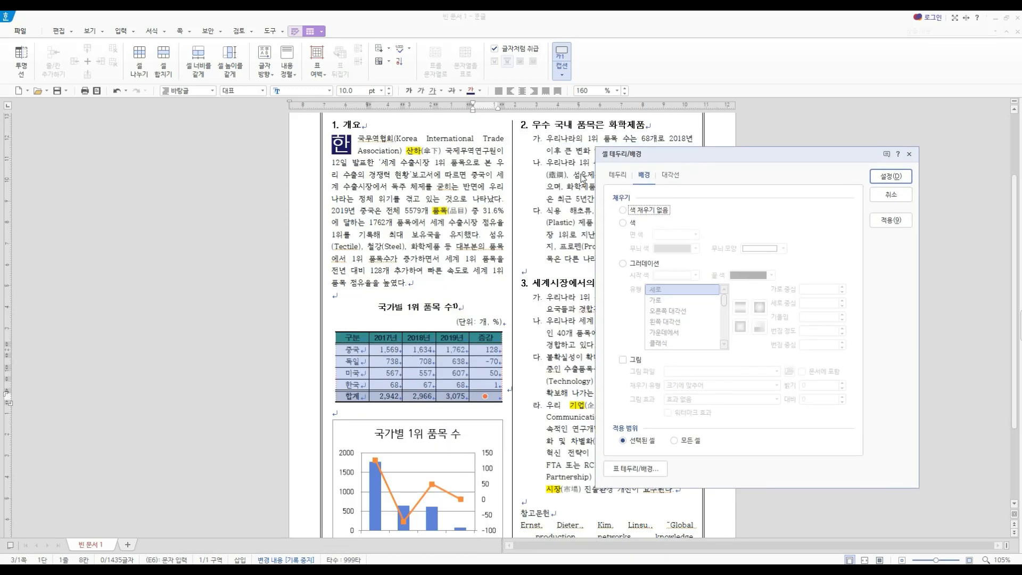
click(618, 175)
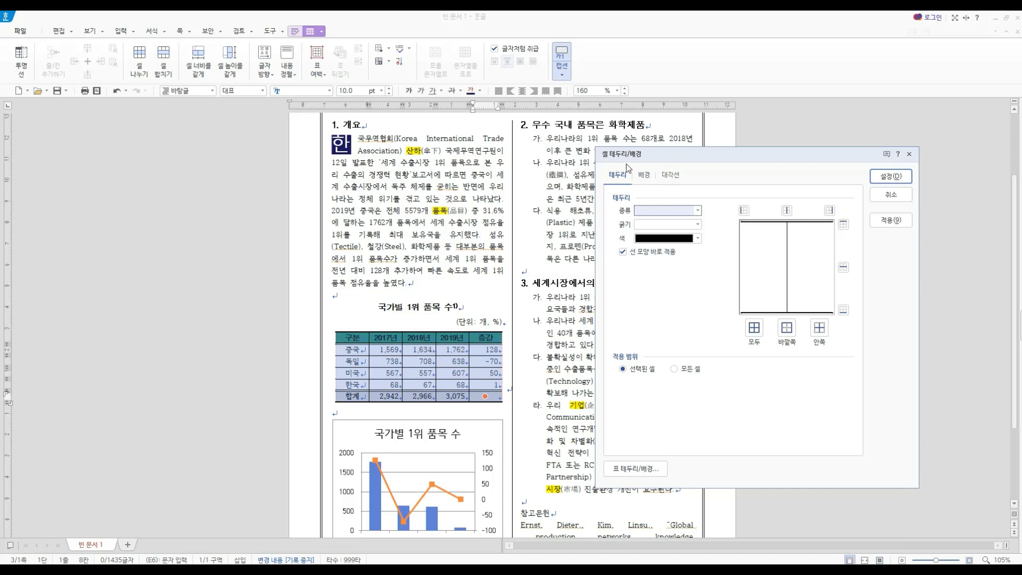
click(642, 175)
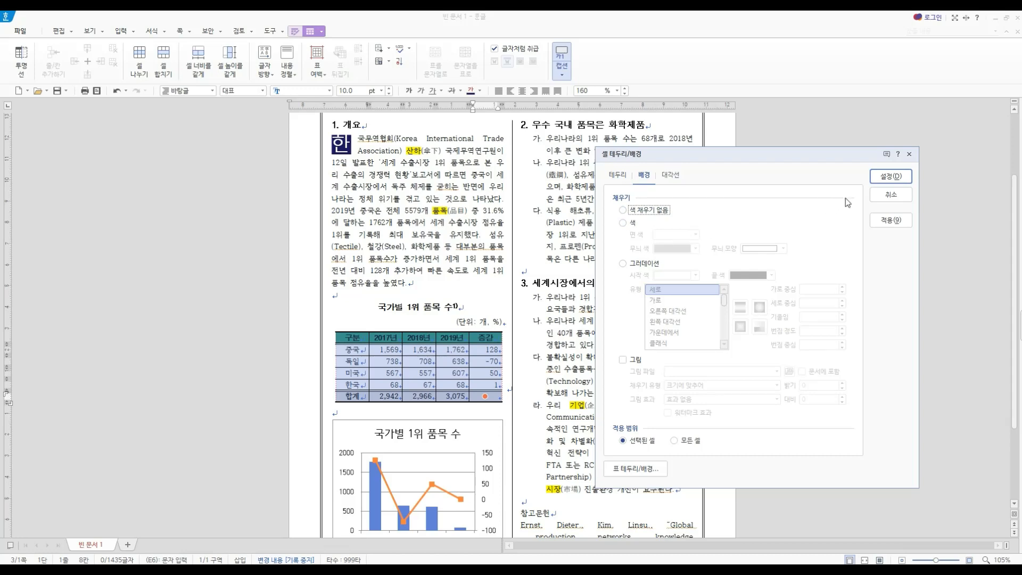
click(872, 197)
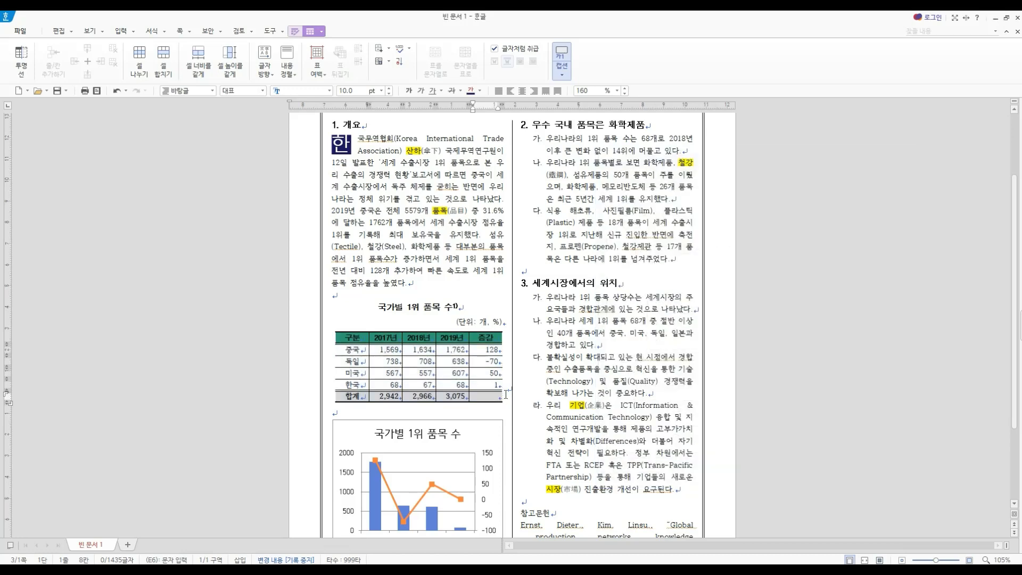
- Examine the block calculation options for the 2017년 to 2019년 figures and the caption placement options of the table
click(507, 394)
drag(487, 392, 353, 386)
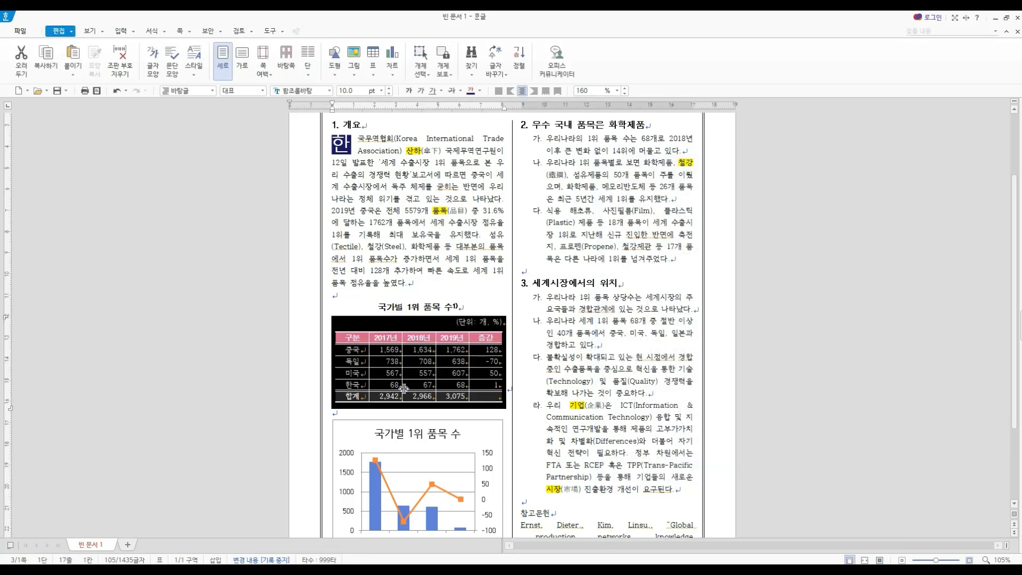
click(508, 400)
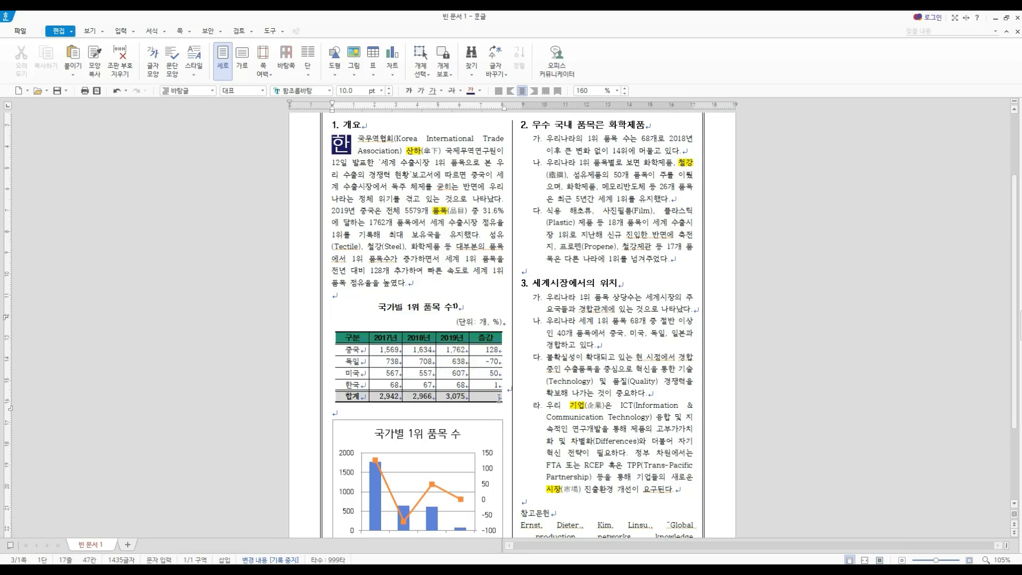
click(449, 397)
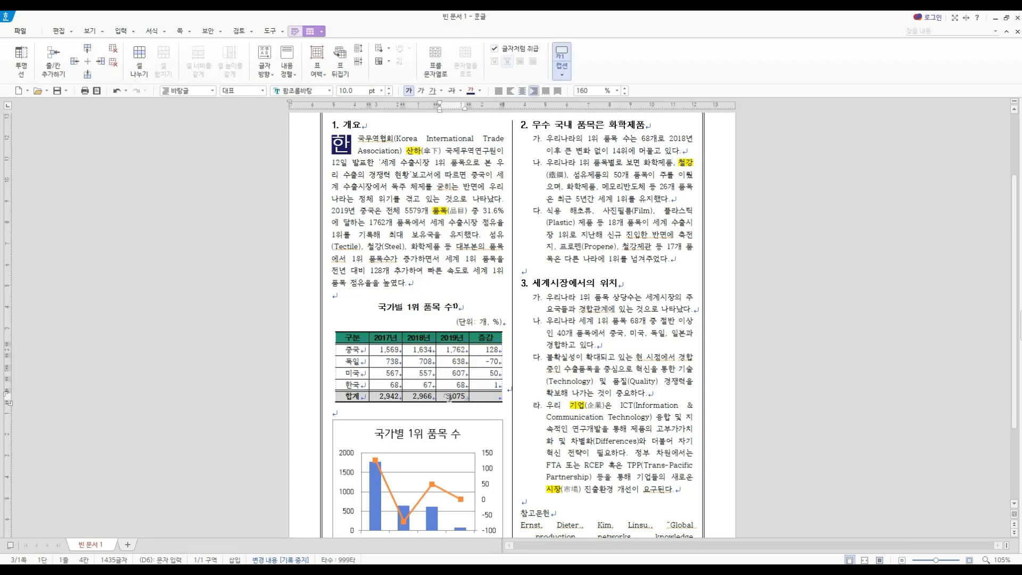
drag(391, 349, 447, 399)
right_click(446, 399)
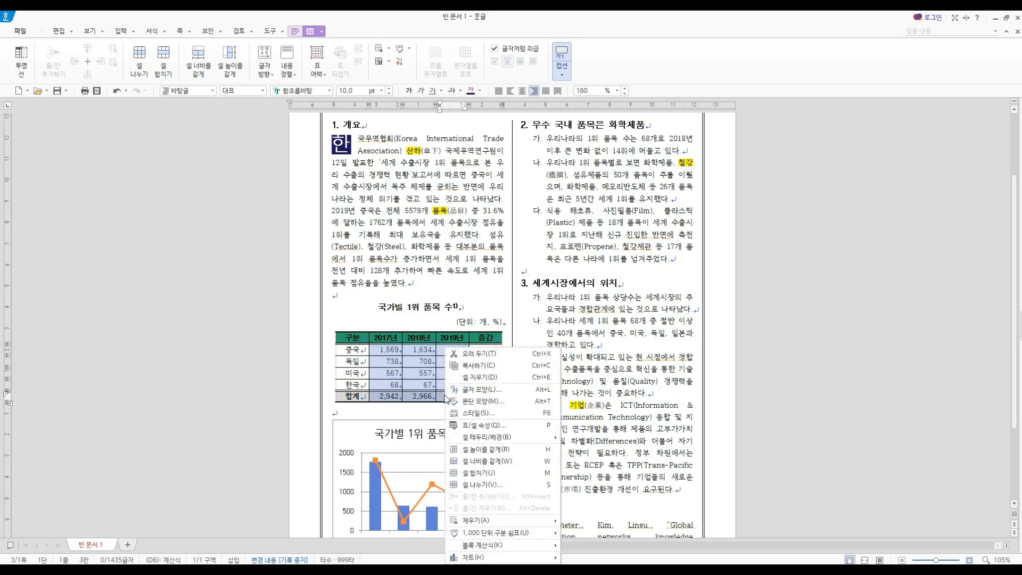
mouse_move(481, 543)
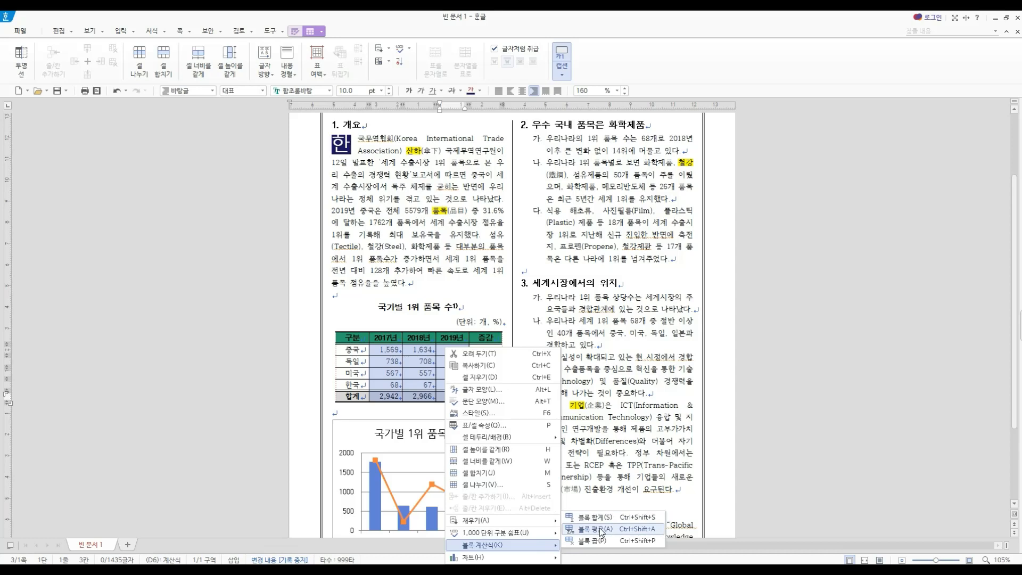
click(391, 347)
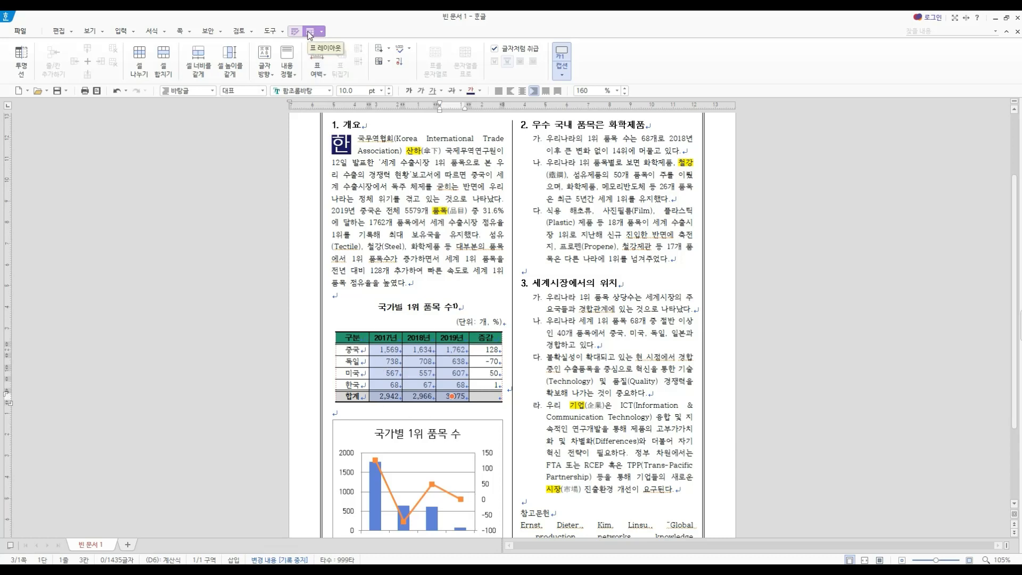
click(561, 79)
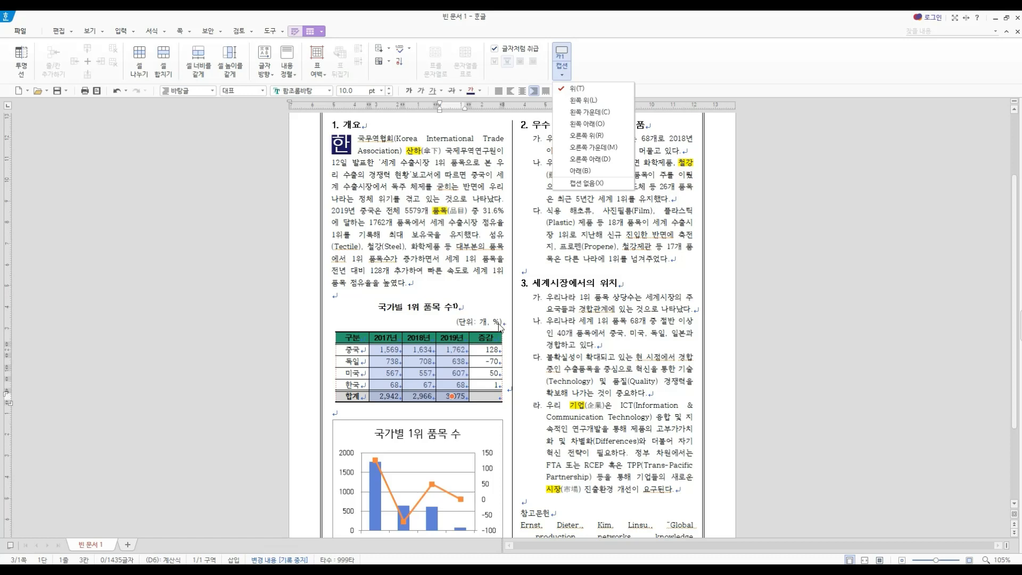
click(352, 338)
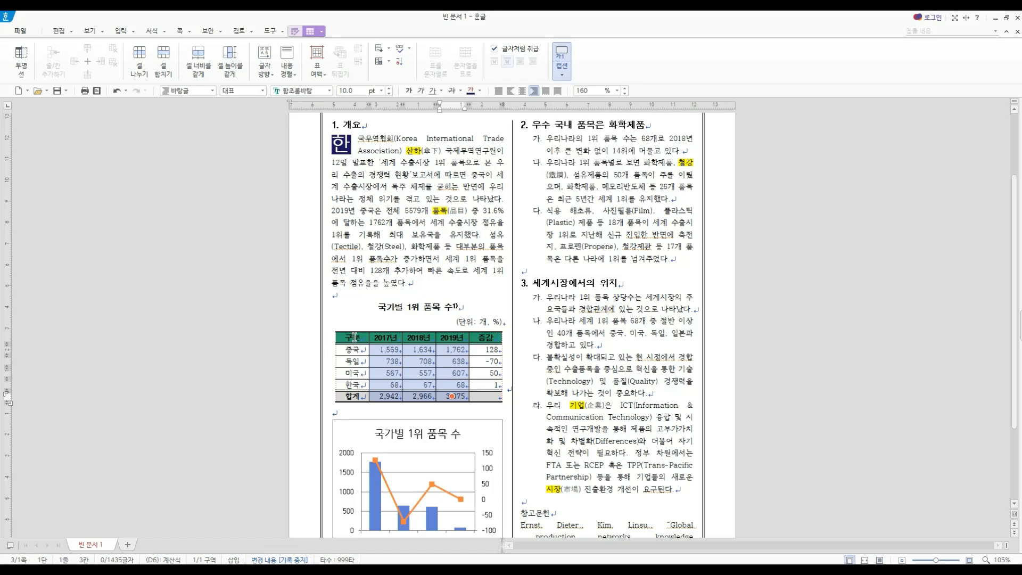
- Check the header row, the 합계 row and the country name cells of the 국가별 1위 품목 수 table by selecting them
click(353, 337)
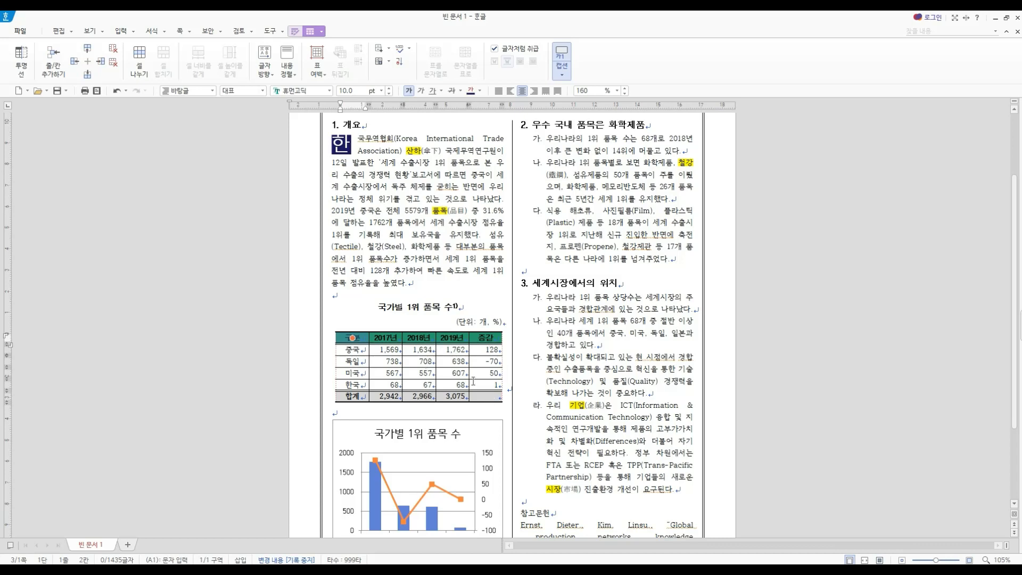
ctrl+click(477, 396)
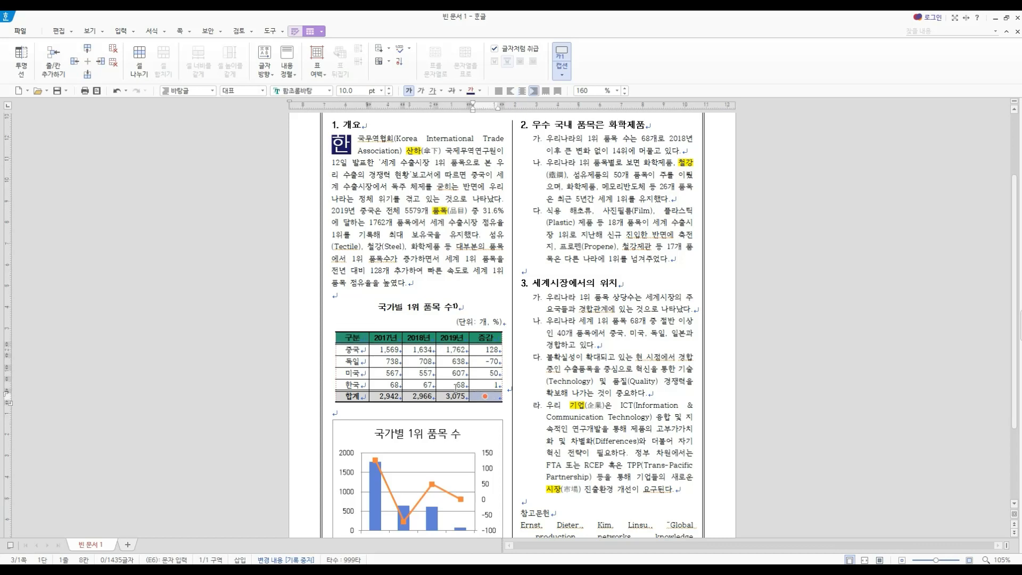
drag(358, 341, 418, 341)
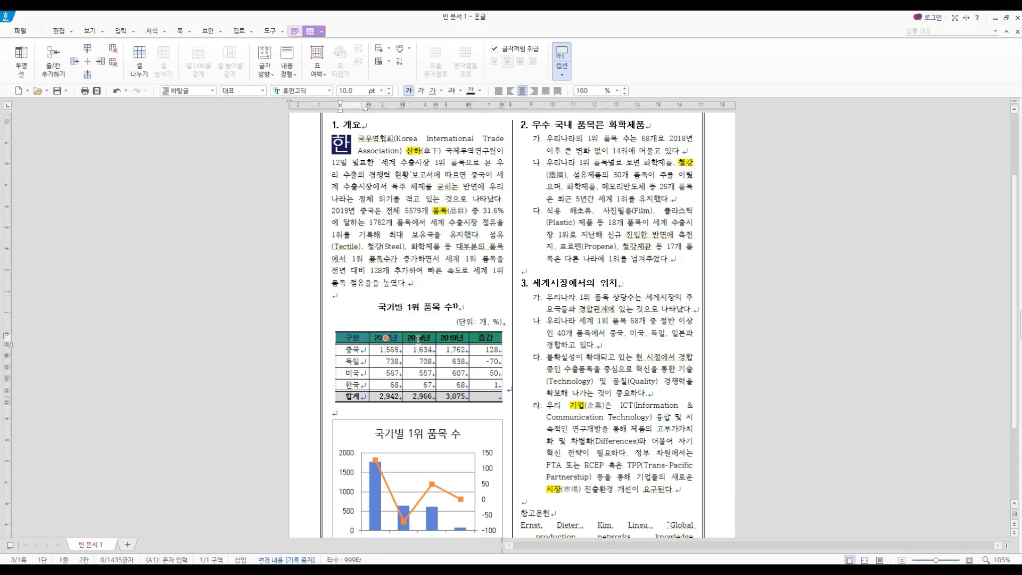
click(364, 396)
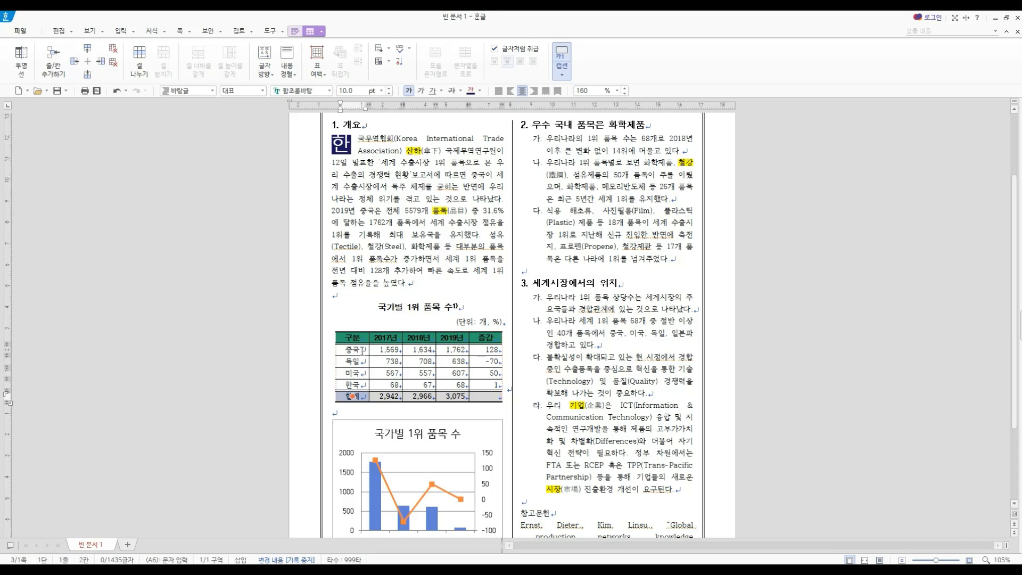
drag(365, 350, 364, 387)
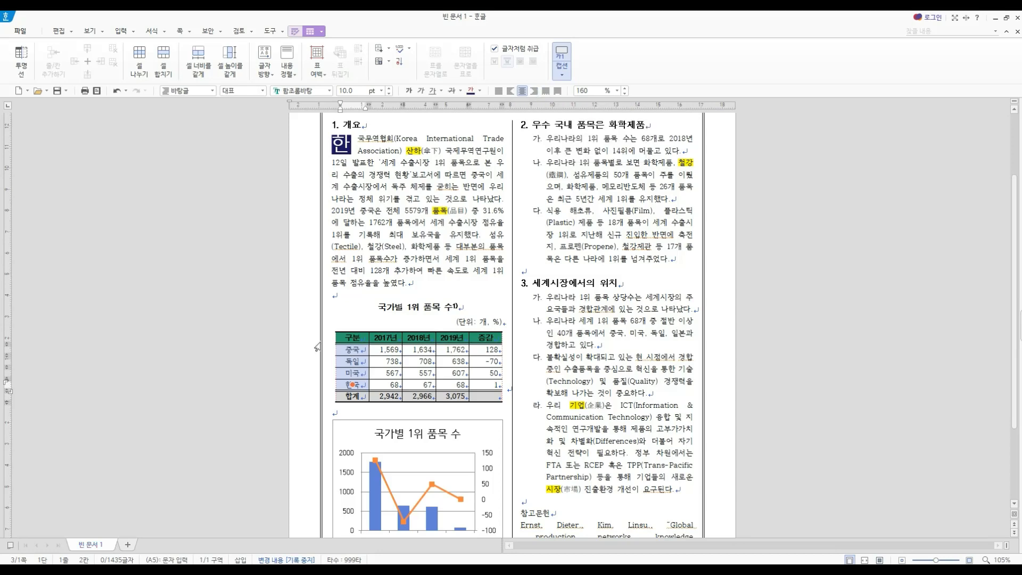
- Check the hyperlink on the UN Comtrade text in the footnote and cancel editing it
scroll(316, 348, down, 3)
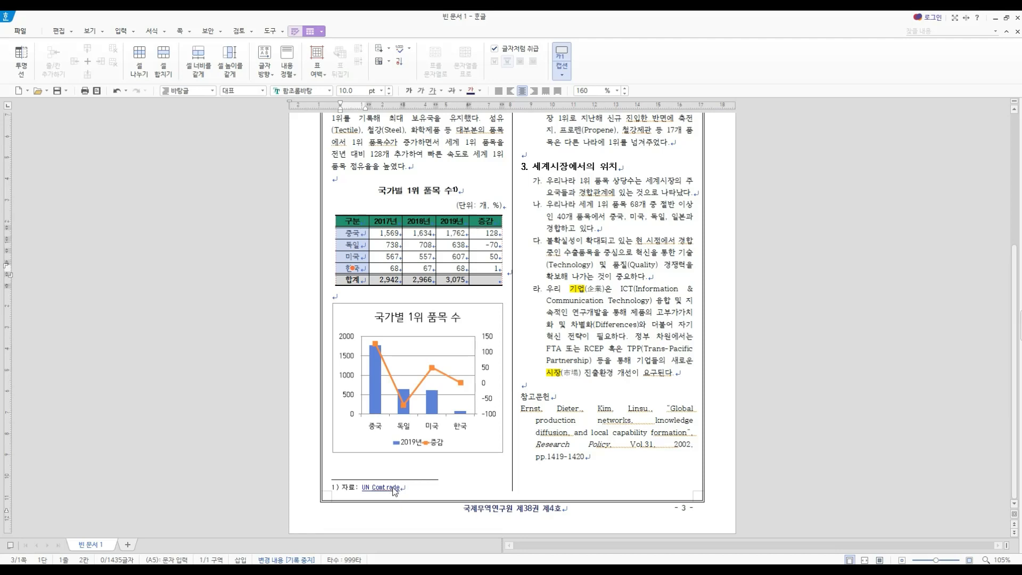
right_click(393, 489)
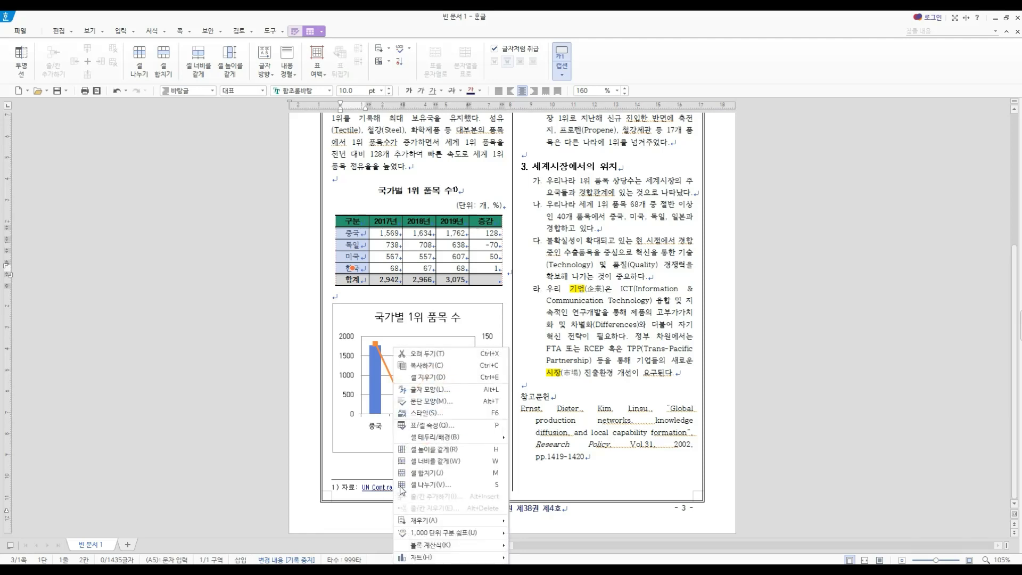
click(381, 479)
drag(403, 488, 363, 488)
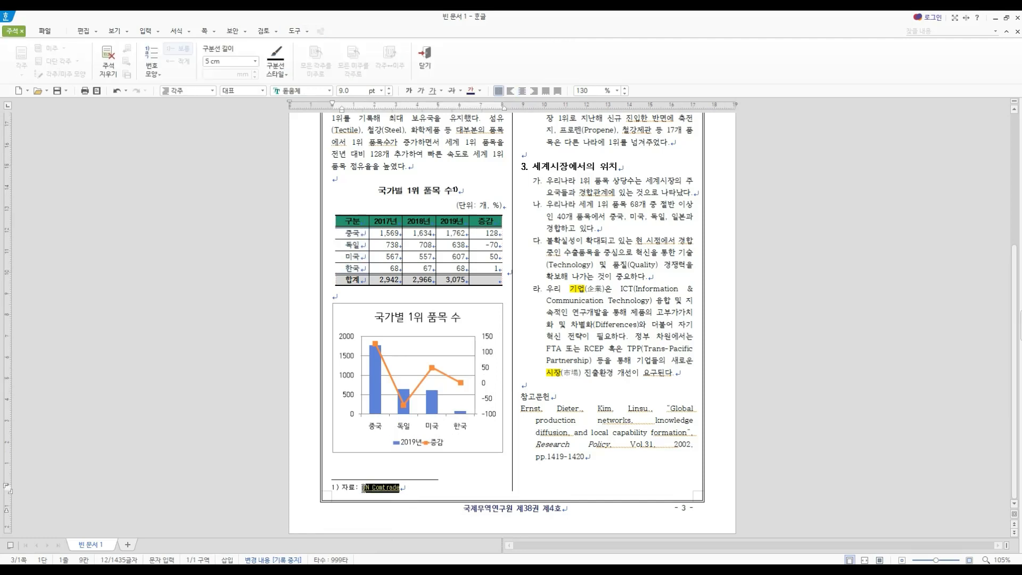
right_click(374, 487)
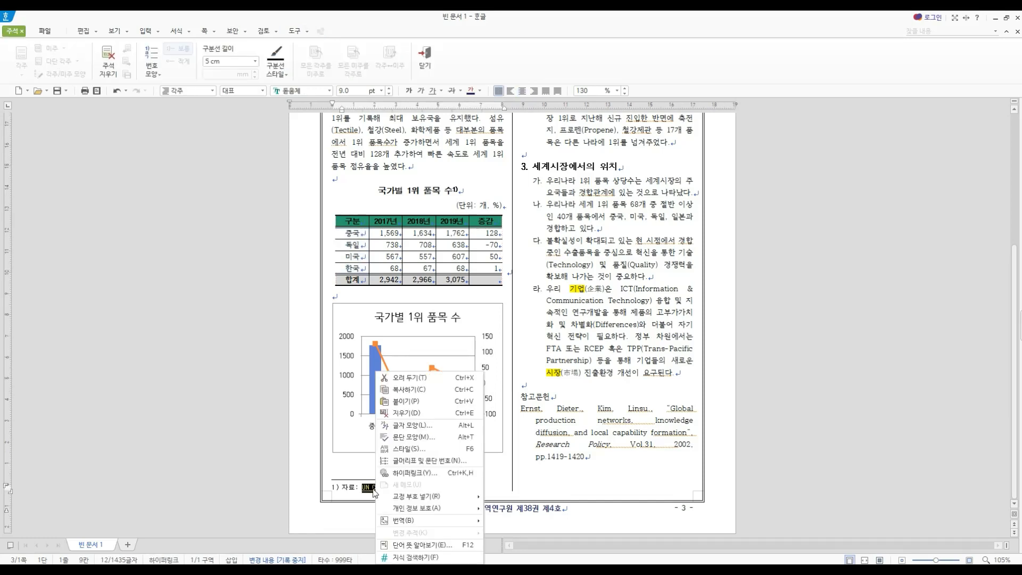
click(415, 473)
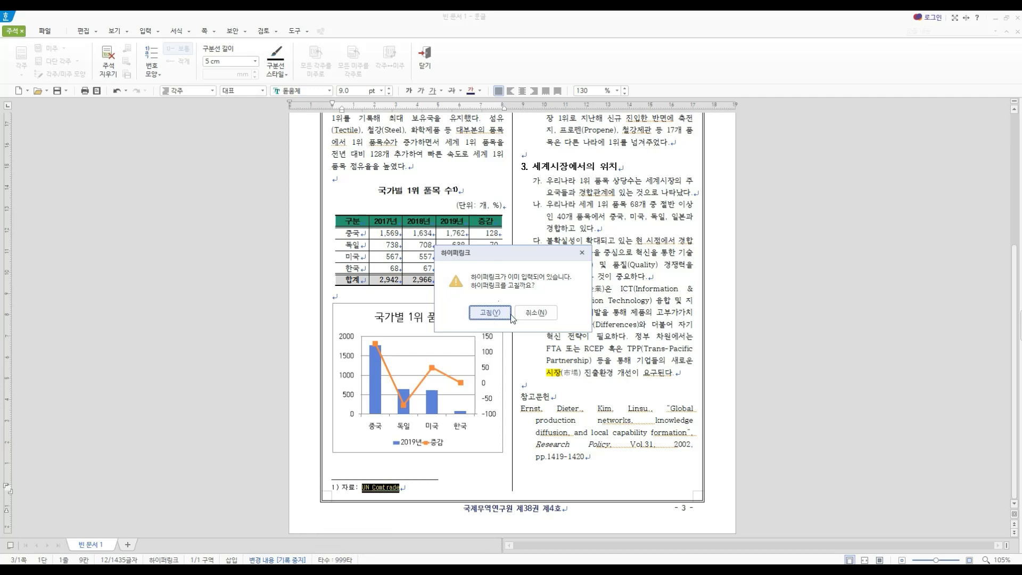
click(535, 312)
click(418, 486)
click(416, 486)
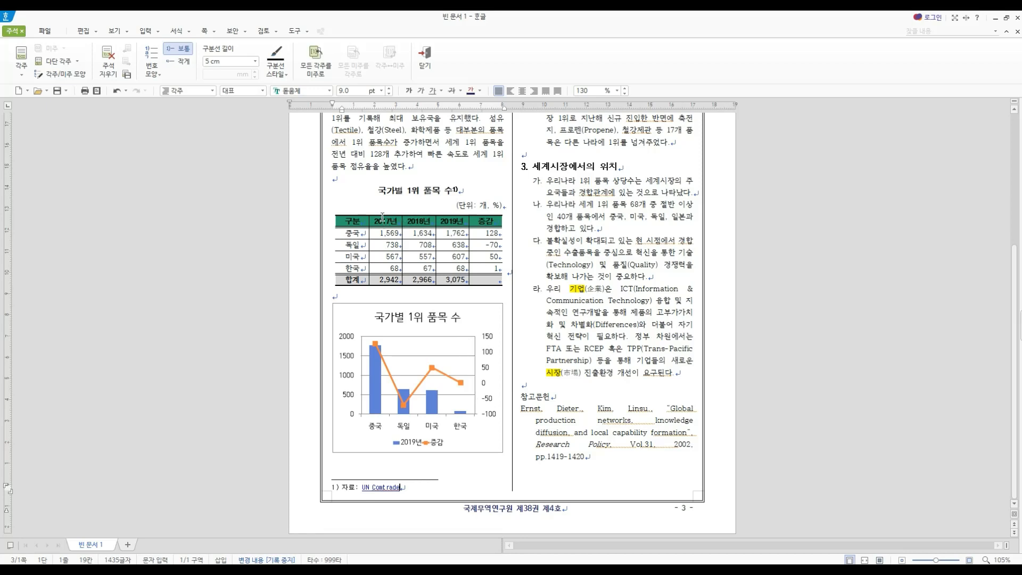
- Examine the title placement options among the elements that can be added to the 국가별 1위 품목 수 chart
key(Hangul)
click(376, 365)
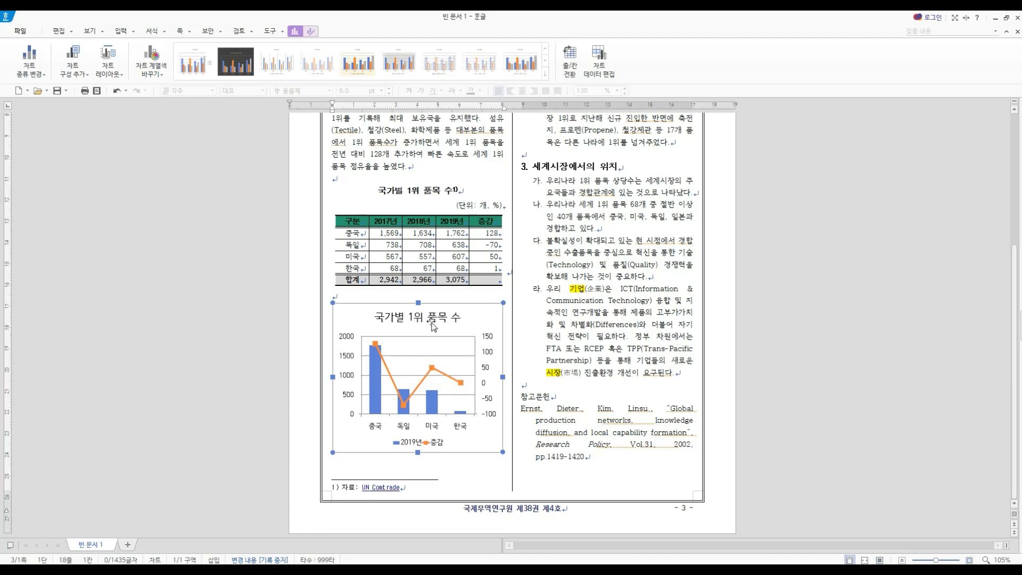
click(81, 75)
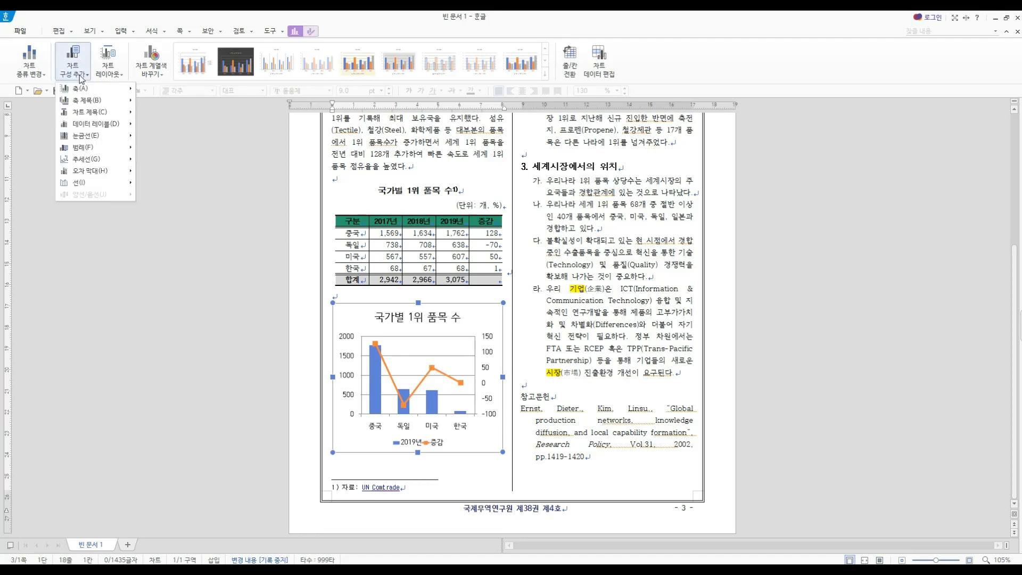
mouse_move(96, 112)
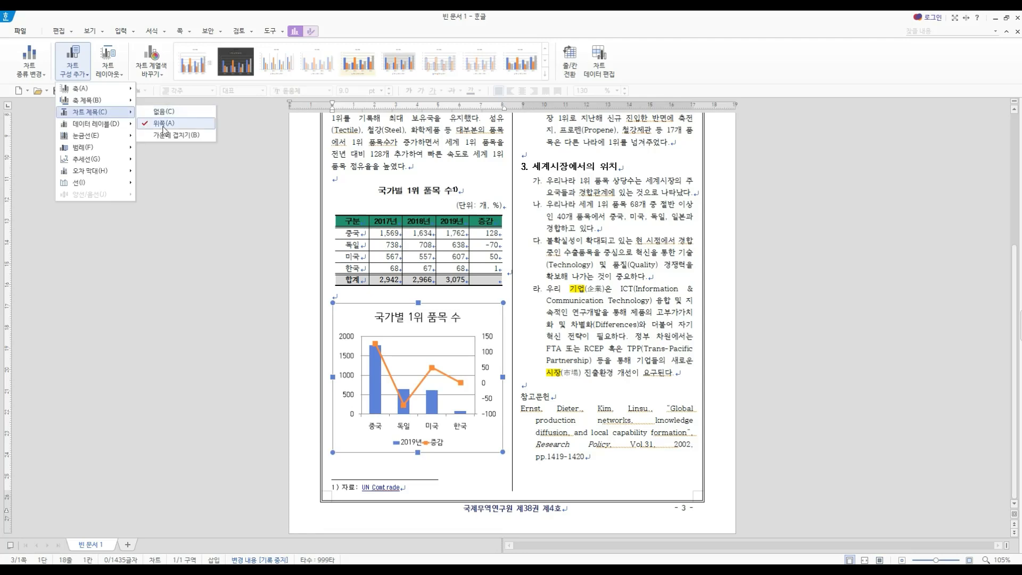
click(548, 315)
- Examine the chart's context commands and select the chart title 국가별 1위 품목 수
click(451, 323)
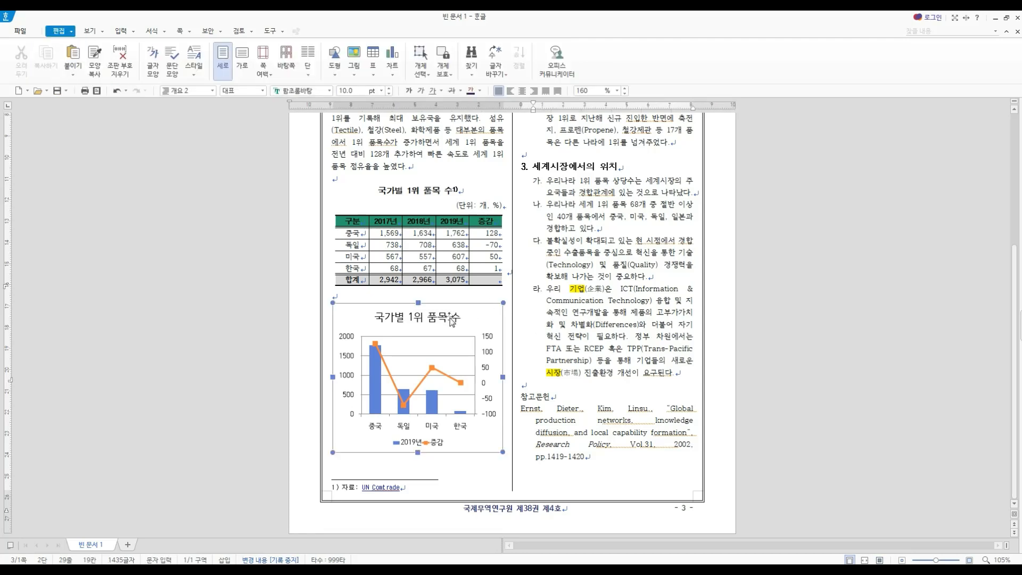
click(451, 322)
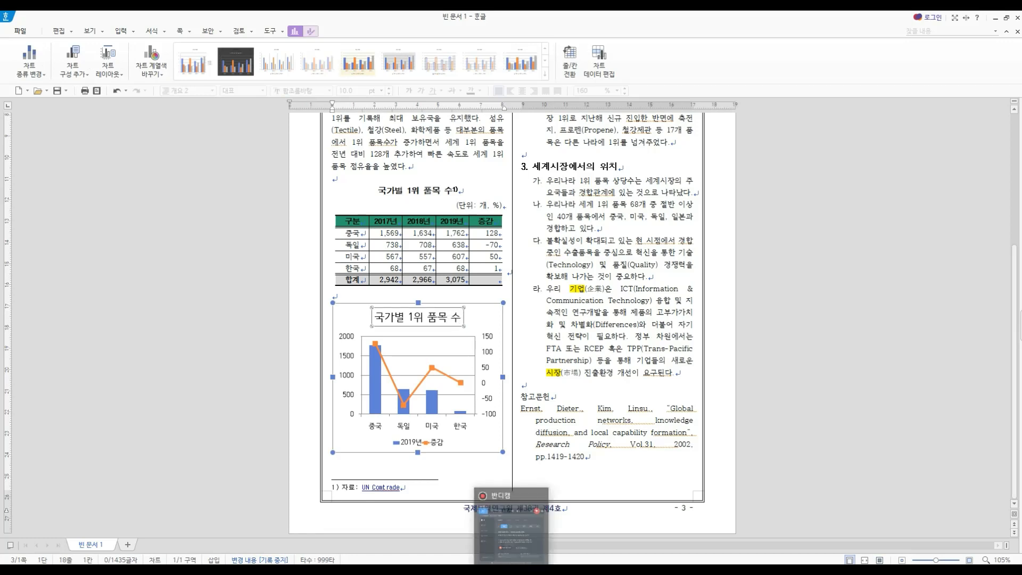
click(421, 320)
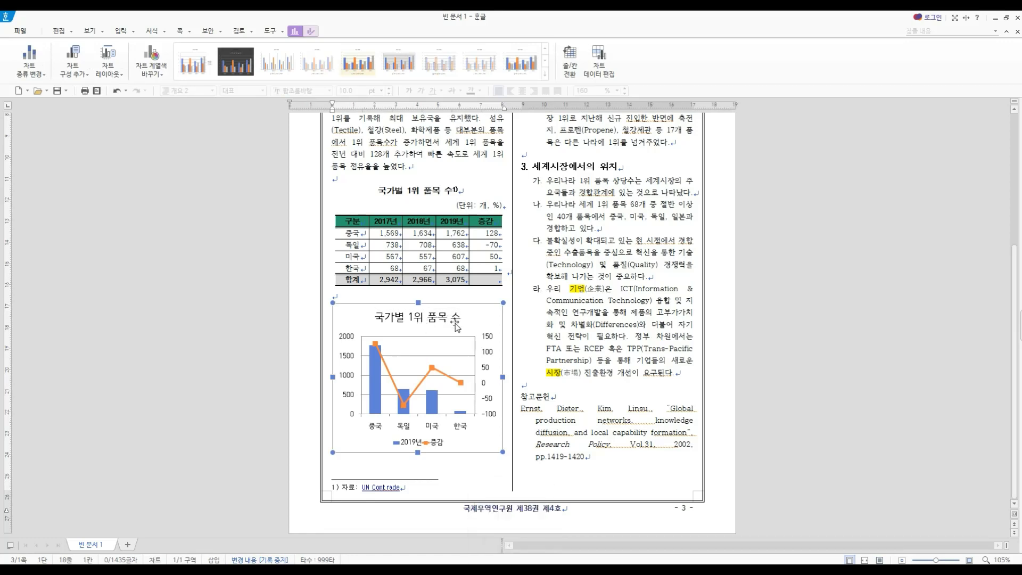
right_click(450, 318)
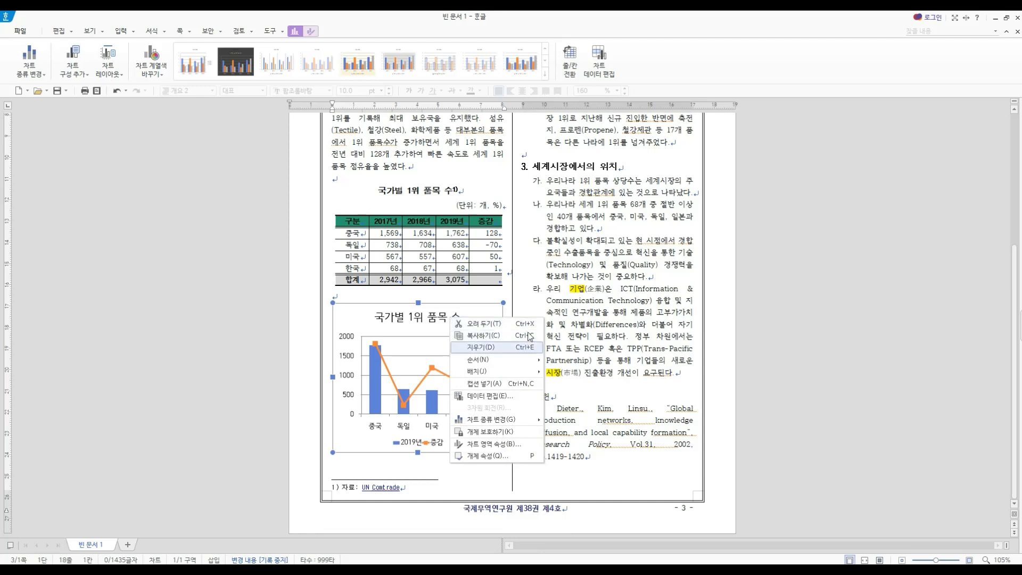
click(553, 299)
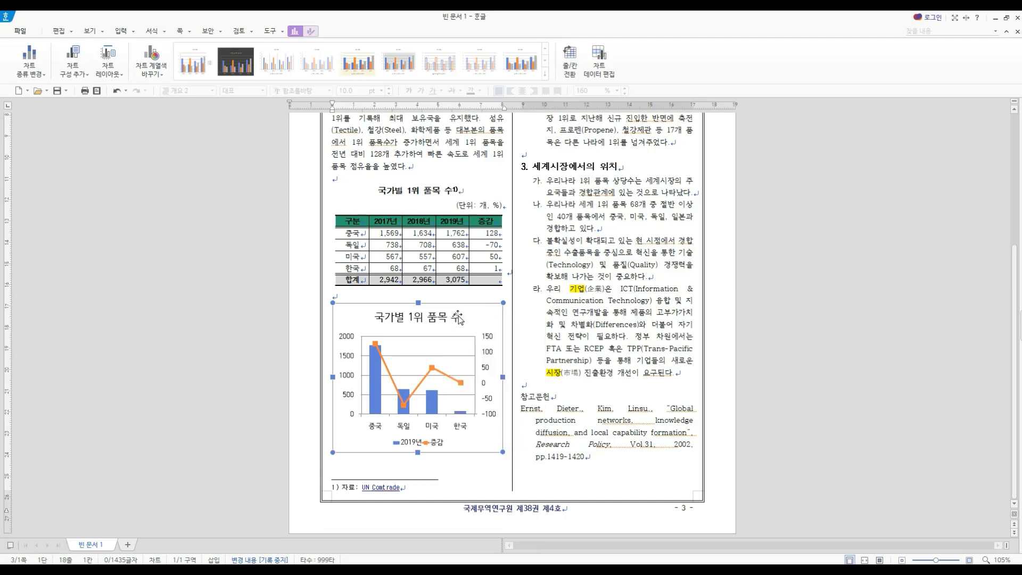
click(457, 317)
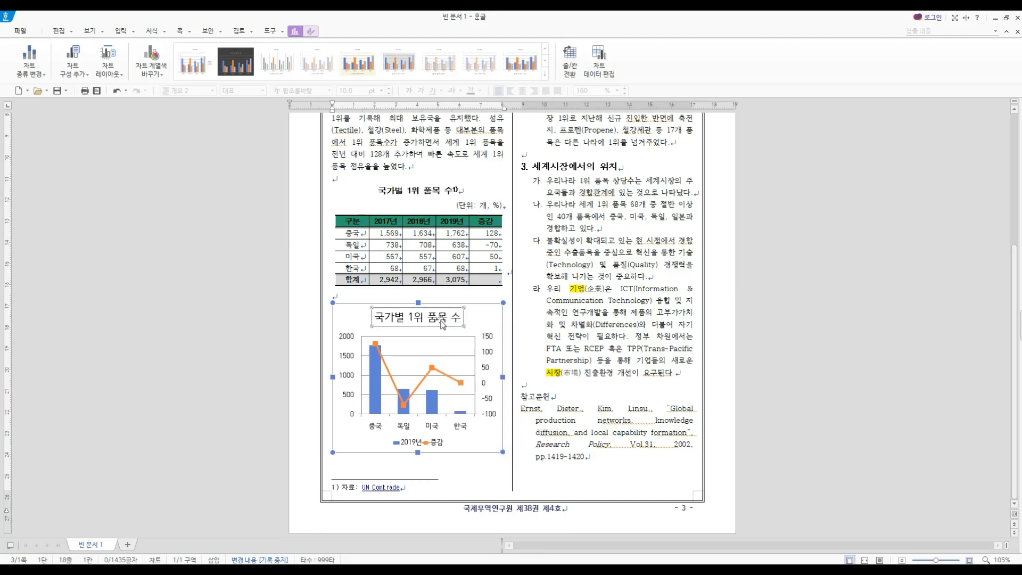
- Examine the chart's formatting elements by selecting the chart area and the 증감 and 2019년 series in turn, and leave the chart
click(310, 32)
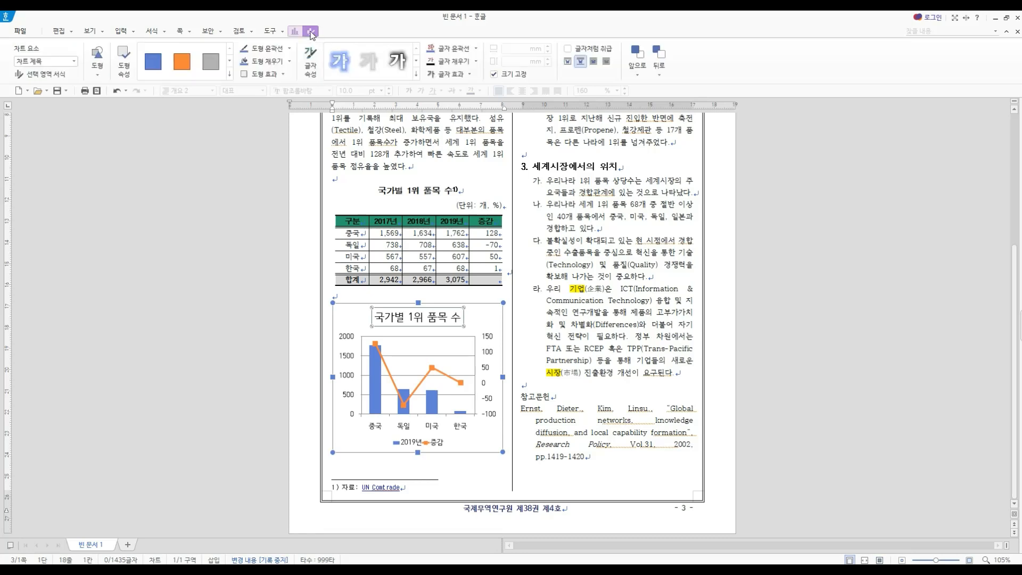
click(44, 65)
click(36, 82)
click(51, 63)
click(39, 94)
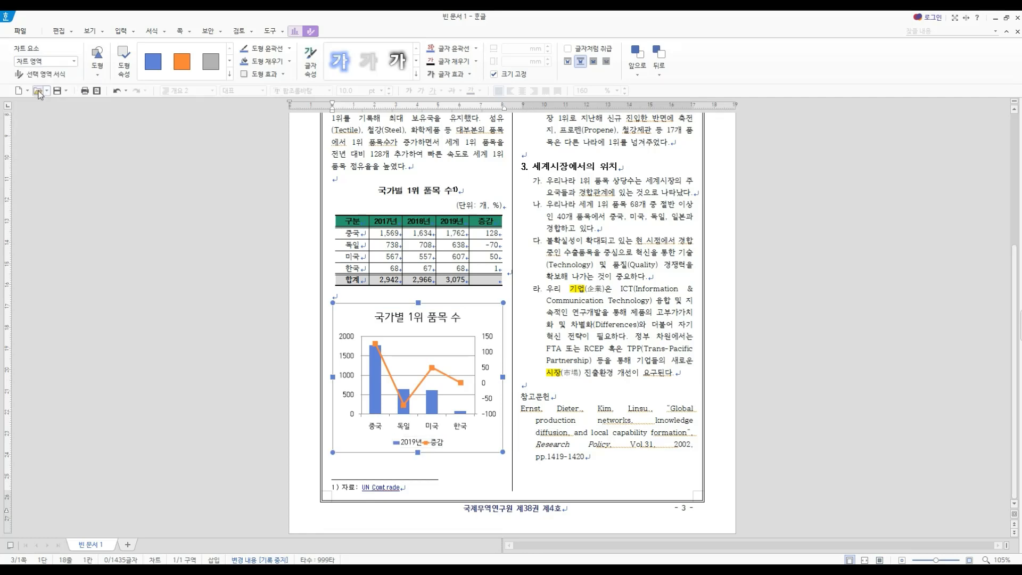
click(53, 62)
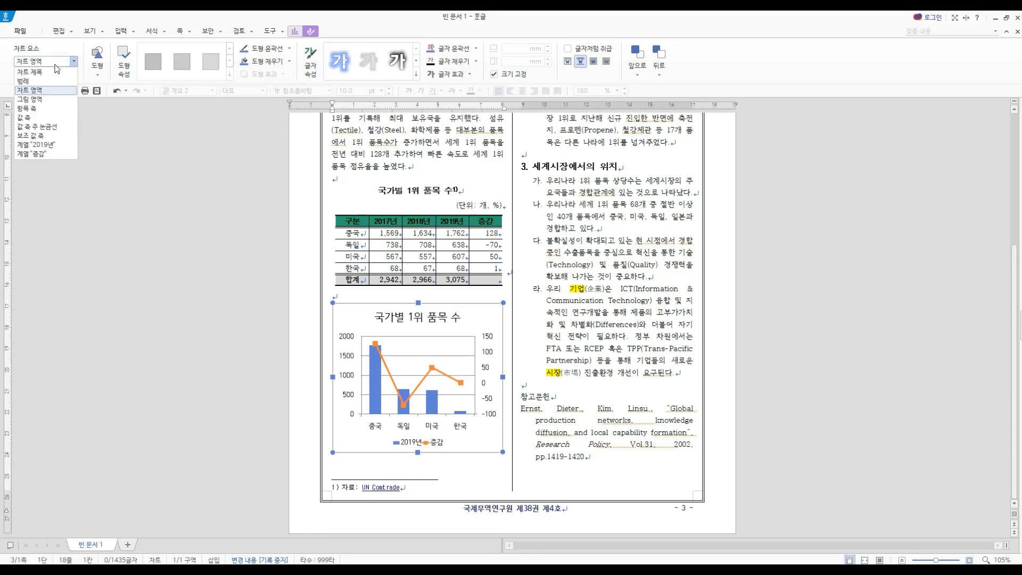
click(35, 158)
click(48, 63)
click(47, 152)
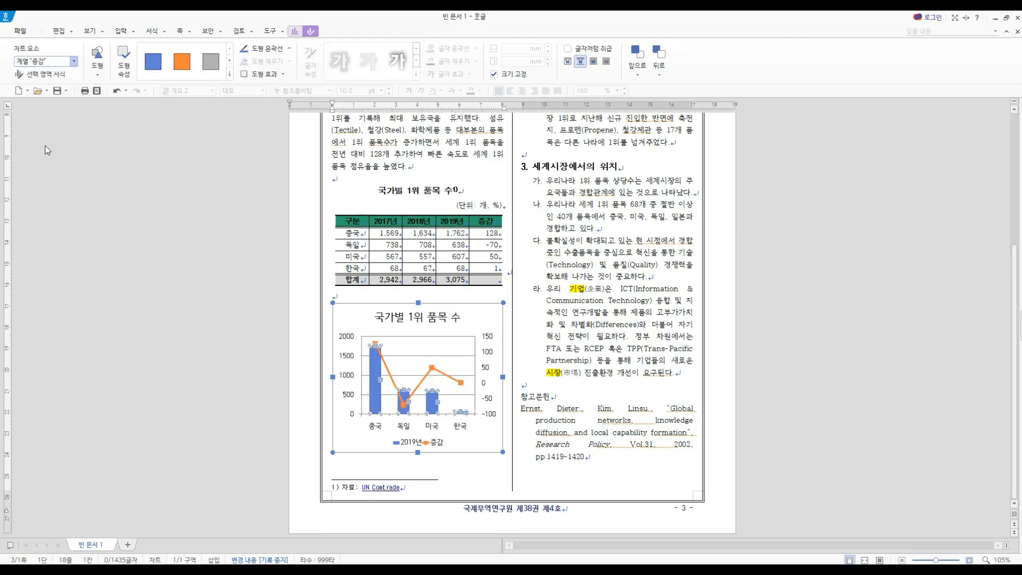
click(525, 436)
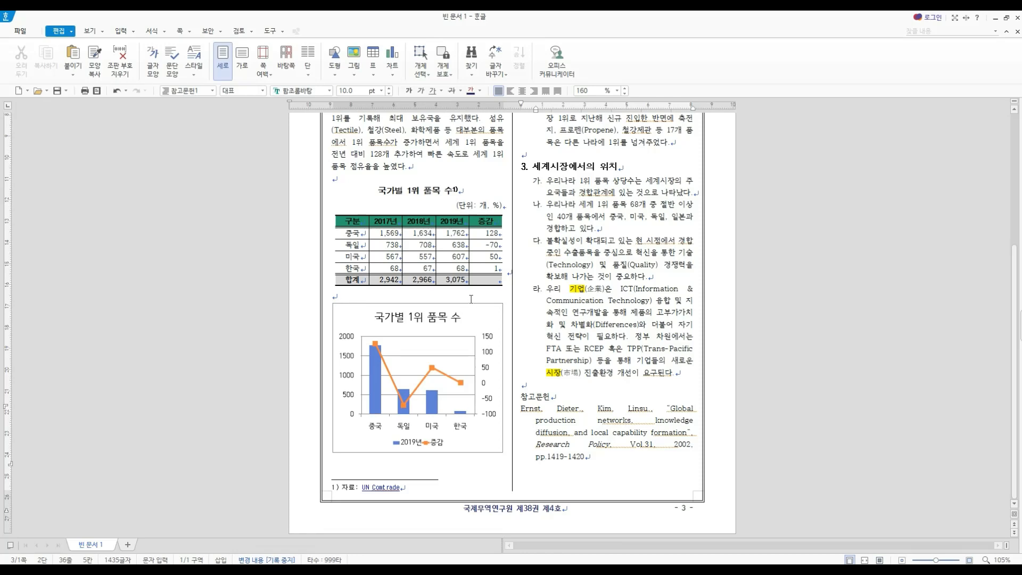
- Examine the page numbering position, number style and start number settings, and cancel them
scroll(643, 294, up, 3)
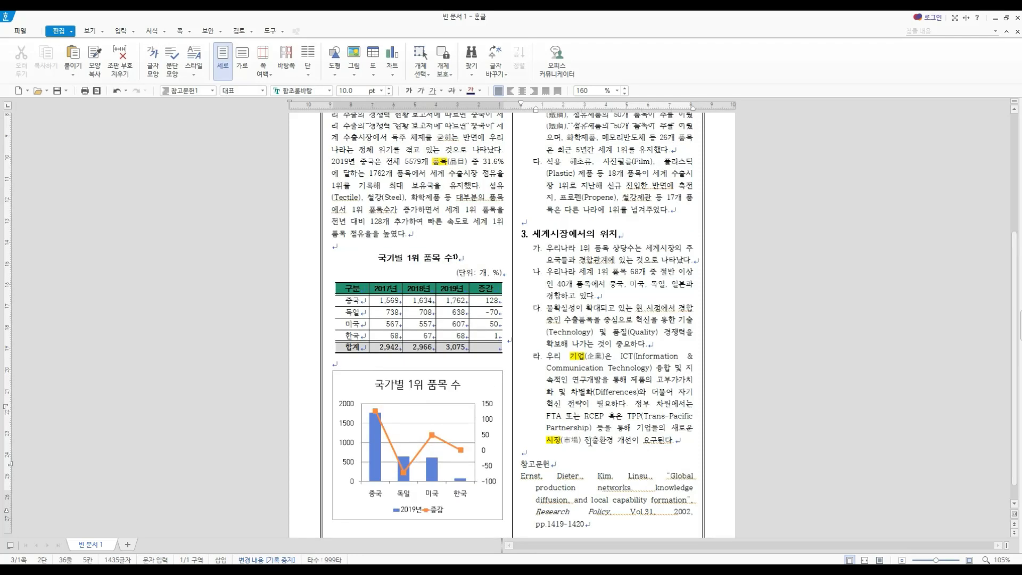
scroll(643, 293, up, 2)
scroll(633, 314, down, 5)
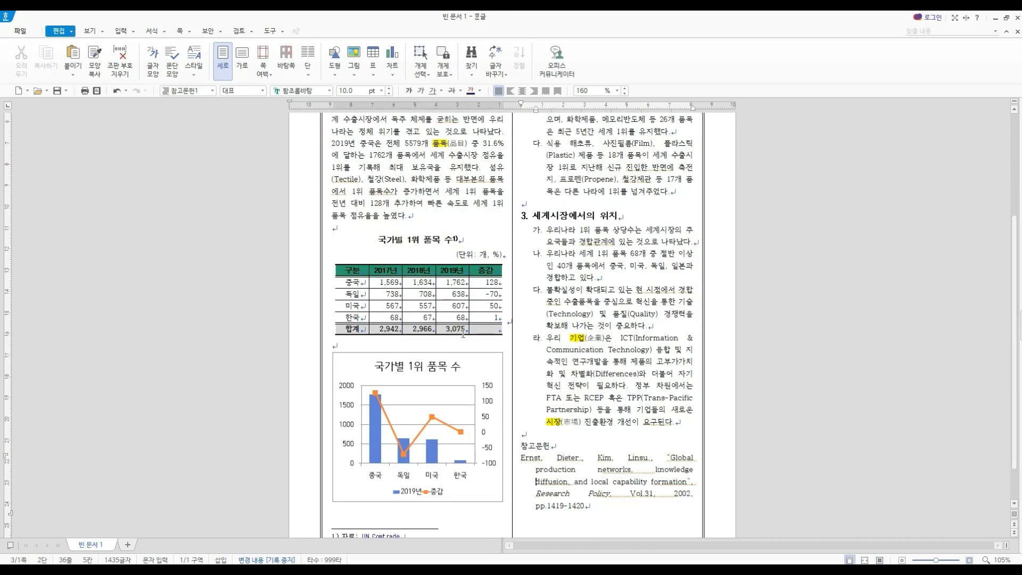
click(454, 347)
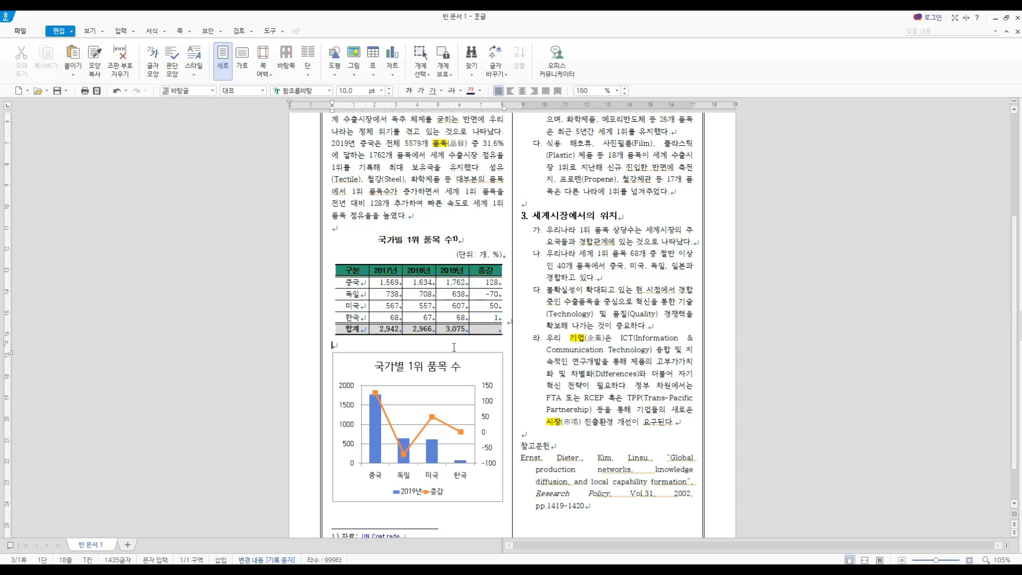
scroll(803, 326, down, 3)
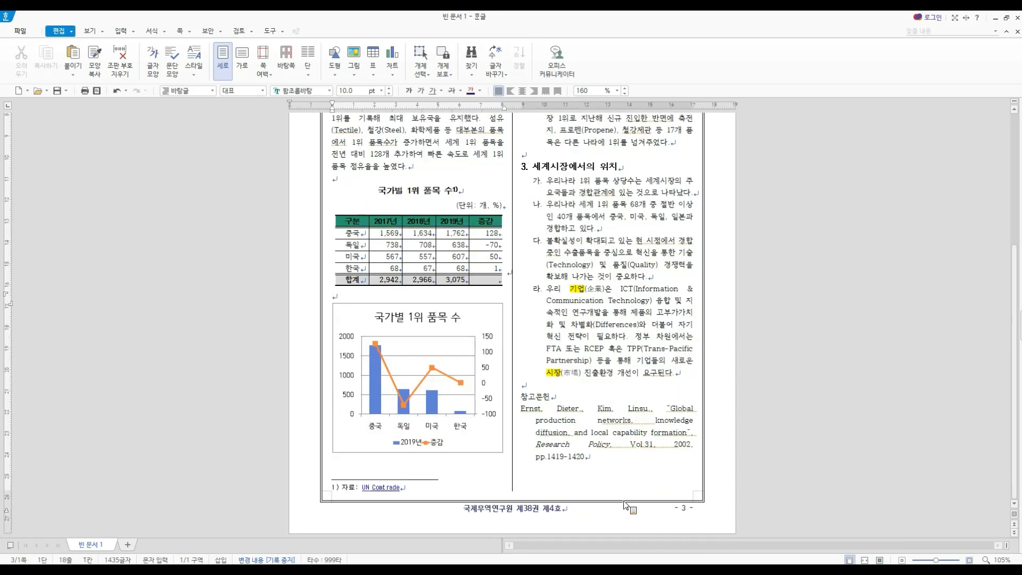
click(194, 36)
click(202, 107)
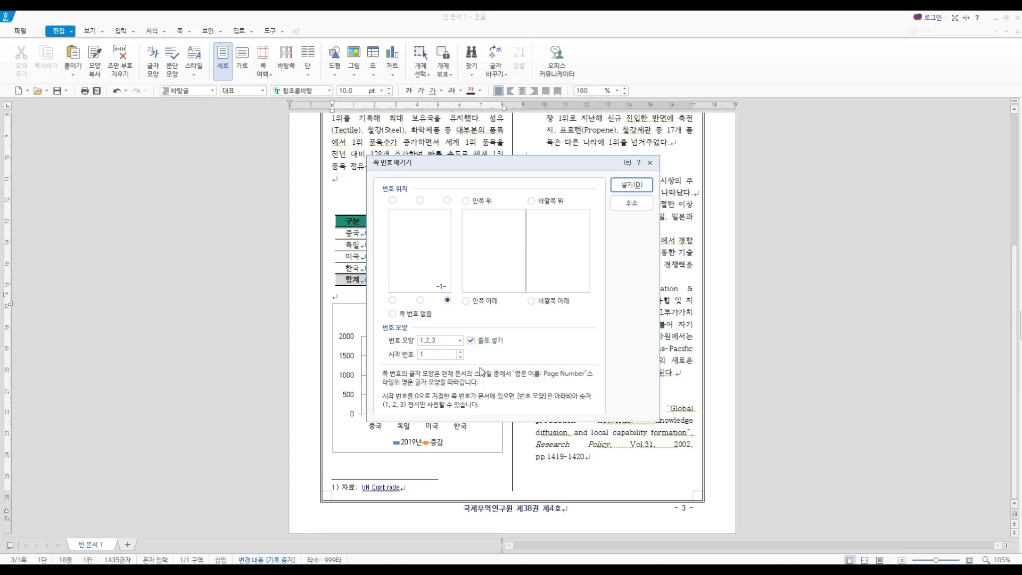
click(637, 203)
- Examine the header and footer type, position and layout settings, cancel them, and return to the body text
scroll(674, 158, up, 6)
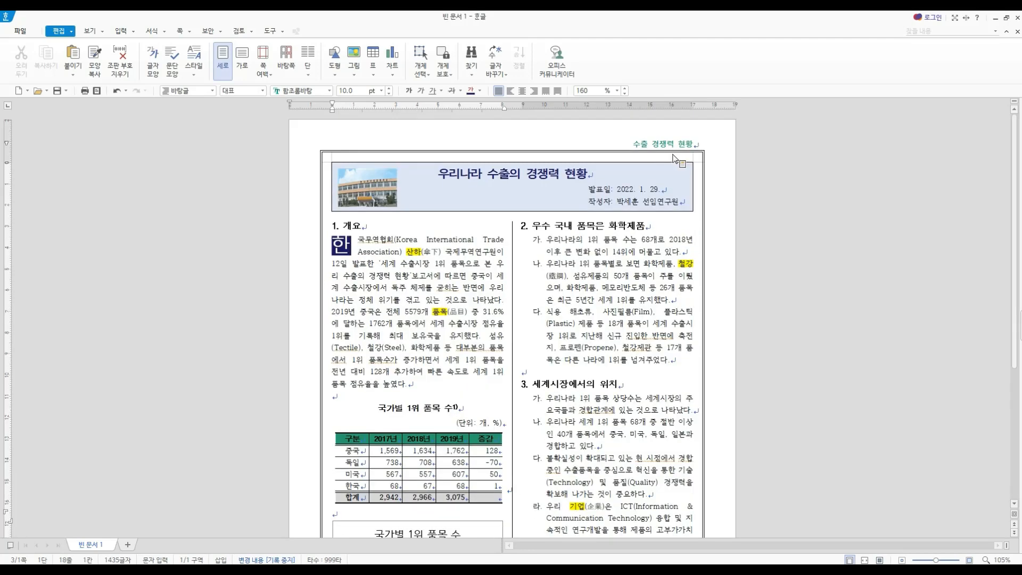
click(191, 33)
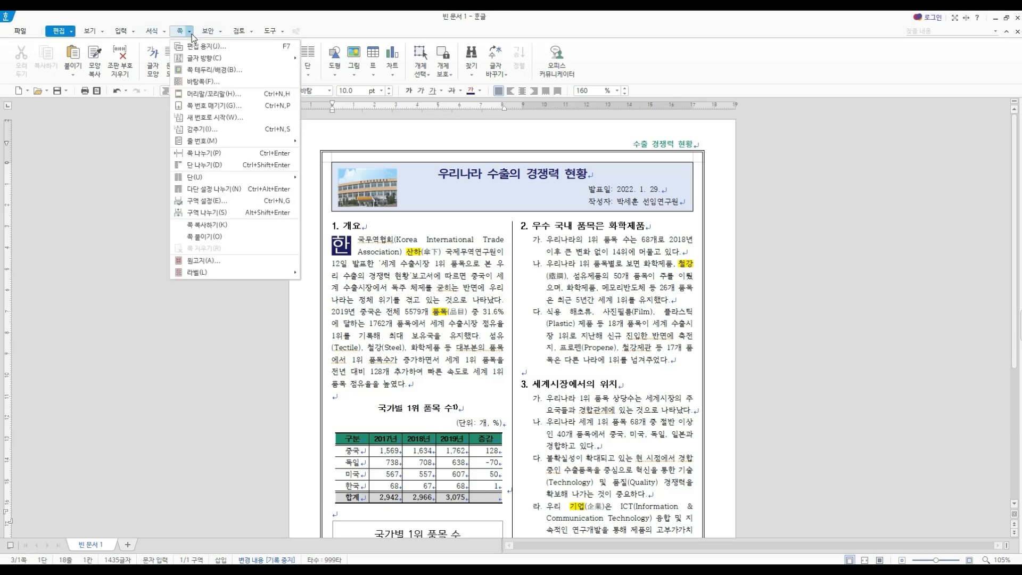
click(207, 93)
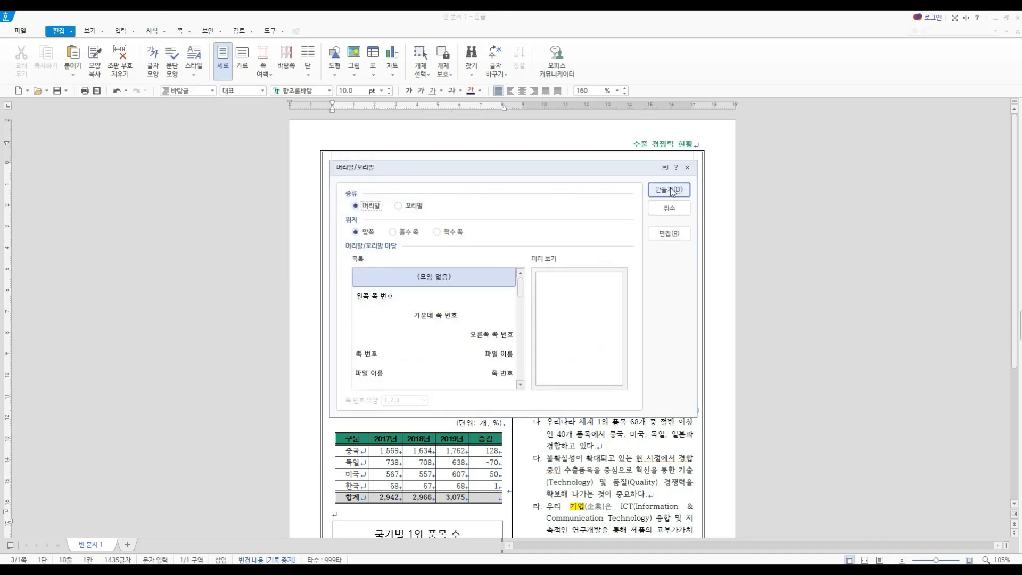
click(669, 207)
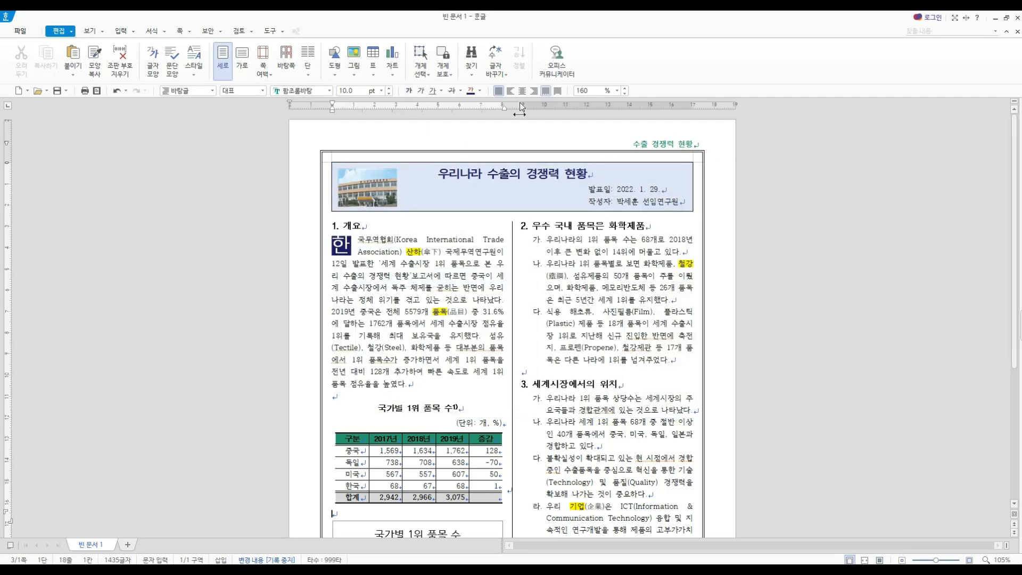
click(676, 358)
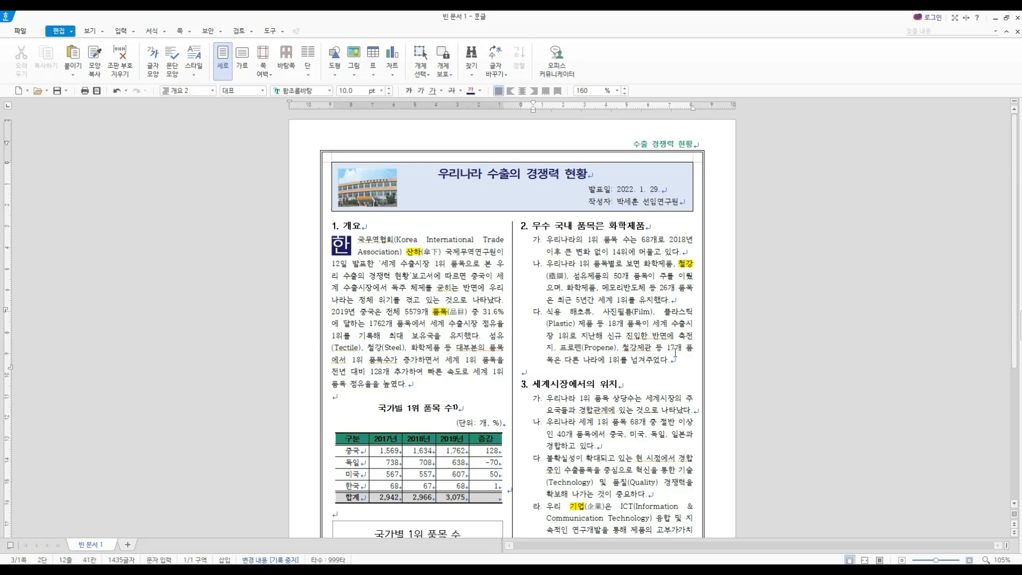
click(675, 353)
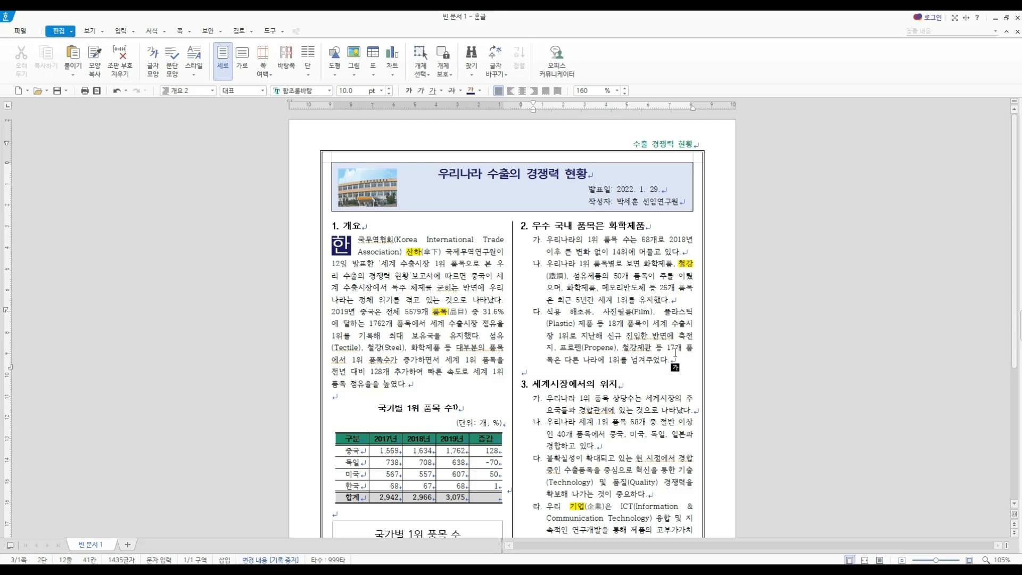